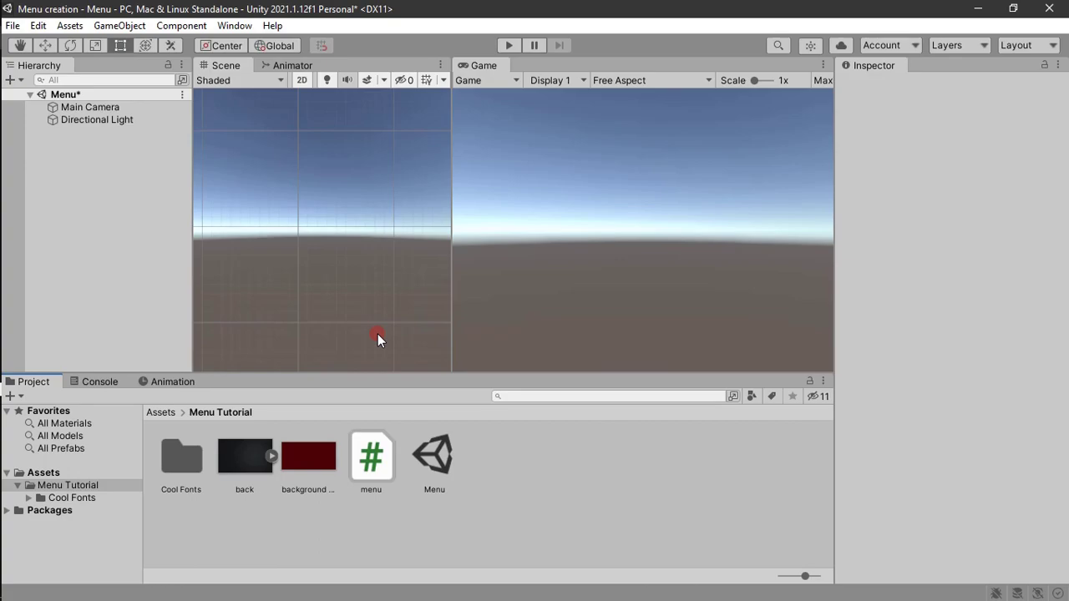
Add a UI Panel to the Menu scene and name it background.
left_click(412, 454)
right_click(78, 186)
mouse_move(200, 460)
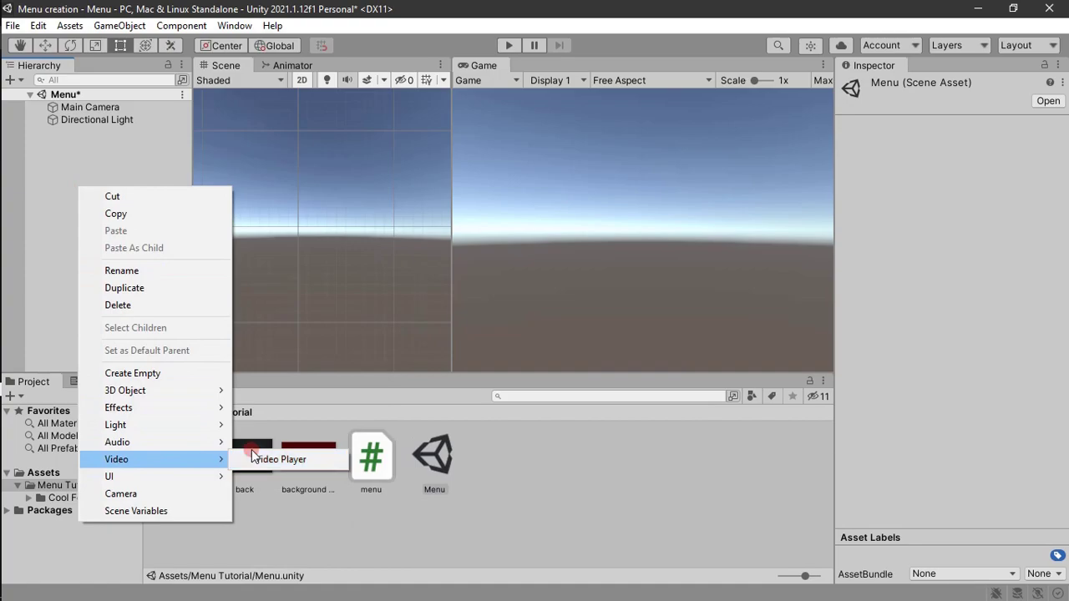
left_click(287, 441)
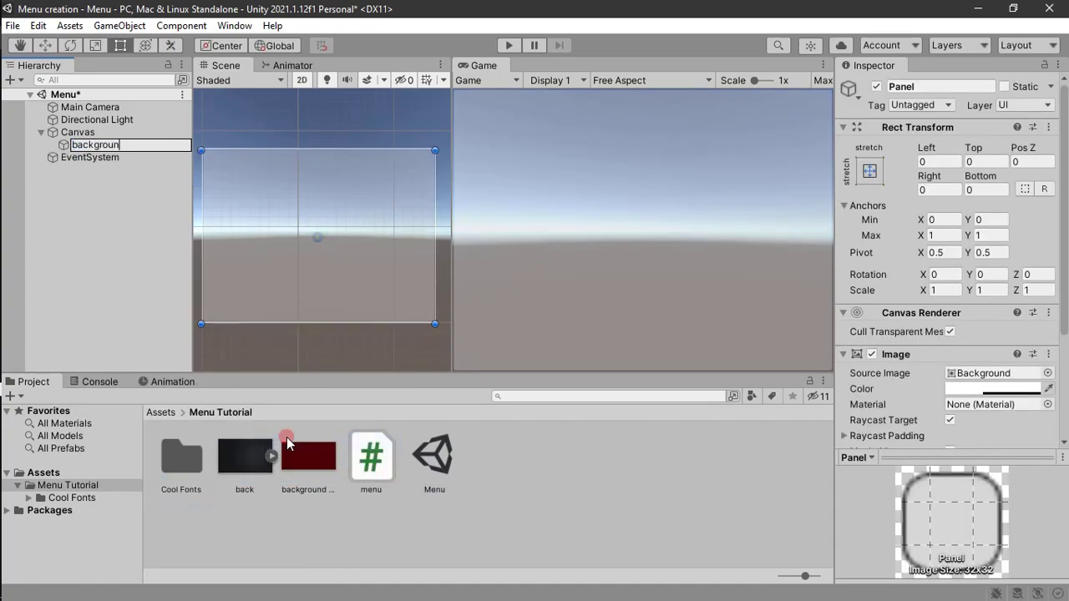
left_click(19, 159)
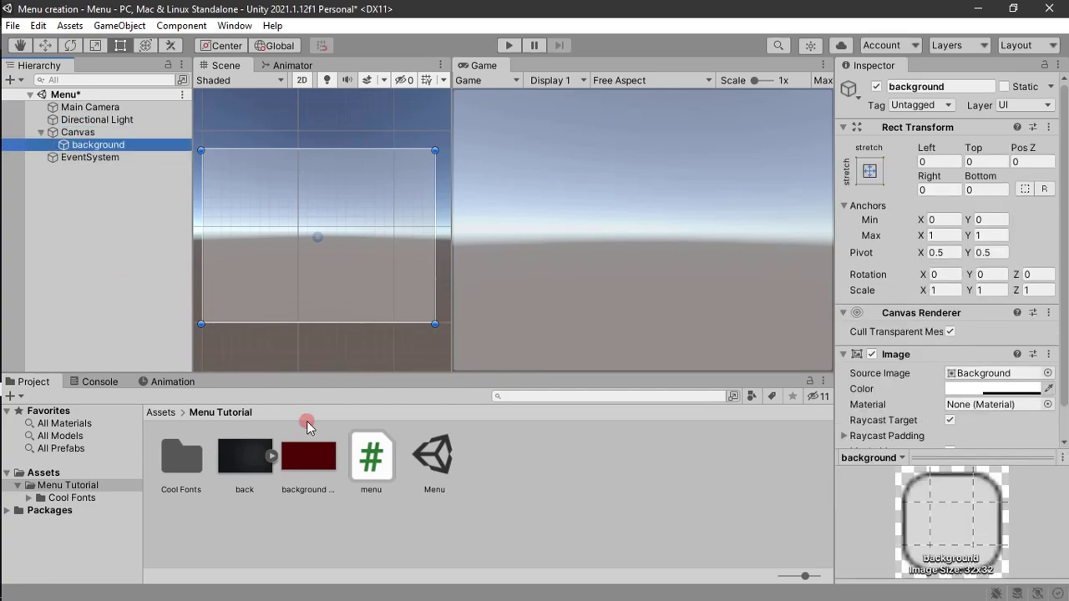
Change the background image asset's texture type to Sprite (2D and UI) and apply the import settings.
left_click(308, 462)
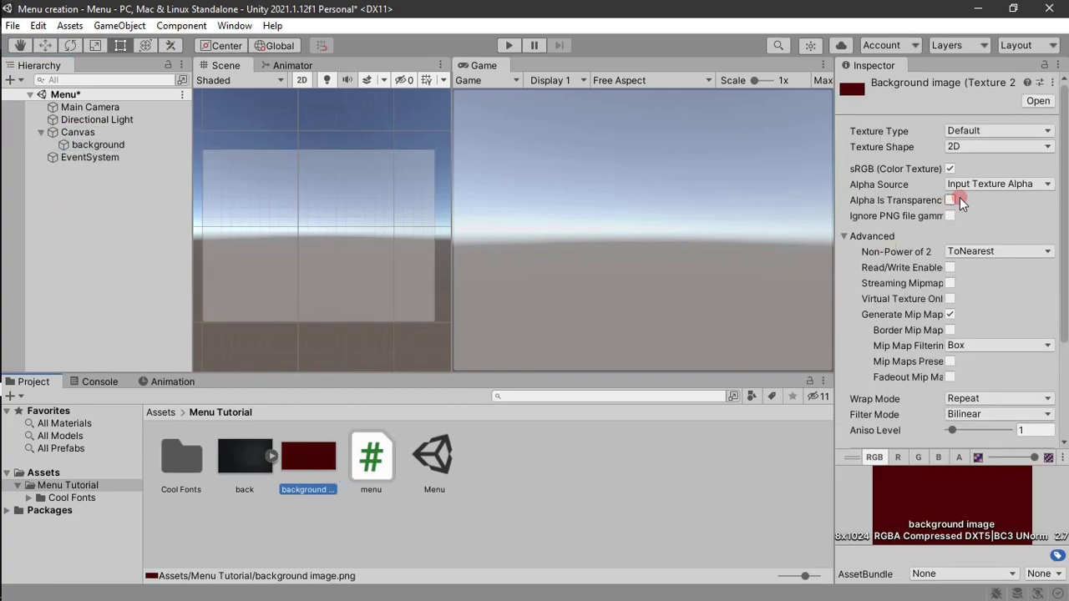
left_click(972, 149)
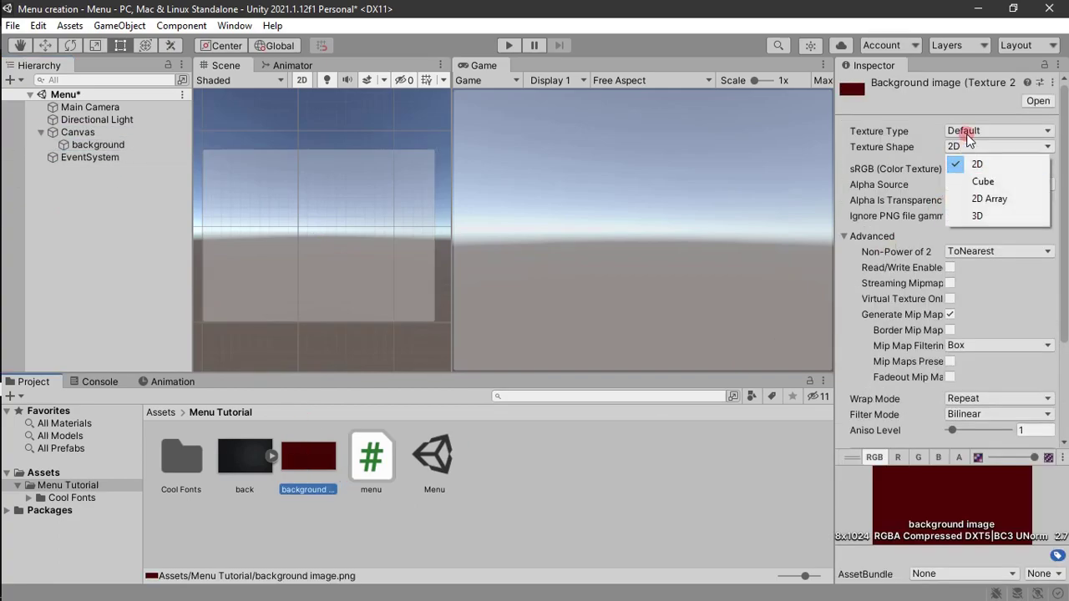
left_click(968, 132)
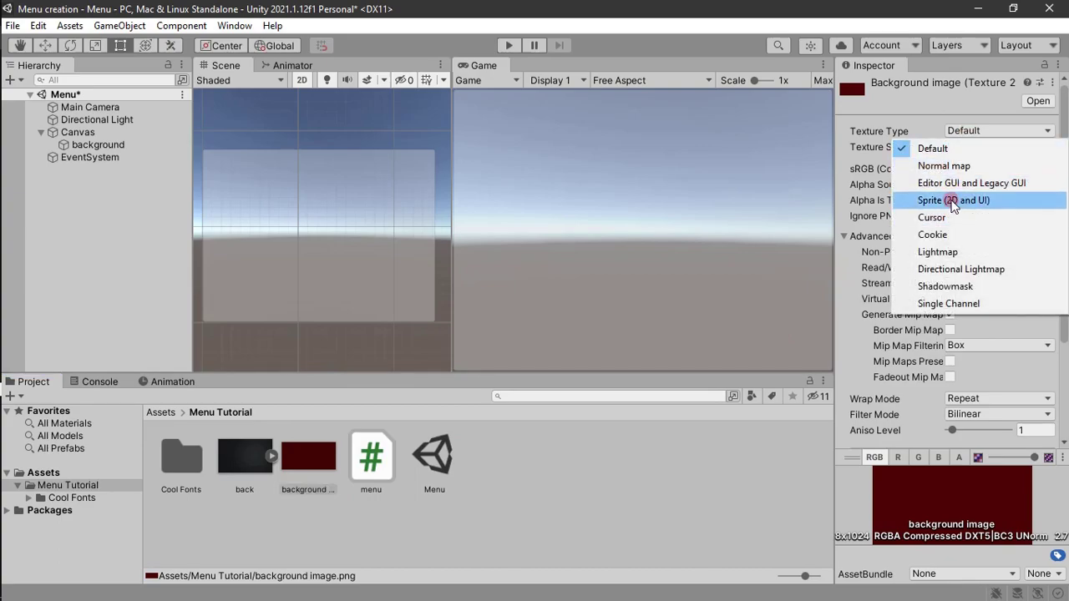
left_click(952, 202)
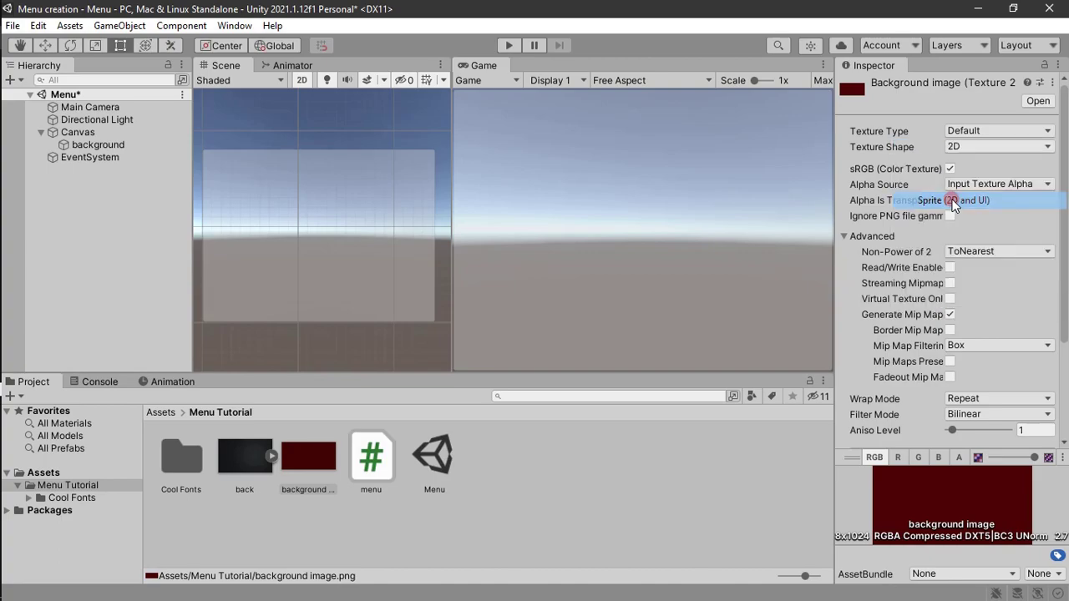
scroll(919, 376, "down", 4)
left_click(1025, 435)
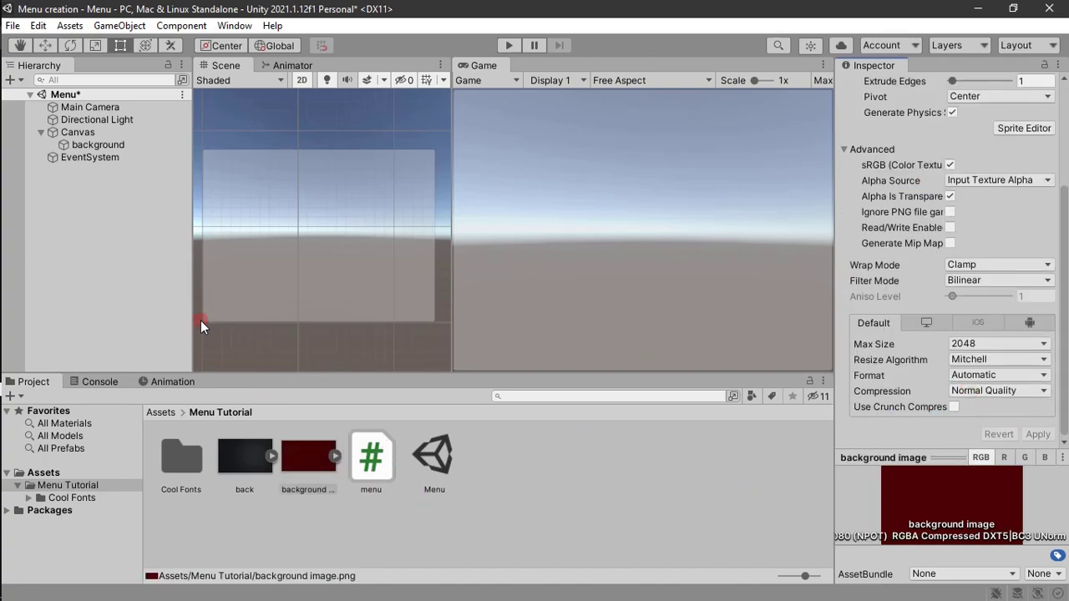
Assign the background image sprite as the background panel's source image and set its color alpha to 255.
left_click(92, 145)
left_click_drag(308, 456, 994, 224)
left_click(994, 239)
left_click_drag(958, 525, 1067, 528)
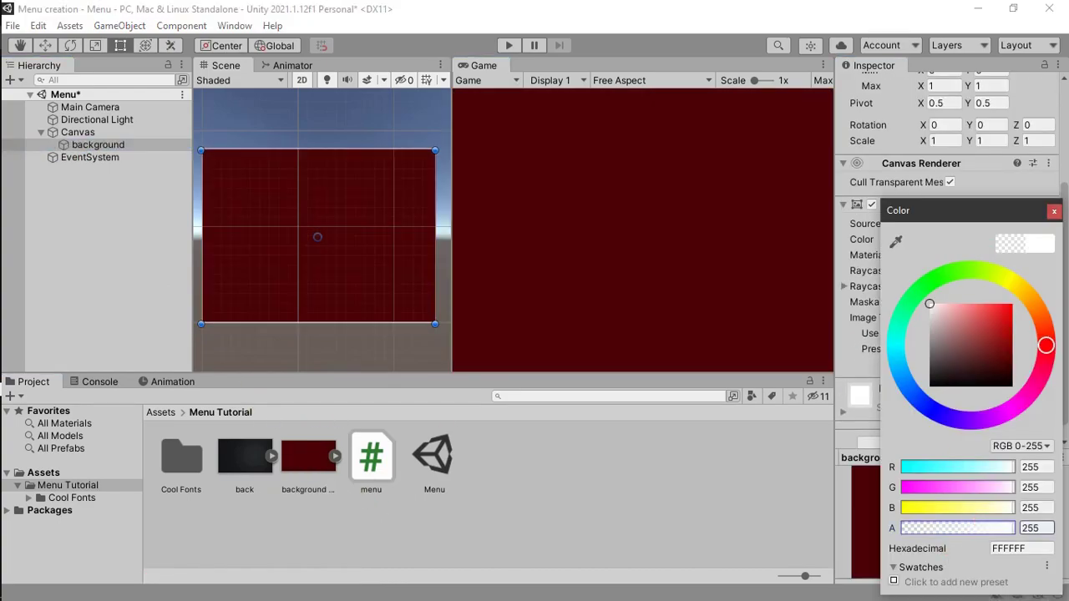
left_click(1053, 213)
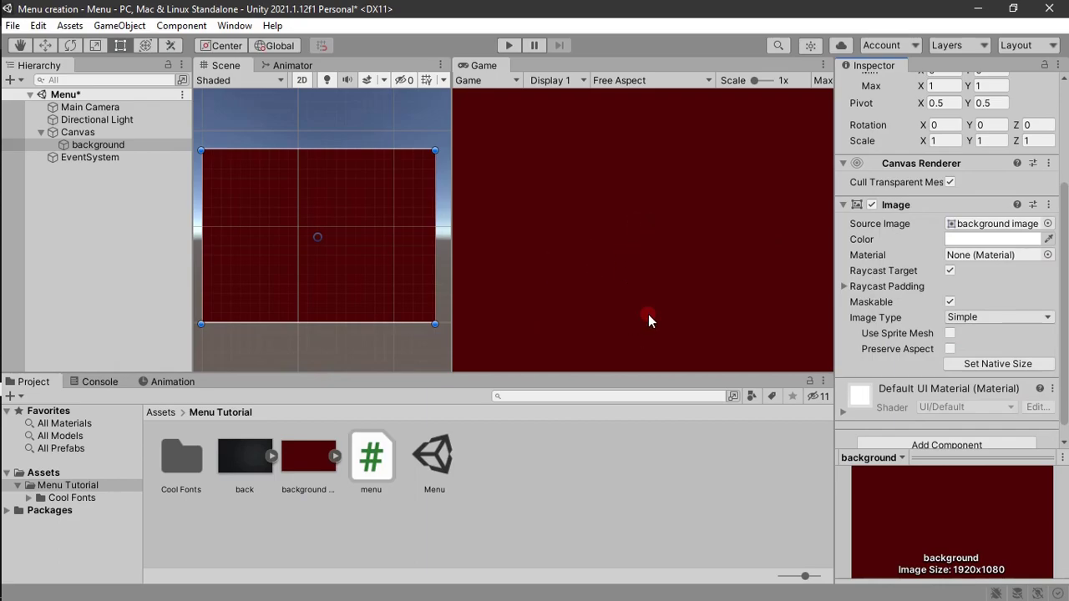
Add a TextMeshPro button as a child of the background panel and import the TMP Essentials.
right_click(57, 145)
mouse_move(125, 451)
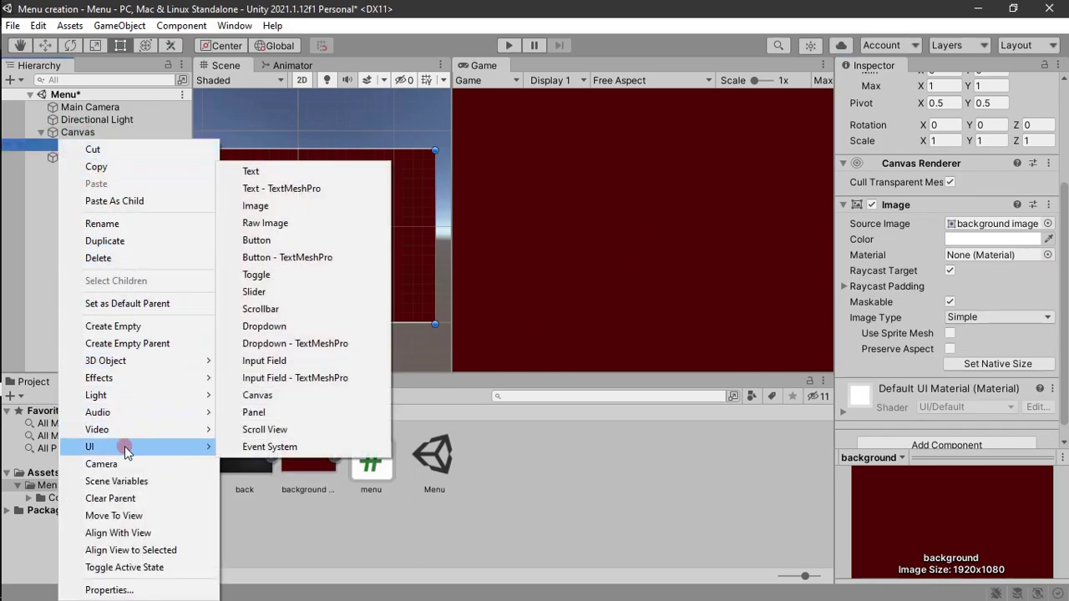
left_click(309, 266)
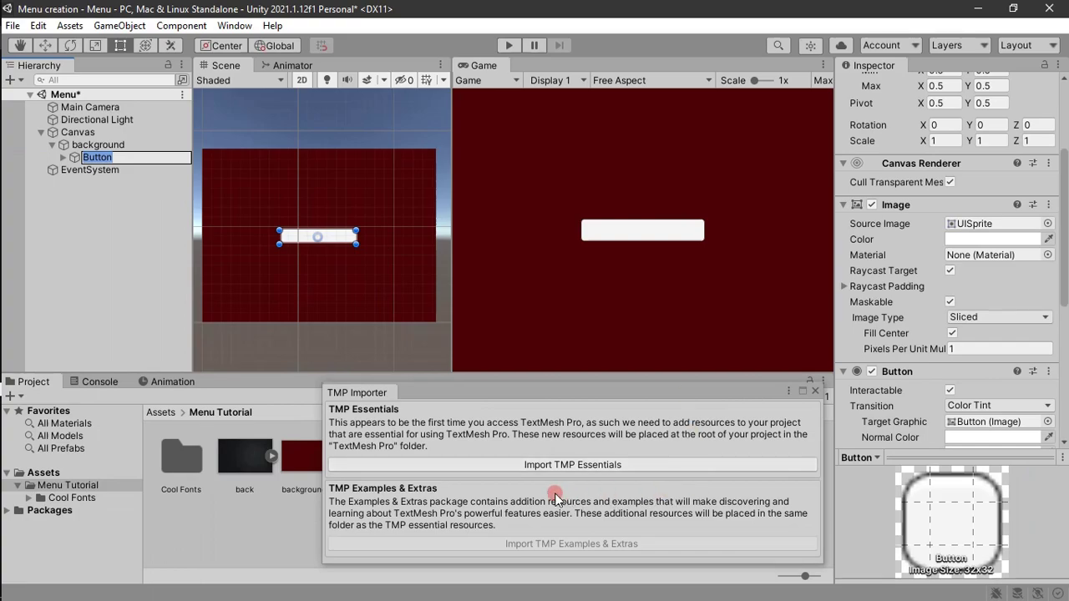
left_click(558, 467)
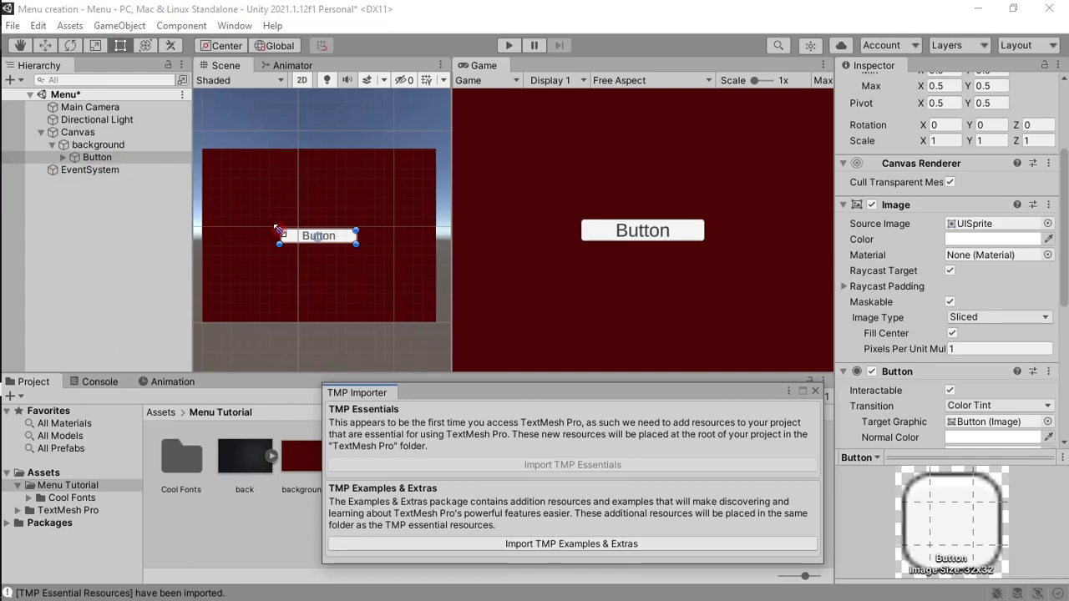
Enlarge the button to about 206 by 69 and center it with the middle-center anchor preset, including its position.
left_click_drag(279, 230, 257, 210)
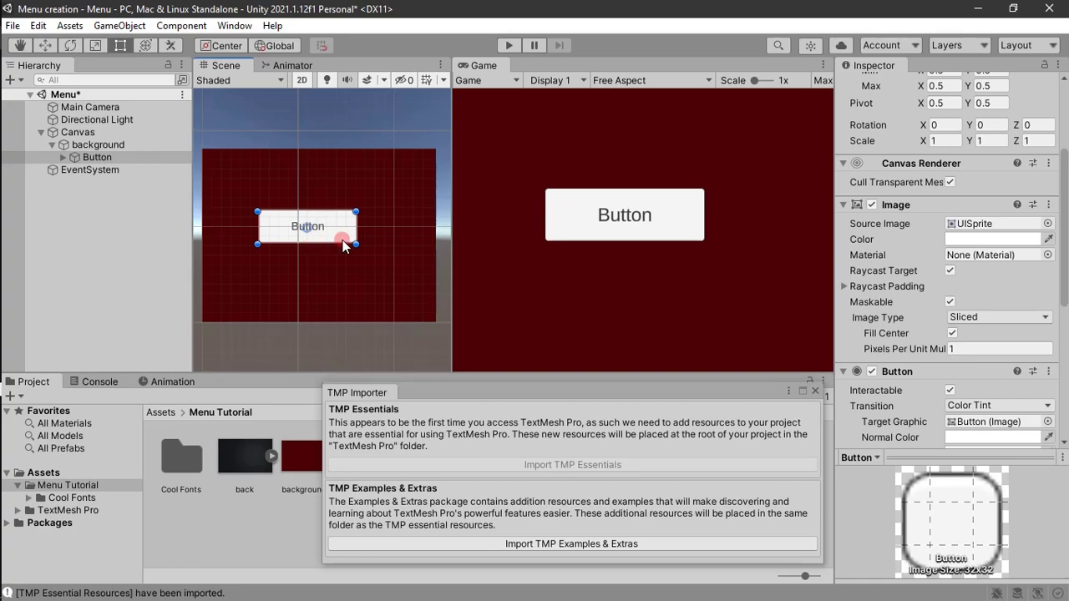
scroll(876, 224, "up", 5)
scroll(590, 287, "up", 1)
scroll(590, 286, "down", 1)
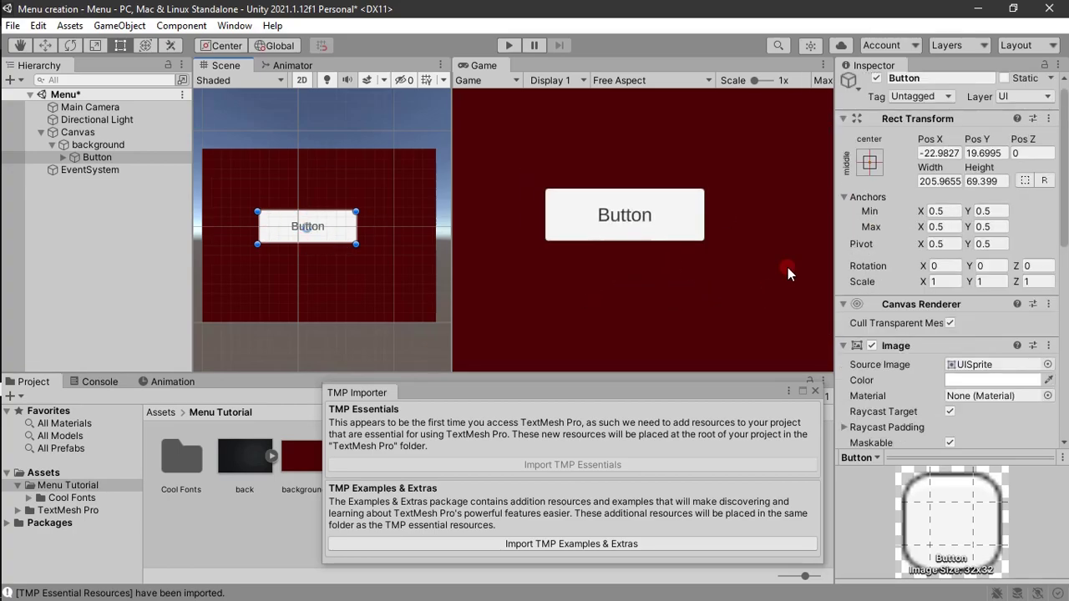
scroll(907, 263, "up", 1)
key("q")
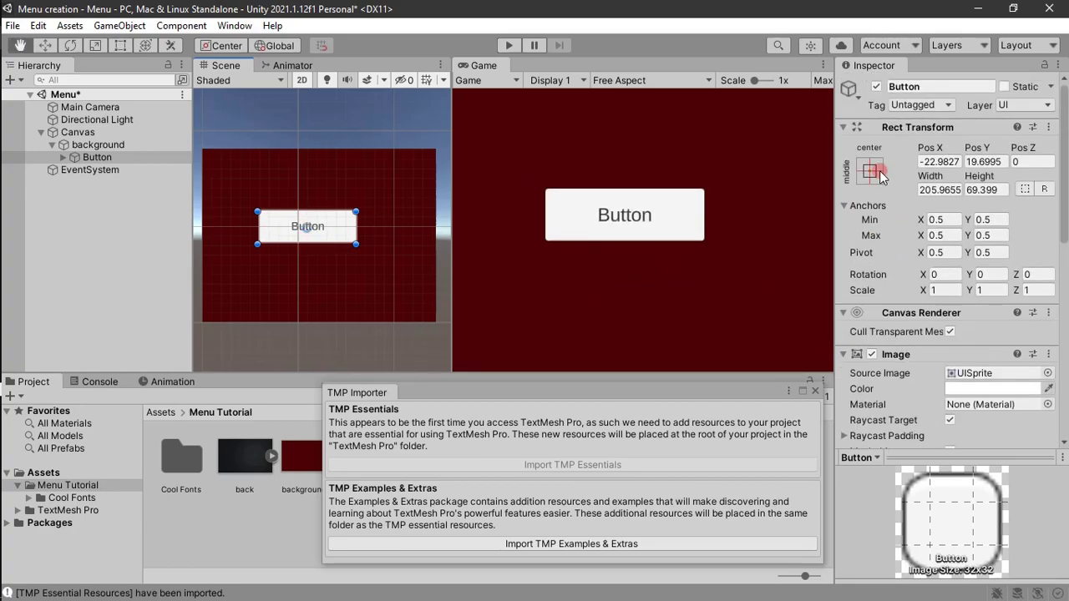
left_click(881, 177)
left_click(961, 332, "alt")
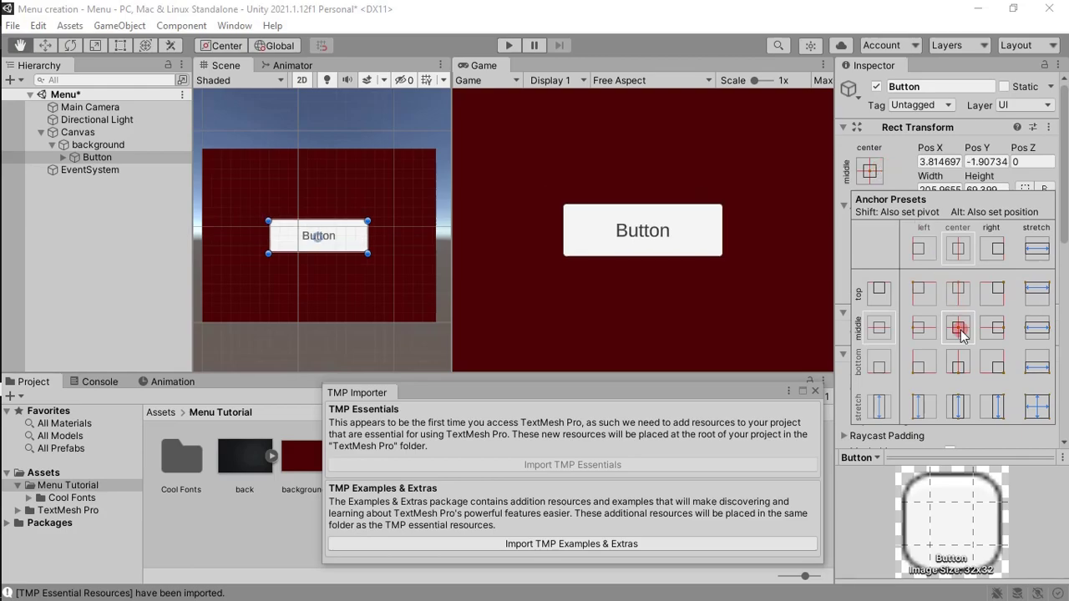
Rename the button object as PLAY.
left_click(67, 157)
left_click(70, 157)
right_click(71, 159)
left_click(134, 220)
type("PLAY")
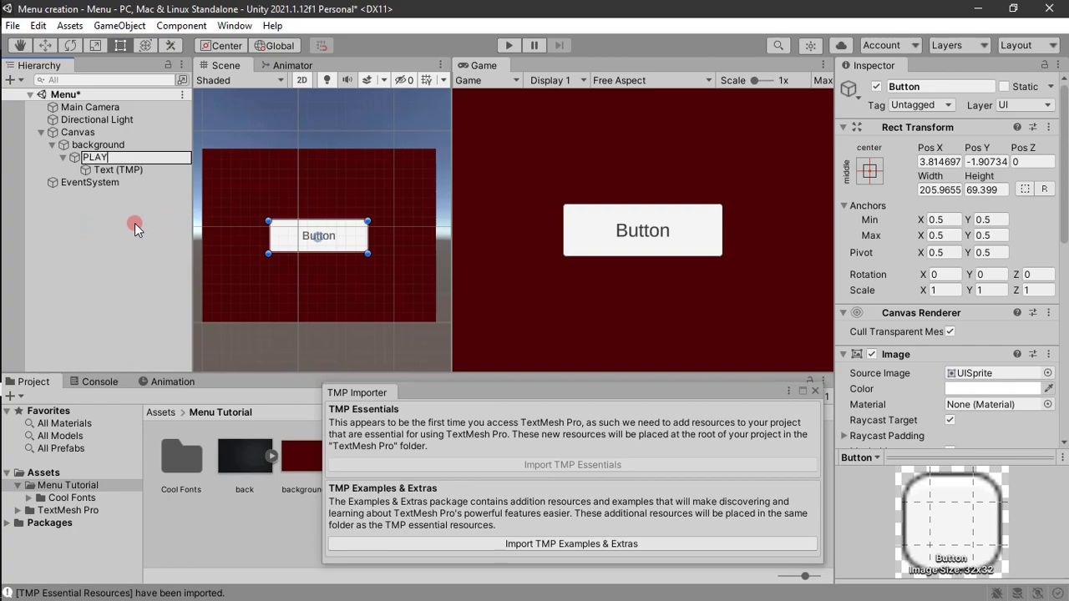
left_click(74, 158)
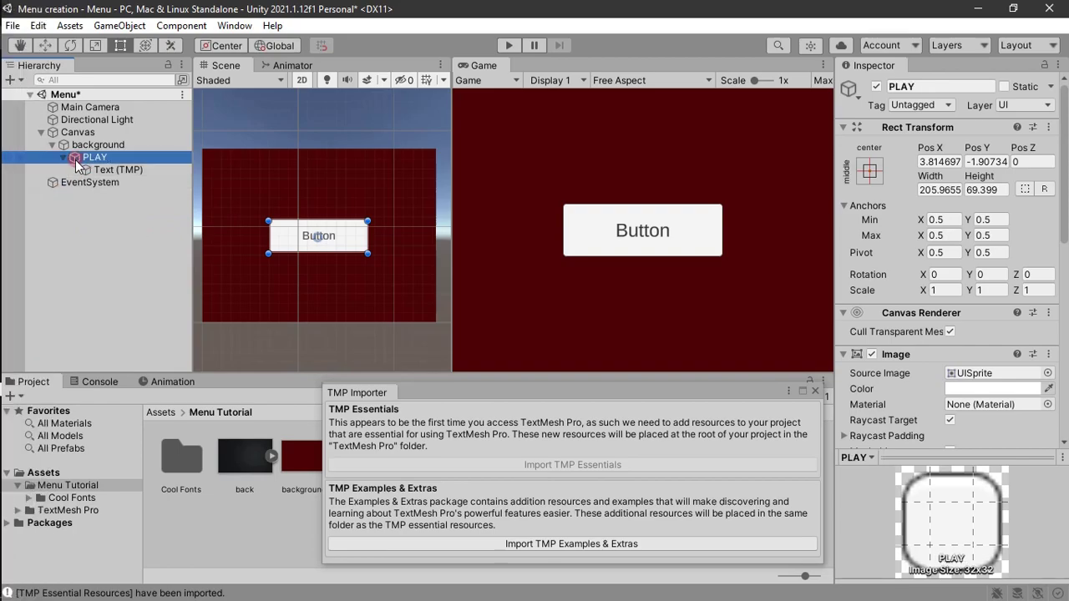
Replace the text of the PLAY button's Text (TMP) child with "PLAY".
left_click(89, 171)
left_click(64, 158)
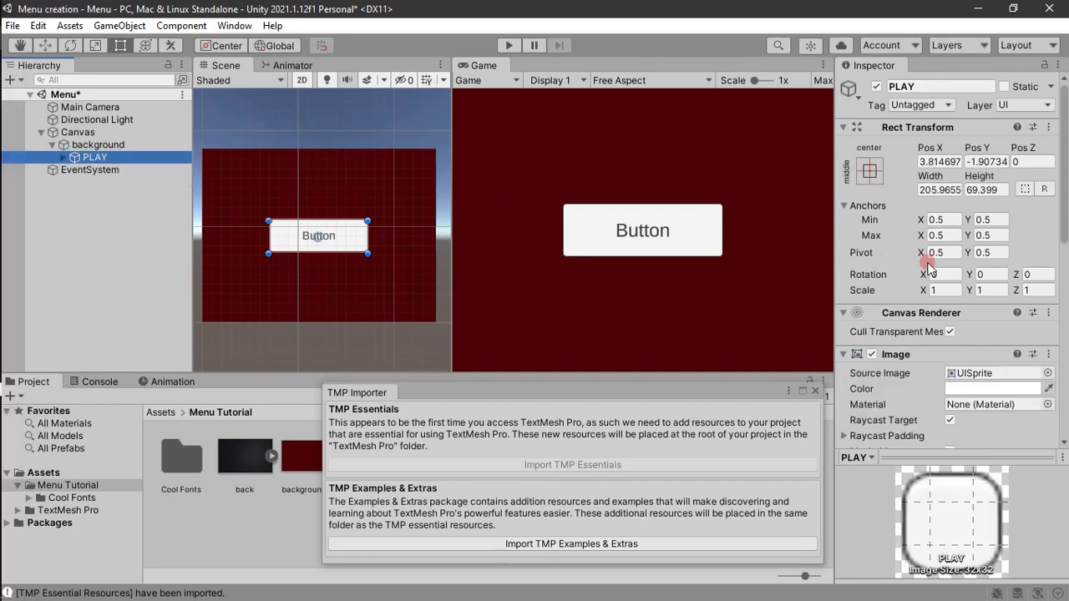
scroll(960, 250, "down", 10)
scroll(986, 239, "up", 3)
left_click(62, 158)
left_click(90, 182)
left_click(117, 169)
left_click(897, 416)
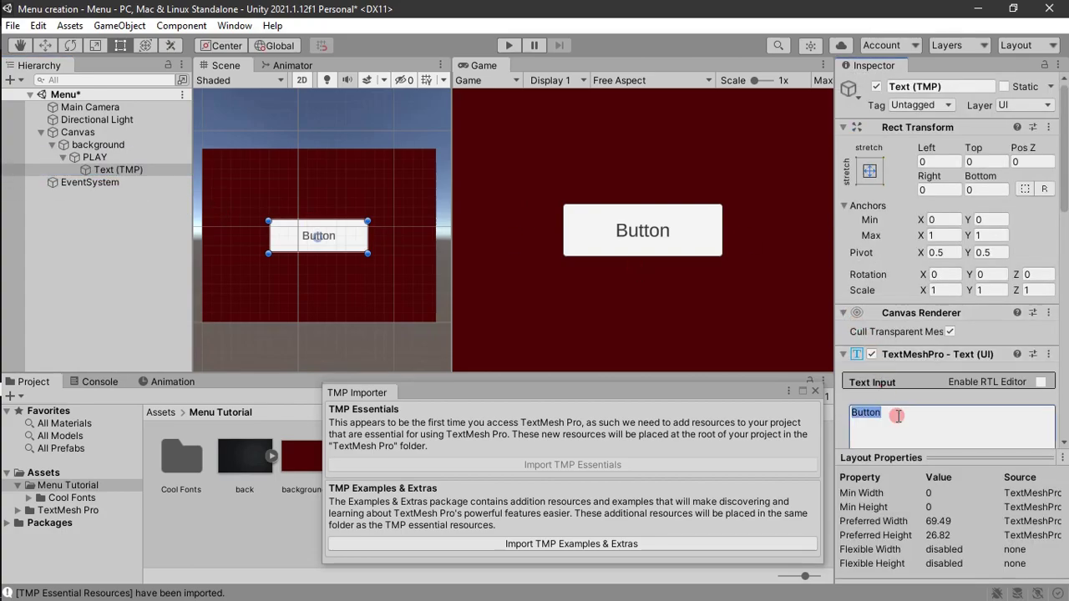
type("PLAY")
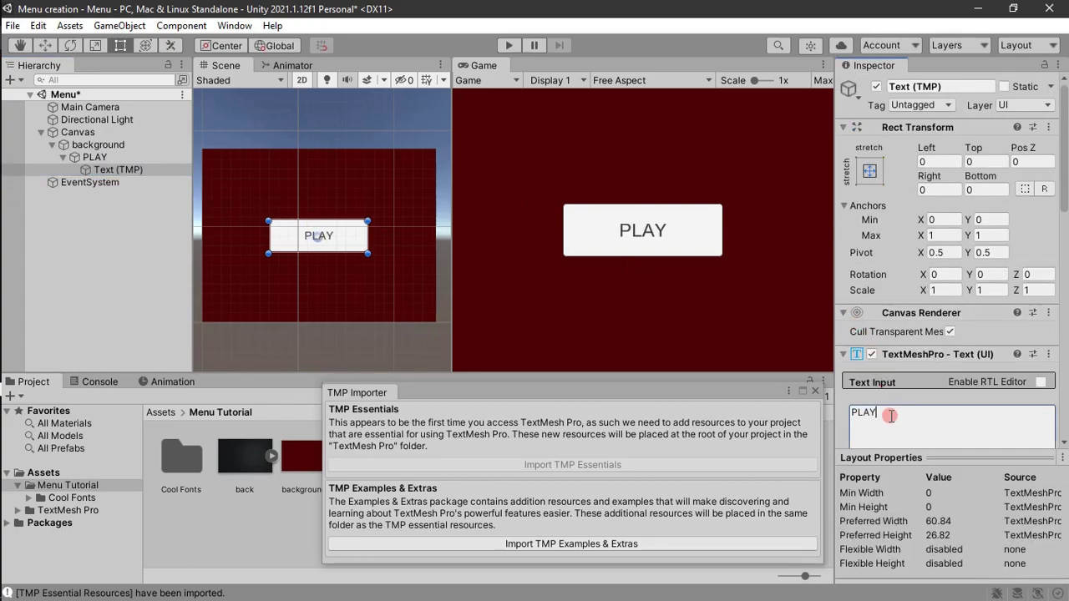
Set the vertex color of the button's Text (TMP) to white.
left_click(108, 170)
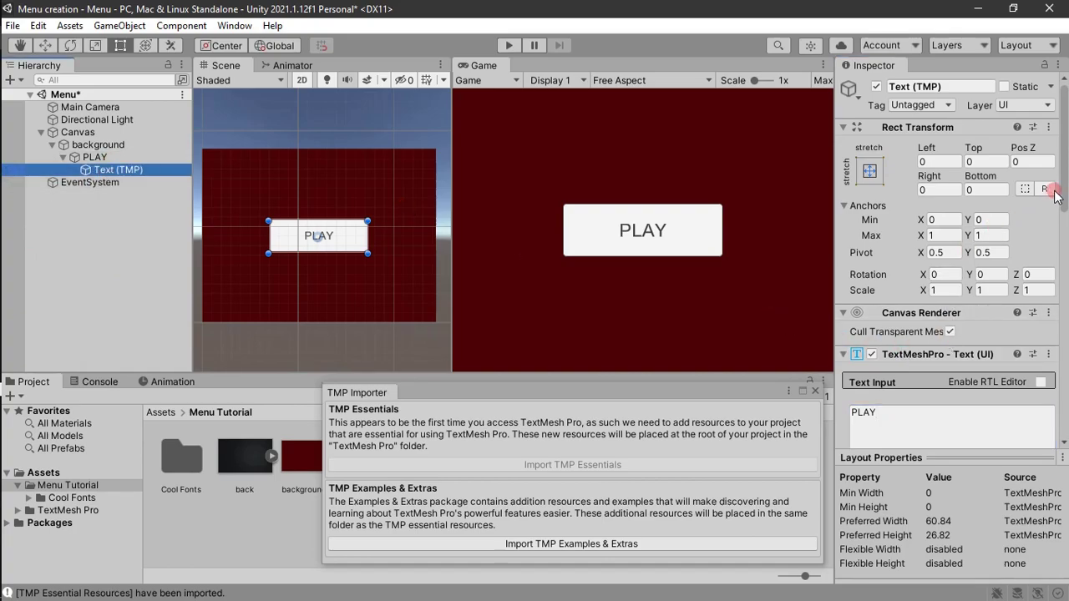
scroll(1055, 197, "down", 3)
scroll(1002, 288, "down", 7)
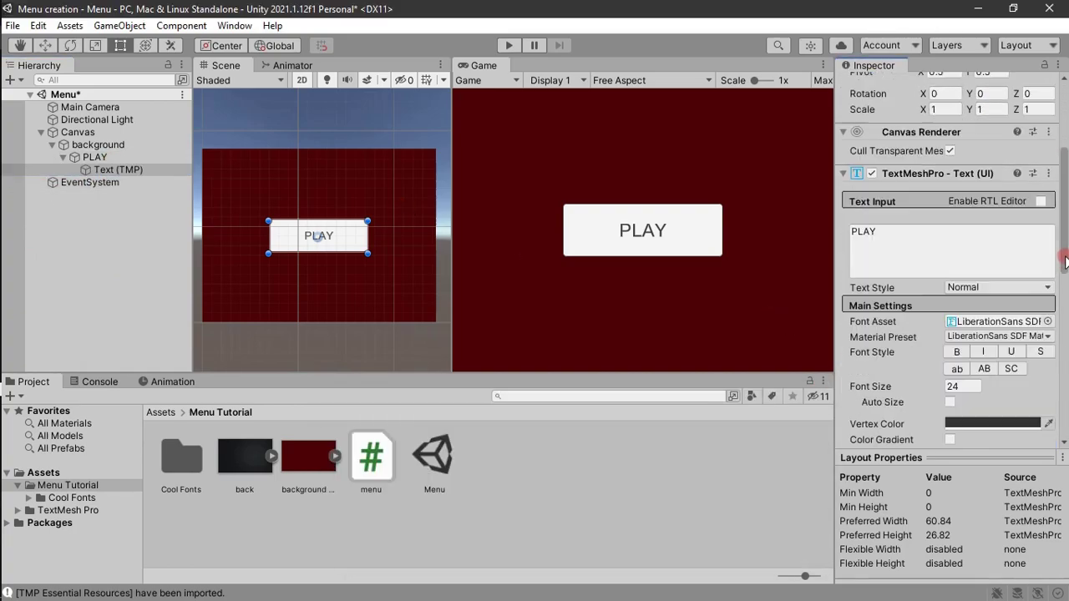
left_click(969, 284)
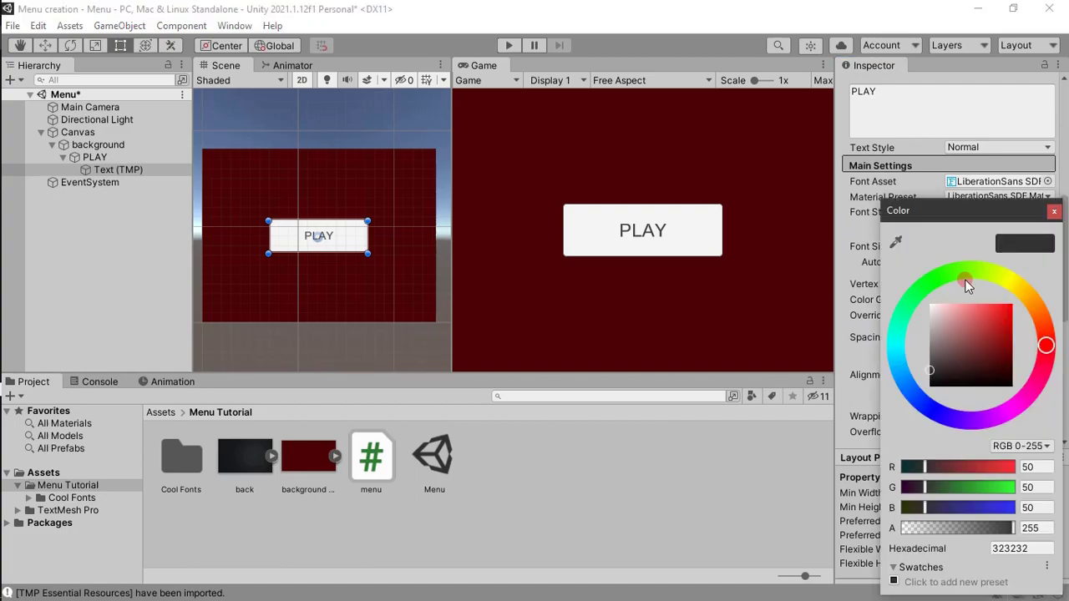
left_click_drag(964, 281, 893, 300)
left_click(1011, 241)
scroll(969, 280, "down", 4)
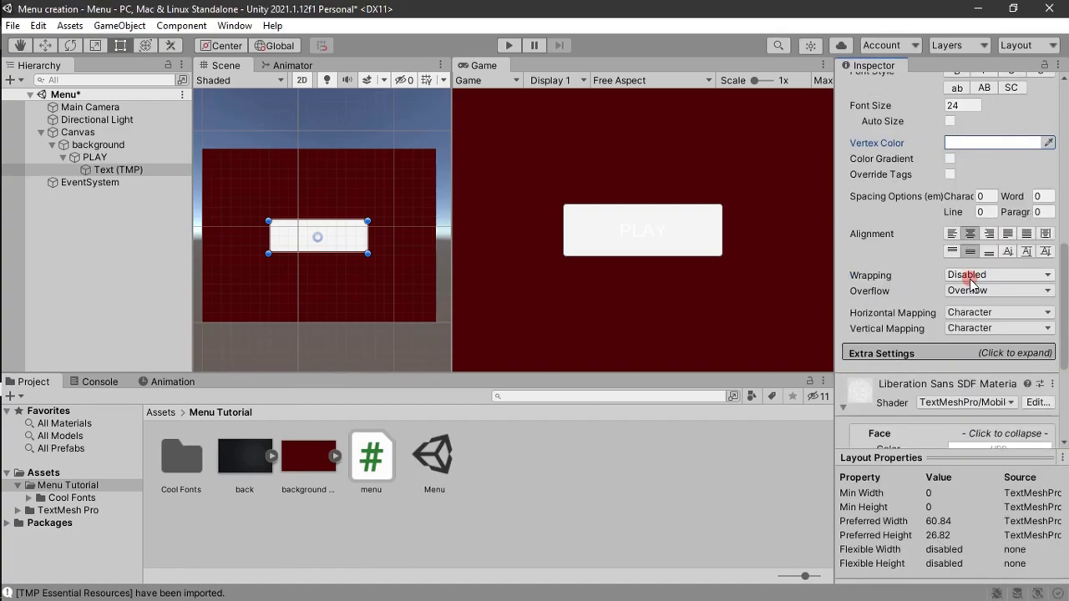
Enable the text's four-corner color gradient and set its top-left color to yellow (FFFA00).
left_click(950, 159)
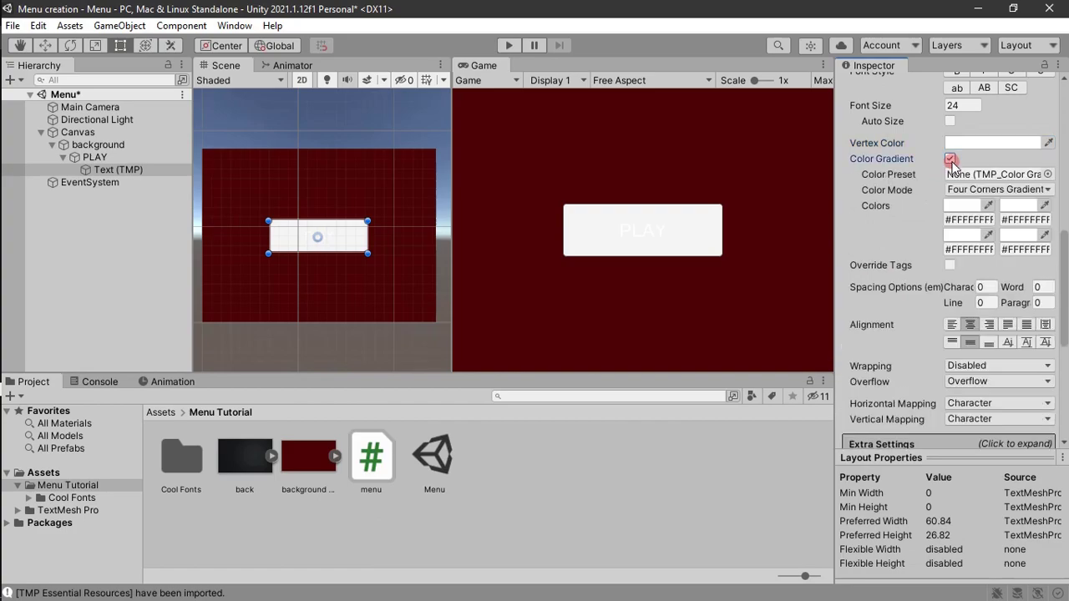
left_click(967, 207)
left_click_drag(992, 207, 855, 199)
left_click_drag(852, 244, 898, 224)
left_click(914, 193)
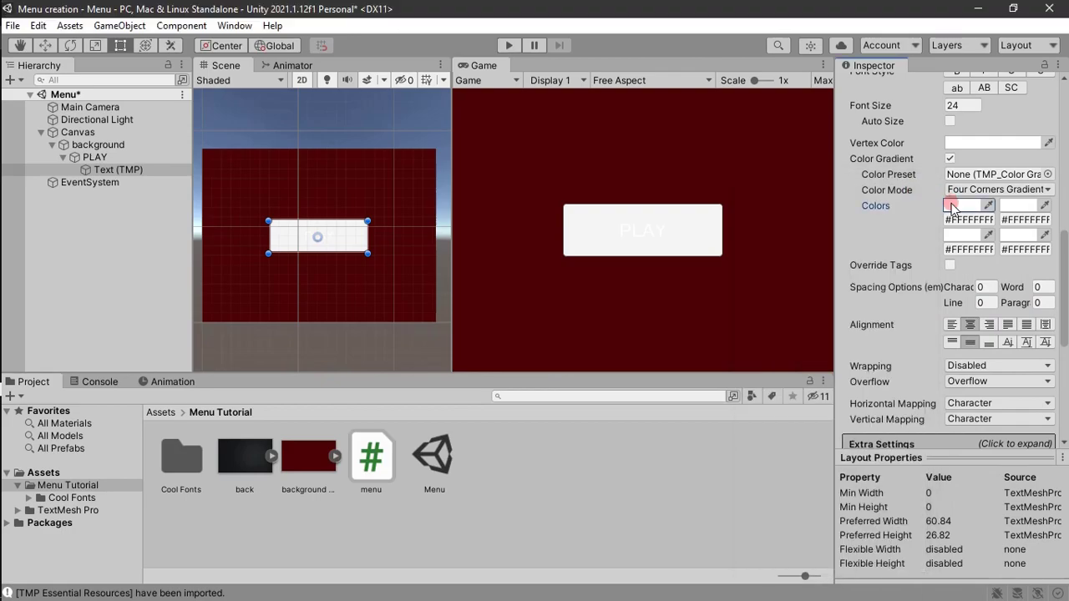
left_click(961, 206)
left_click(1005, 286)
left_click_drag(1009, 272, 1015, 264)
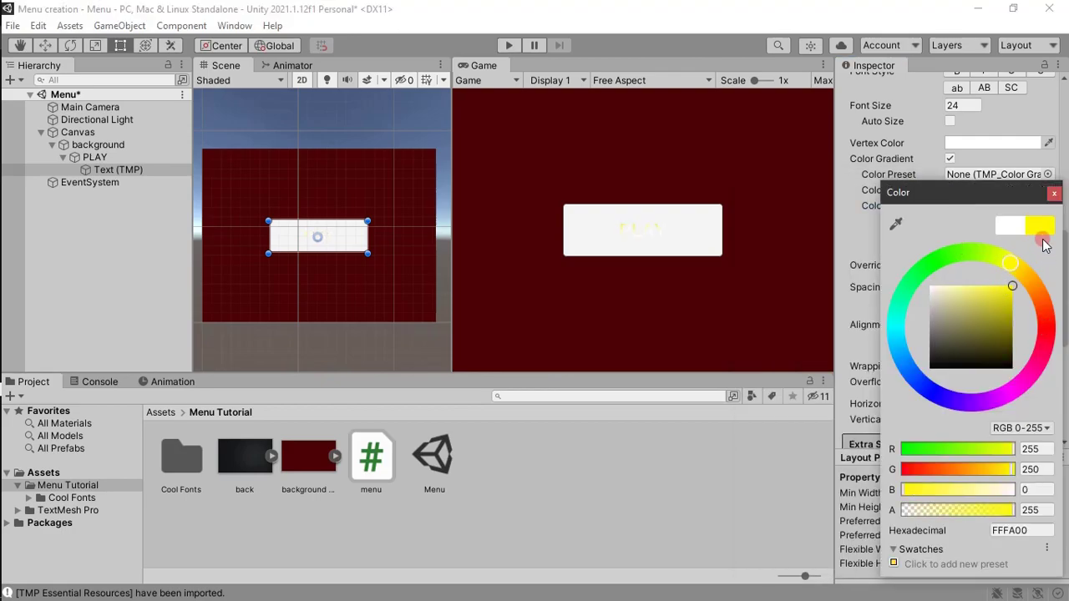
left_click(1054, 193)
Copy the top-left gradient color and paste it onto the bottom-right corner color.
right_click(962, 207)
left_click(979, 224)
right_click(1019, 236)
left_click(1017, 265)
Set the bottom-left corner color of the text gradient to orange (FF9200).
left_click(966, 235)
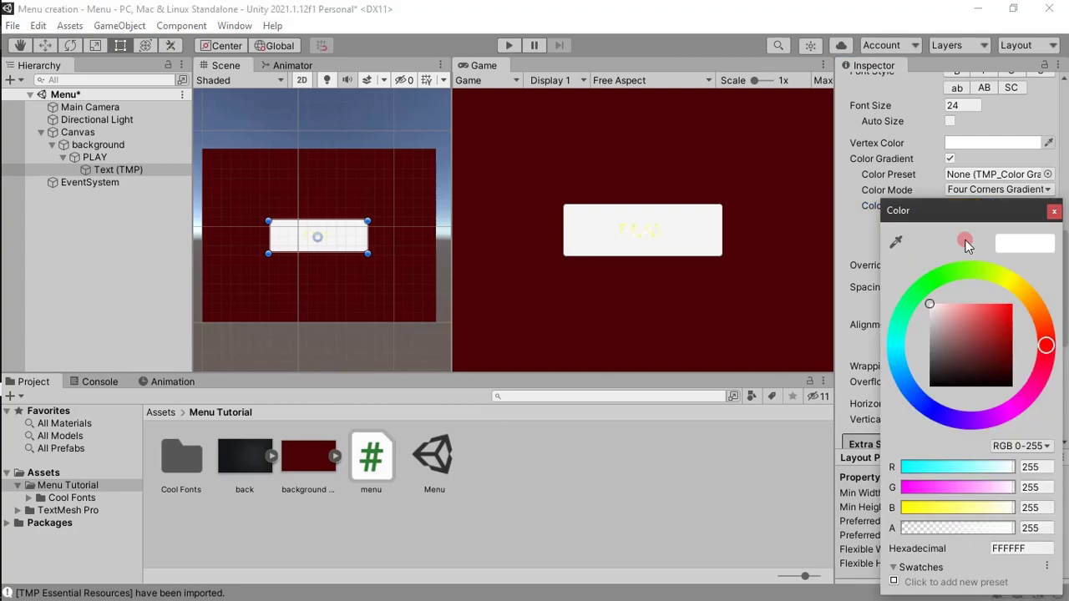
left_click_drag(986, 312, 1039, 305)
left_click(1053, 212)
Set the gradient's top-right color to FFAA00, its top-left to FFB200 and its bottom-right to FFAC00.
left_click(1018, 234)
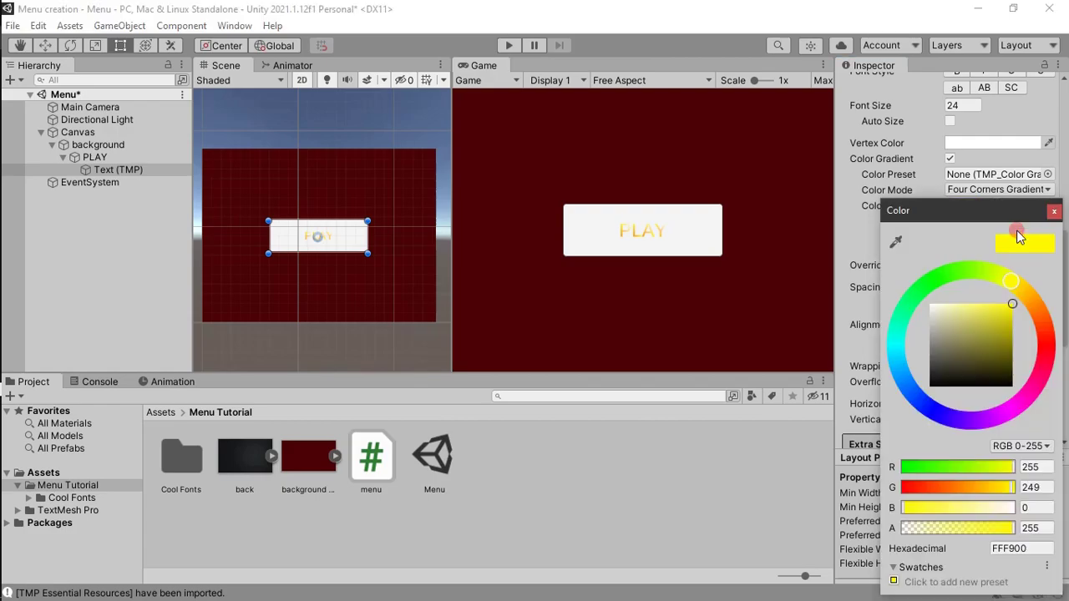
left_click(1054, 214)
left_click(1017, 219)
mouse_move(1041, 301)
left_mouse_down()
mouse_move(1022, 276)
mouse_move(1032, 305)
left_mouse_up()
left_click(1054, 195)
left_click(972, 230)
left_click(1055, 194)
left_click(1017, 230)
left_click(1054, 210)
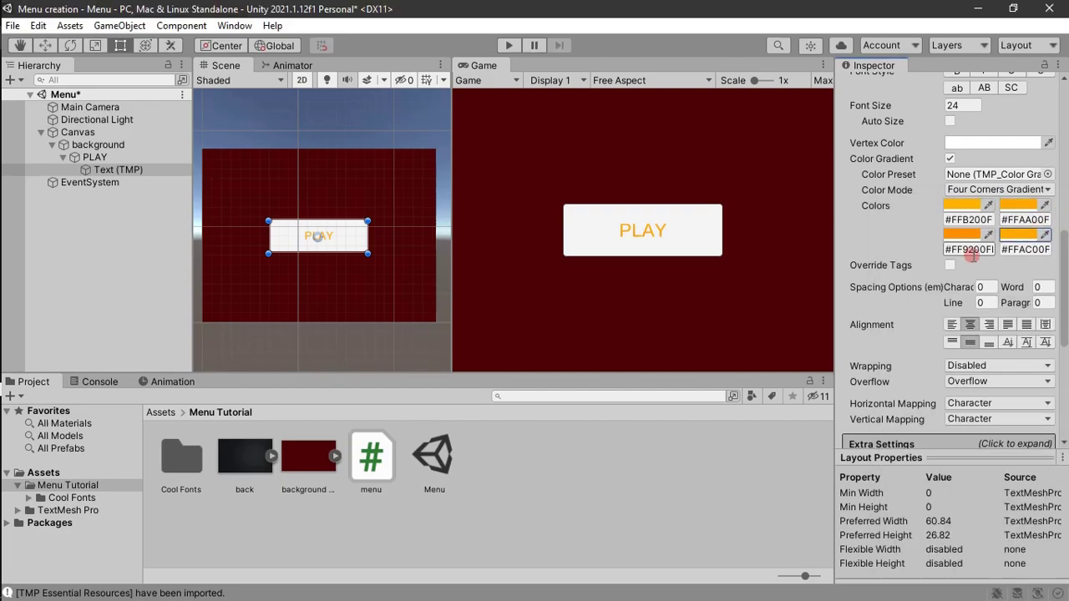
Set the font size of the PLAY text to 40.
left_click(1065, 278)
left_click_drag(1066, 279, 1066, 195)
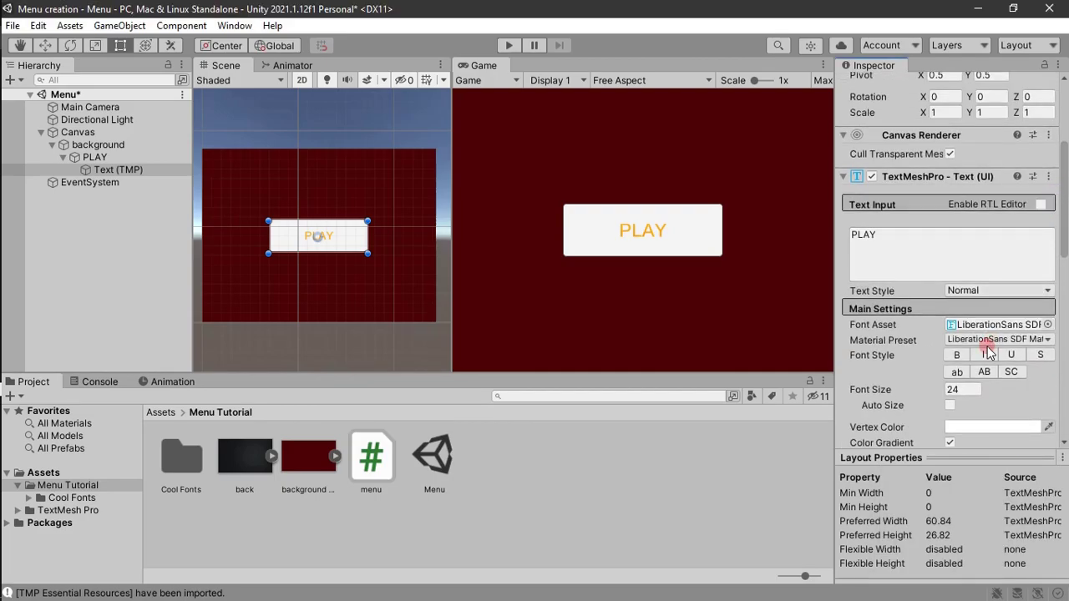
left_click(953, 389)
type("60")
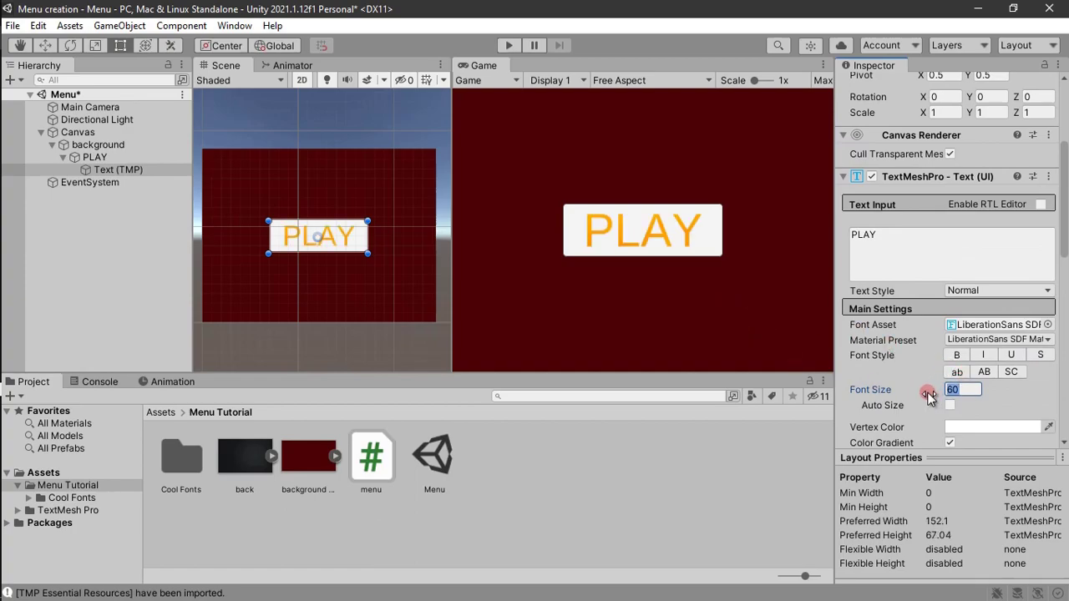
key("BackSpace")
key("BackSpace")
type("50")
key("BackSpace")
key("BackSpace")
type("40")
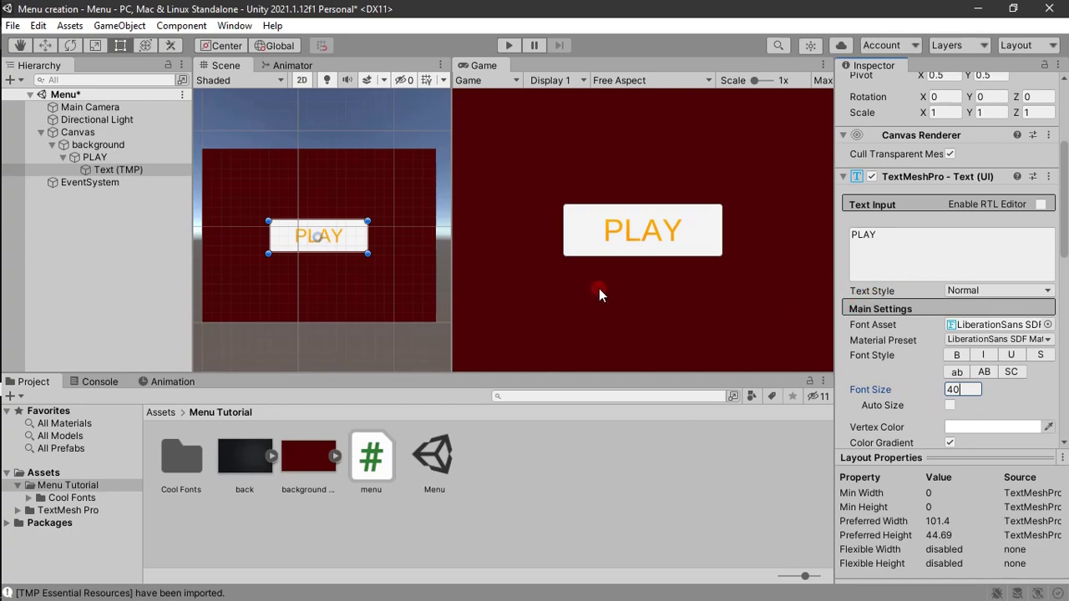
Enable the outline and underlay on the PLAY text's material and give the outline a slight thickness.
scroll(889, 320, "down", 5)
scroll(888, 320, "down", 3)
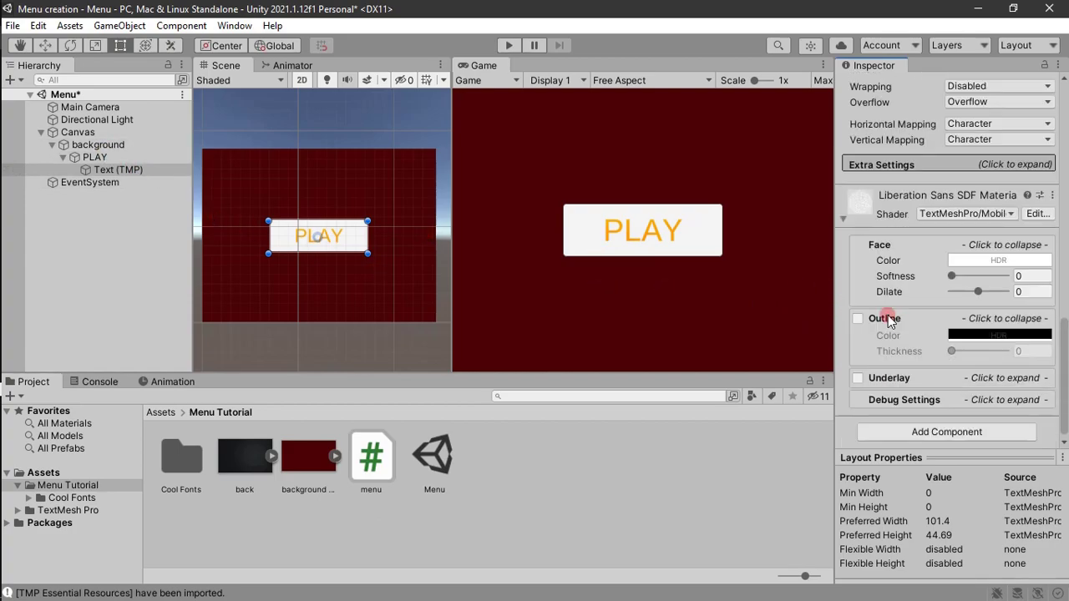
left_click(858, 316)
left_click(857, 376)
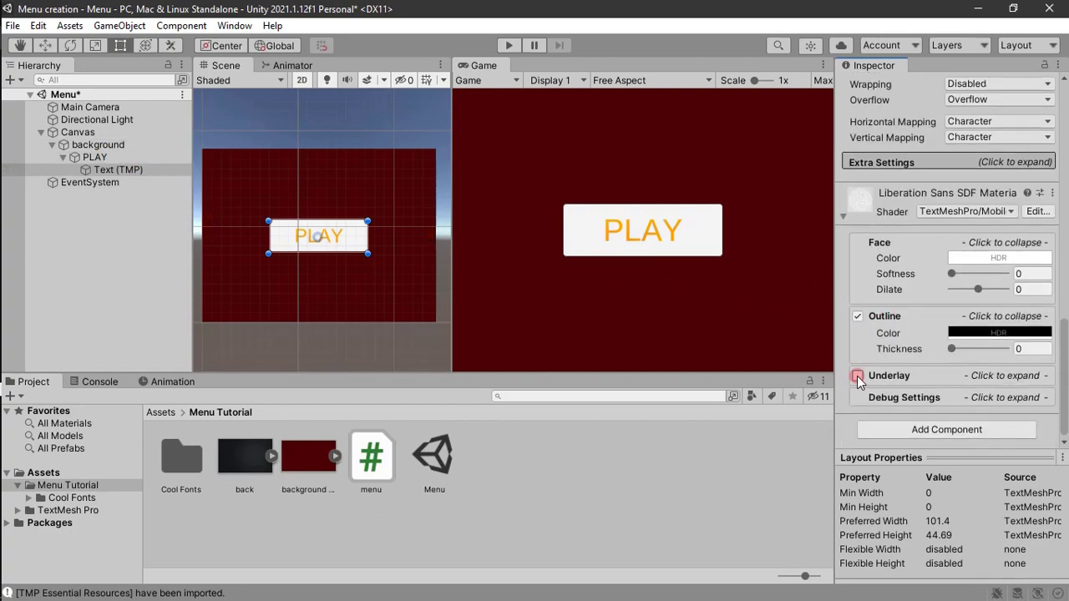
left_click_drag(959, 355, 958, 356)
Switch the PLAY text's material preset to LiberationSans SDF - Drop Shadow.
scroll(927, 351, "up", 10)
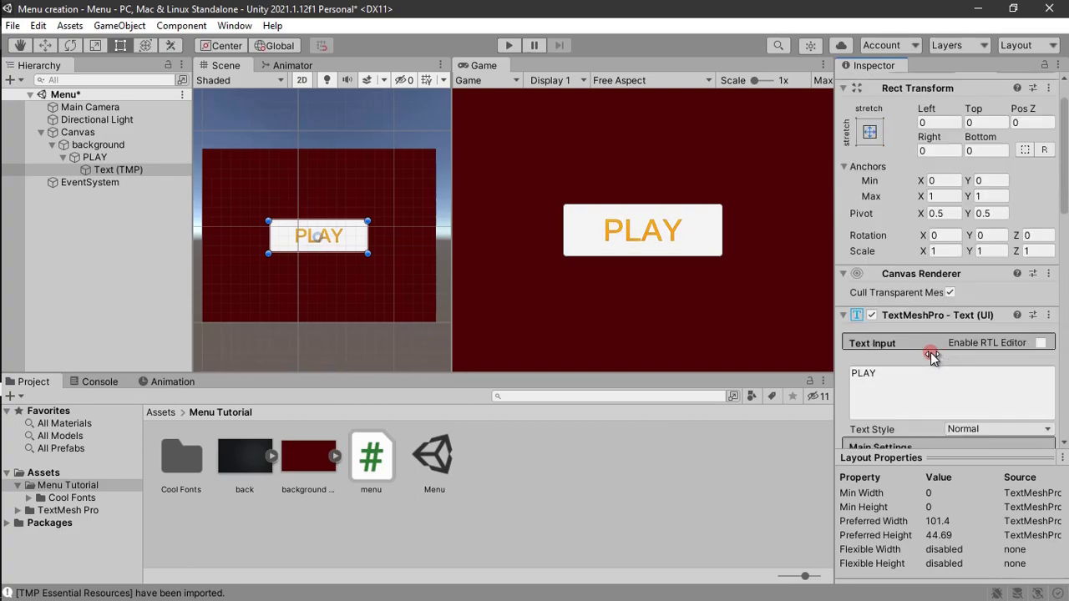
scroll(931, 347, "down", 5)
left_click(969, 197)
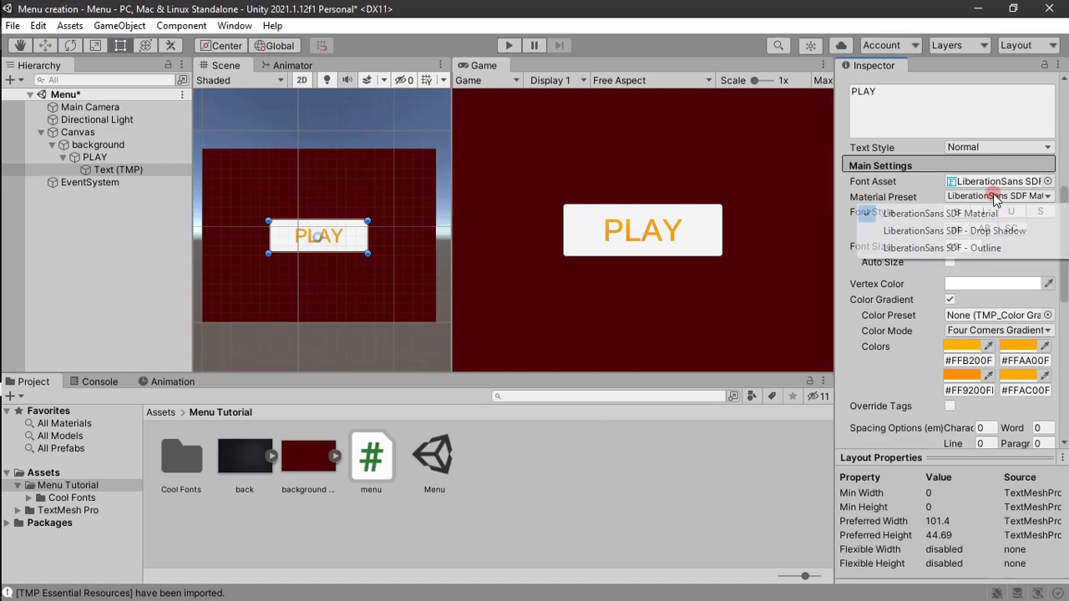
left_click(973, 229)
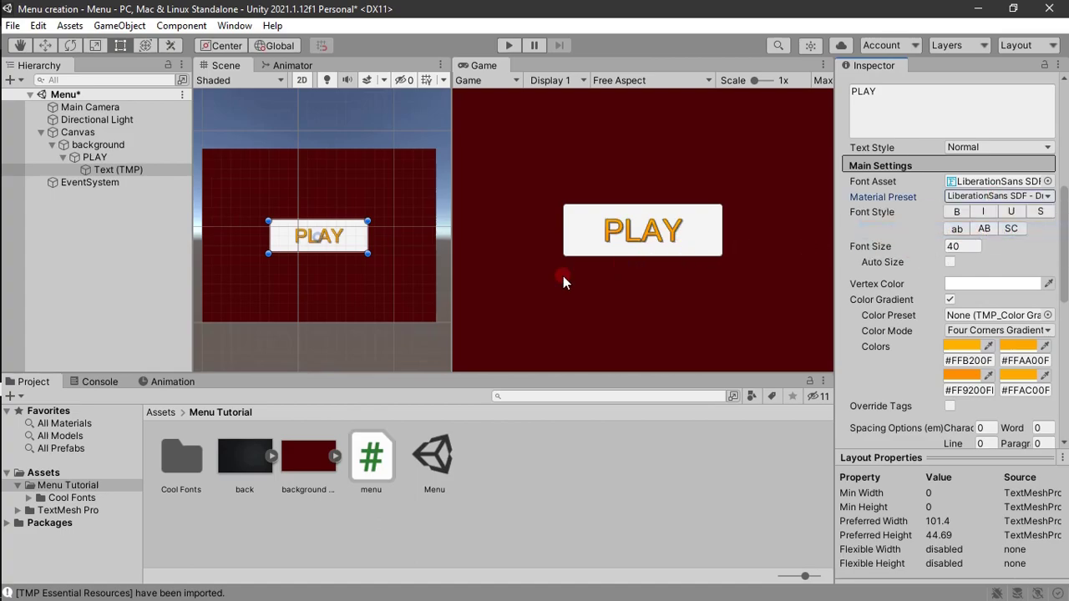
Shrink the PLAY button to about 126 by 51 around its text and center it horizontally in the background.
left_click(94, 157)
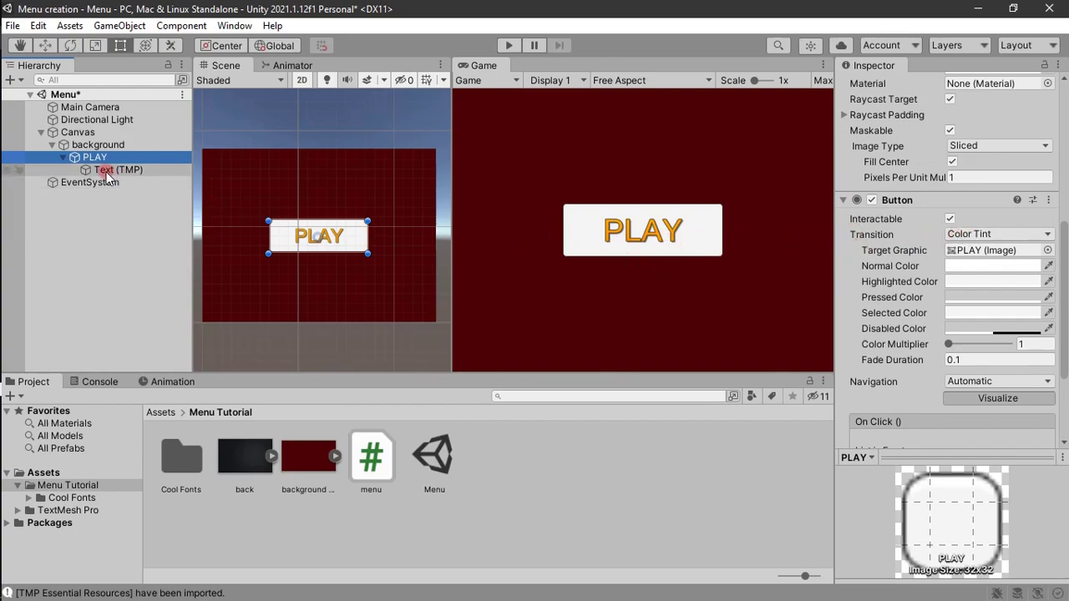
left_click_drag(268, 250, 324, 248)
scroll(903, 212, "up", 5)
left_click(870, 171)
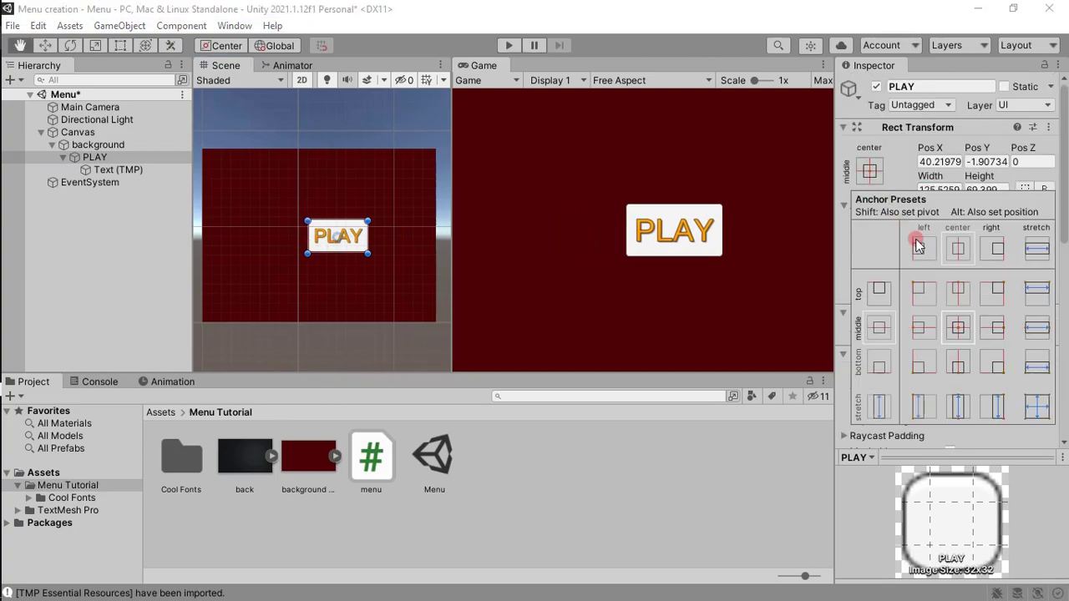
left_click(961, 326, "alt")
left_click(590, 303)
mouse_move(305, 259)
left_mouse_down()
mouse_move(305, 240)
mouse_move(320, 245)
left_mouse_up()
Make the PLAY button's image fully transparent by setting its color alpha to 0.
left_click(138, 158)
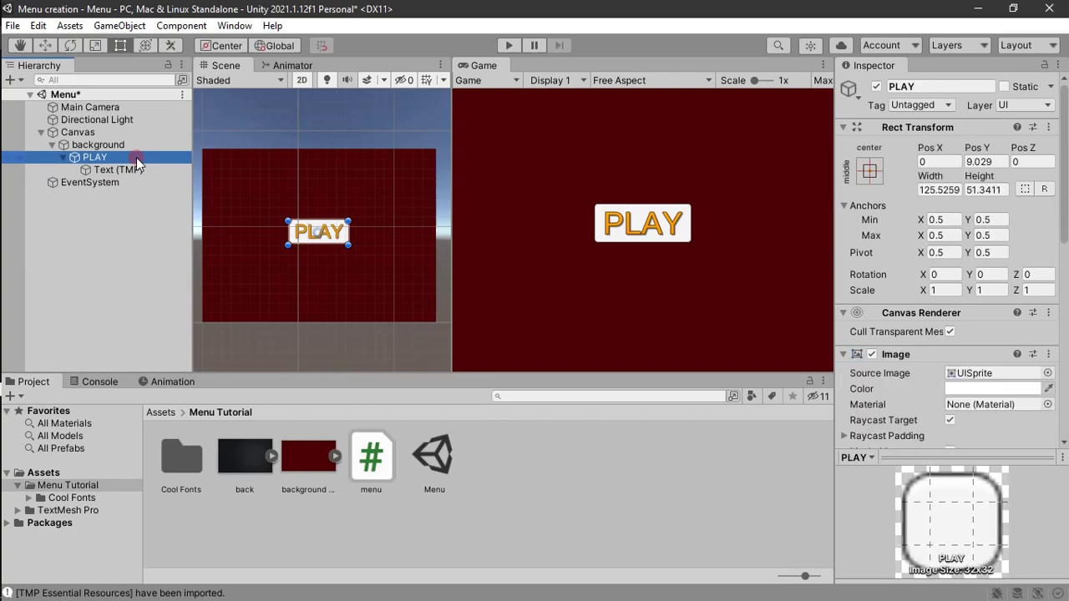
left_click(130, 169)
left_click(138, 158)
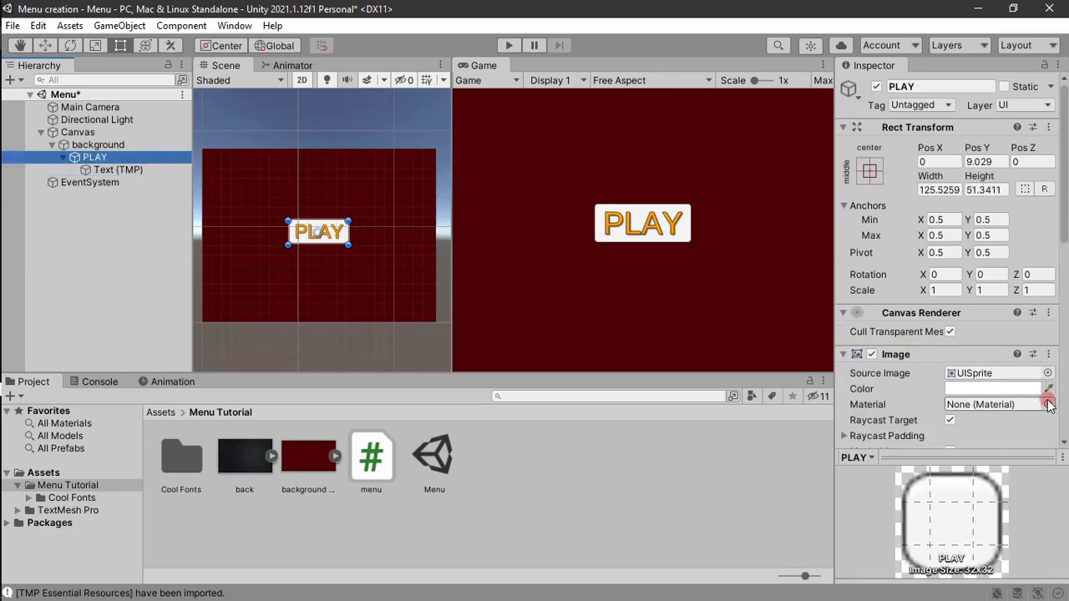
left_click(1000, 389)
left_click_drag(950, 528, 853, 532)
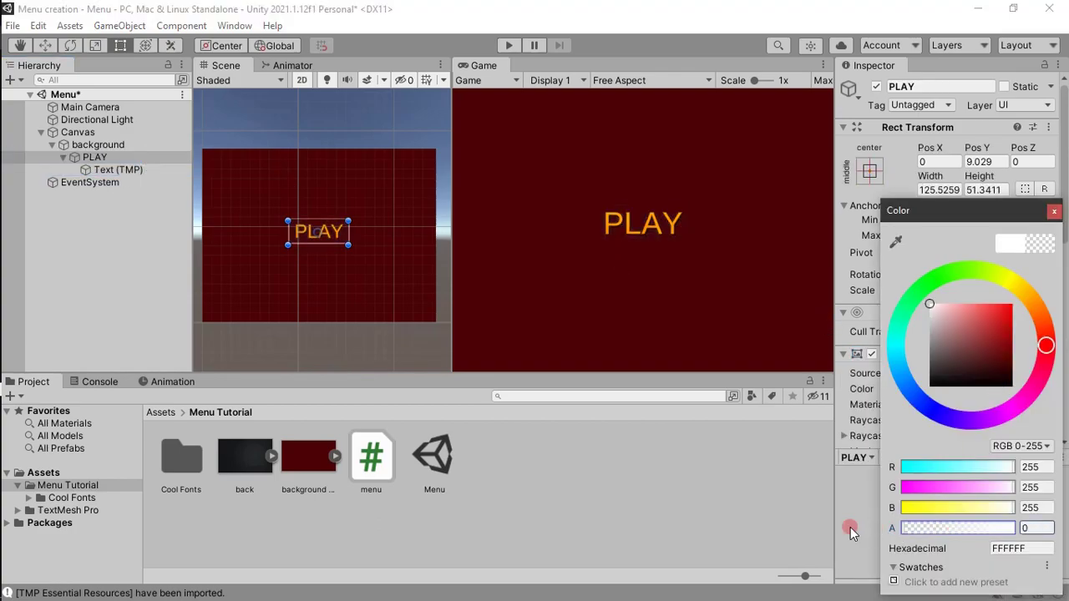
left_click(1055, 210)
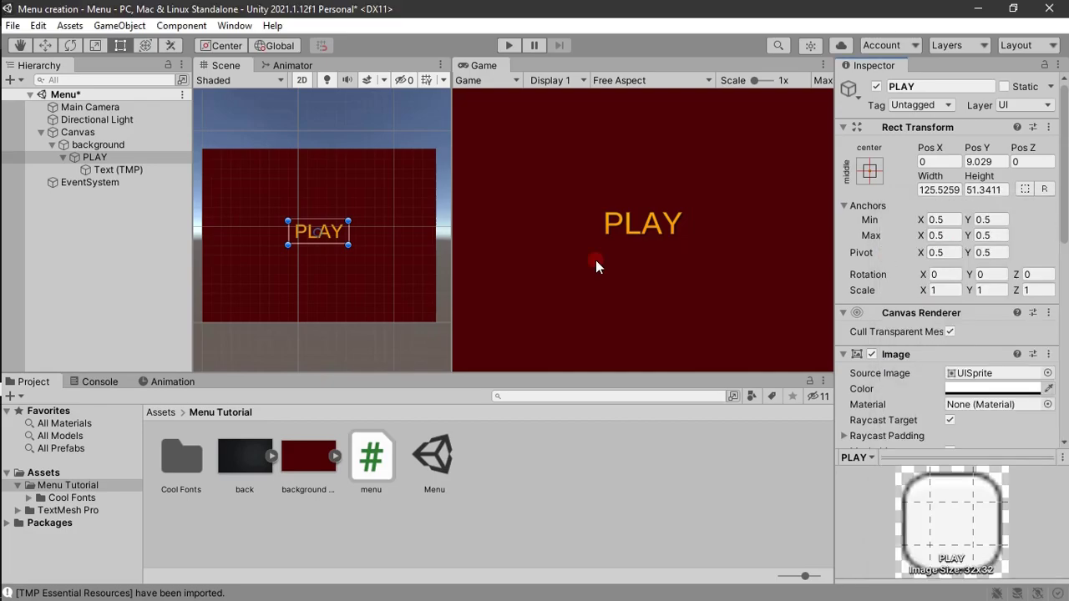
Assign the child Text (TMP) as the target graphic of the PLAY button.
left_click(95, 158)
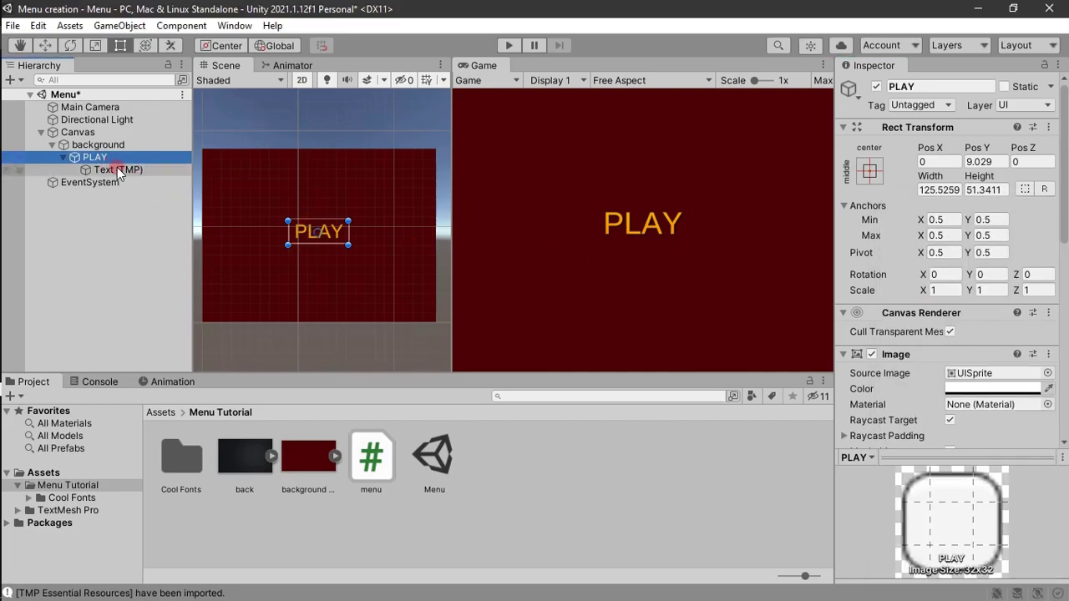
double_click(147, 158)
left_click(159, 157)
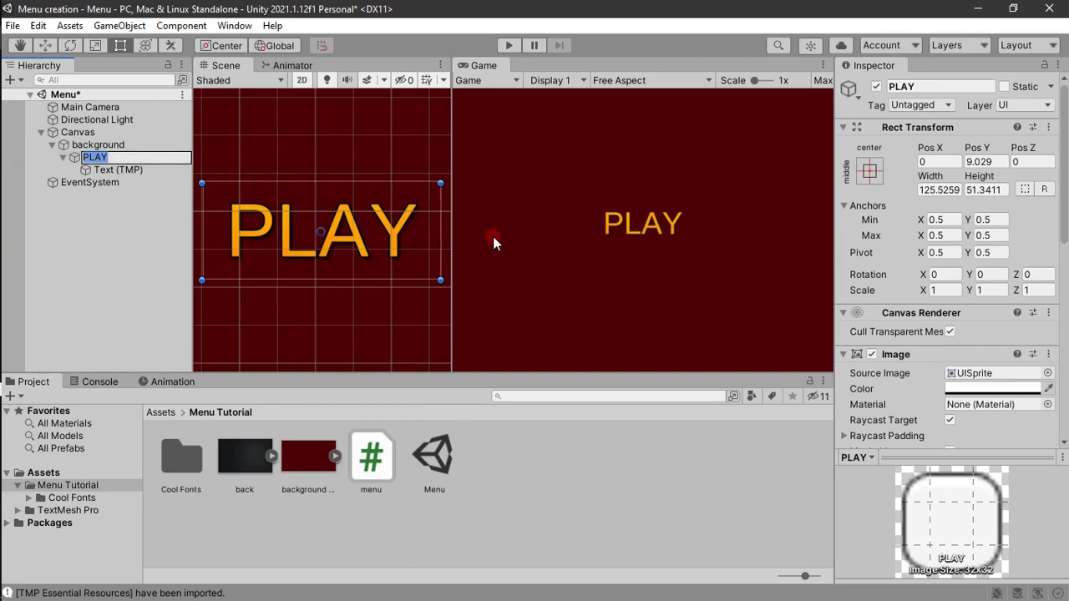
scroll(942, 292, "down", 5)
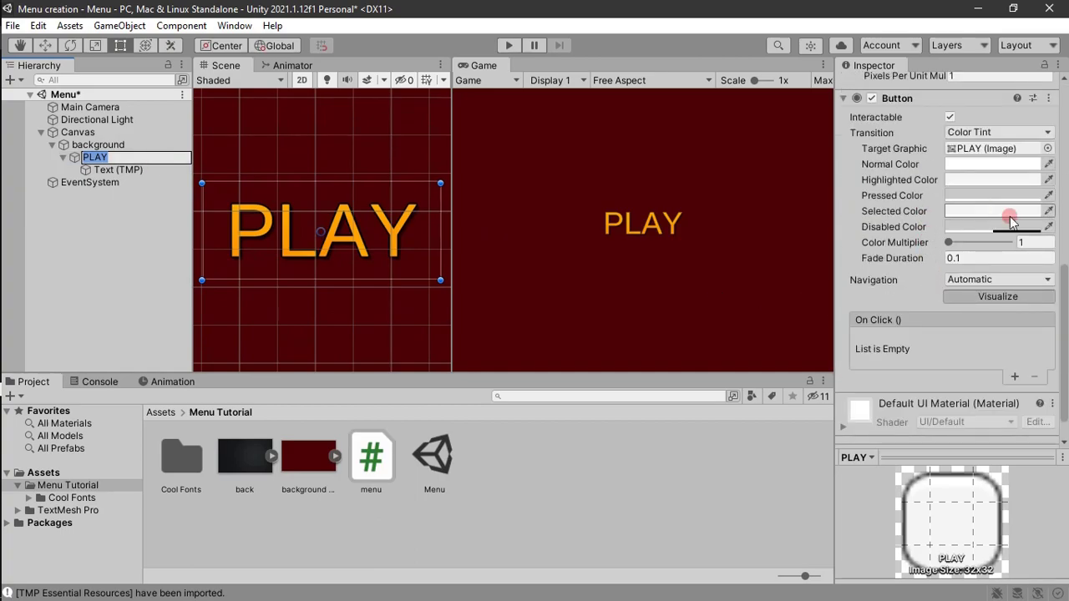
scroll(1049, 276, "up", 2)
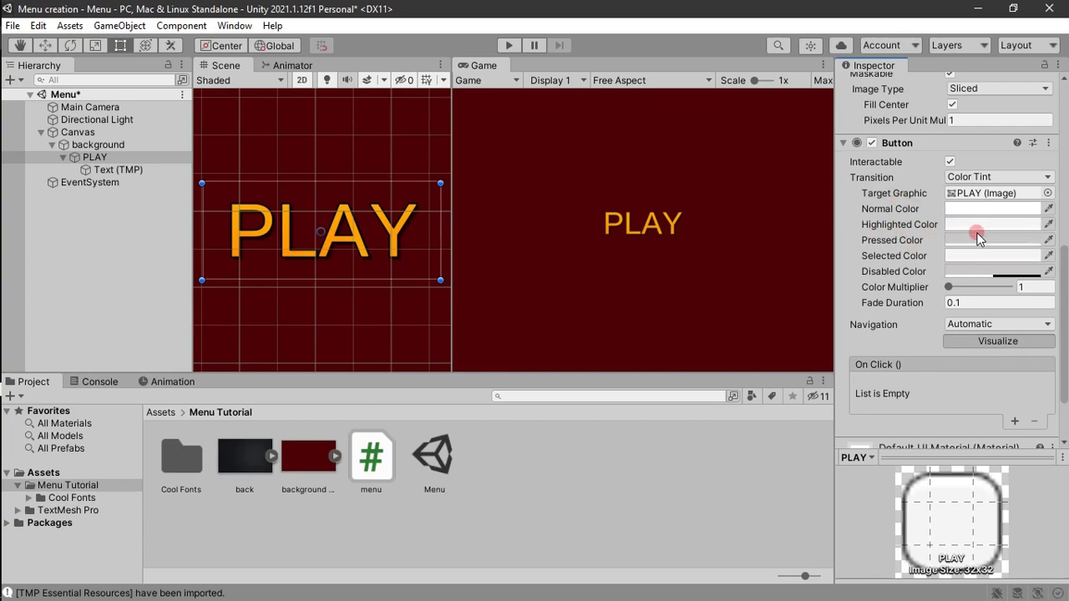
left_click_drag(113, 170, 984, 202)
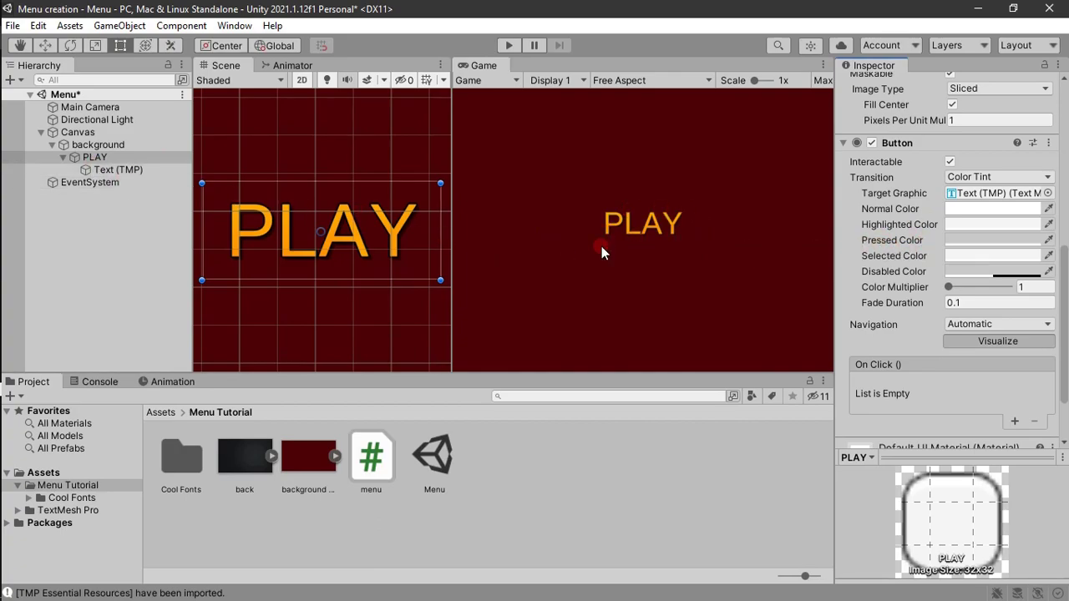
Set the PLAY button's pressed color to yellow.
left_click(969, 240)
mouse_move(970, 346)
left_mouse_down()
mouse_move(1028, 270)
mouse_move(1013, 279)
left_mouse_up()
left_click(1054, 211)
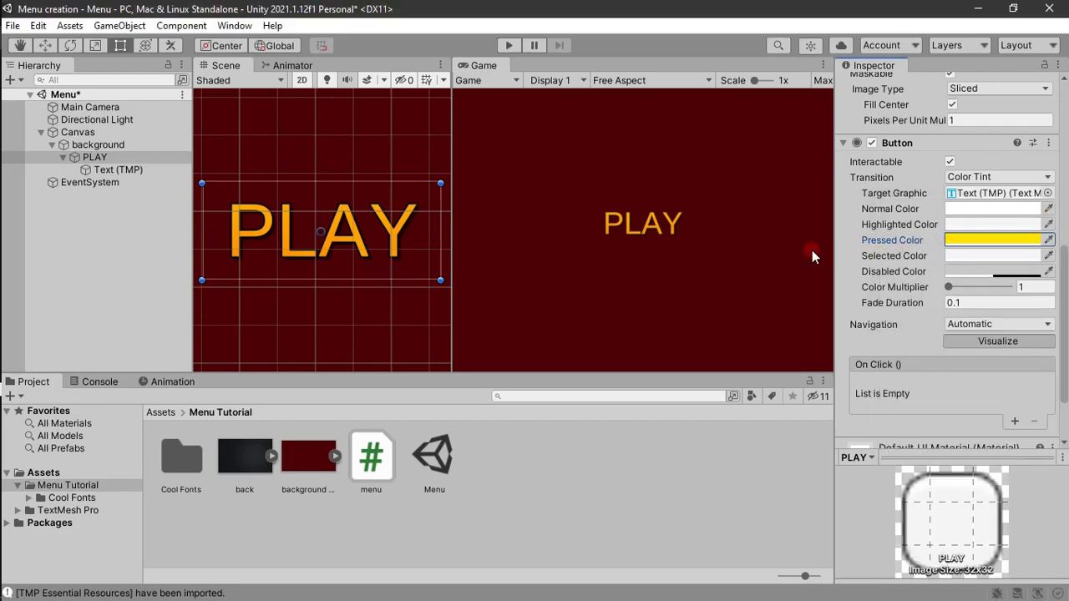
Set the PLAY button's highlighted color to red (FF0000).
left_click(952, 224)
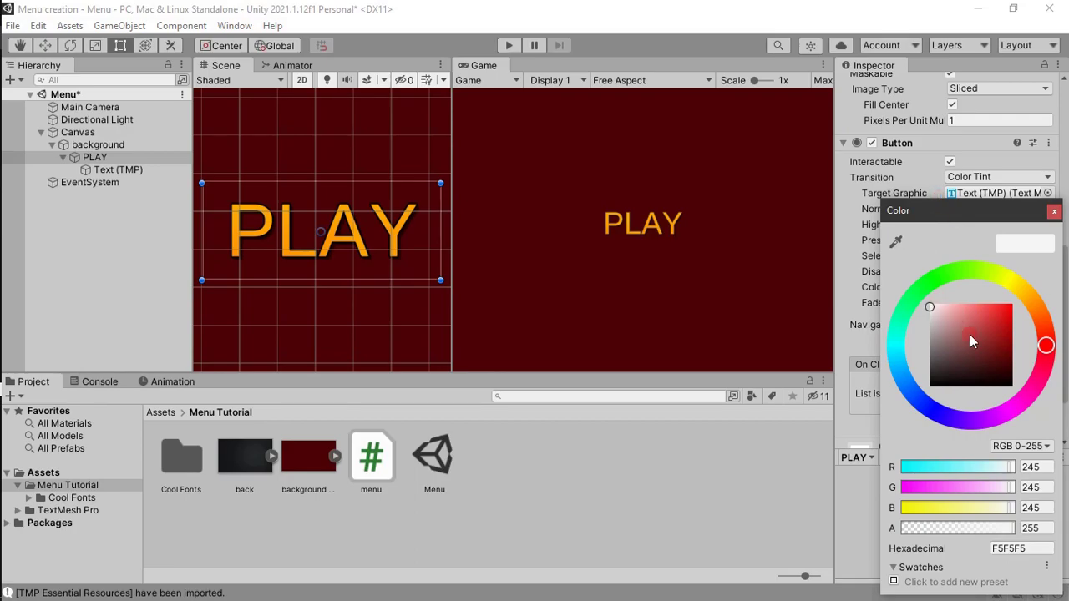
left_click_drag(984, 333, 1011, 287)
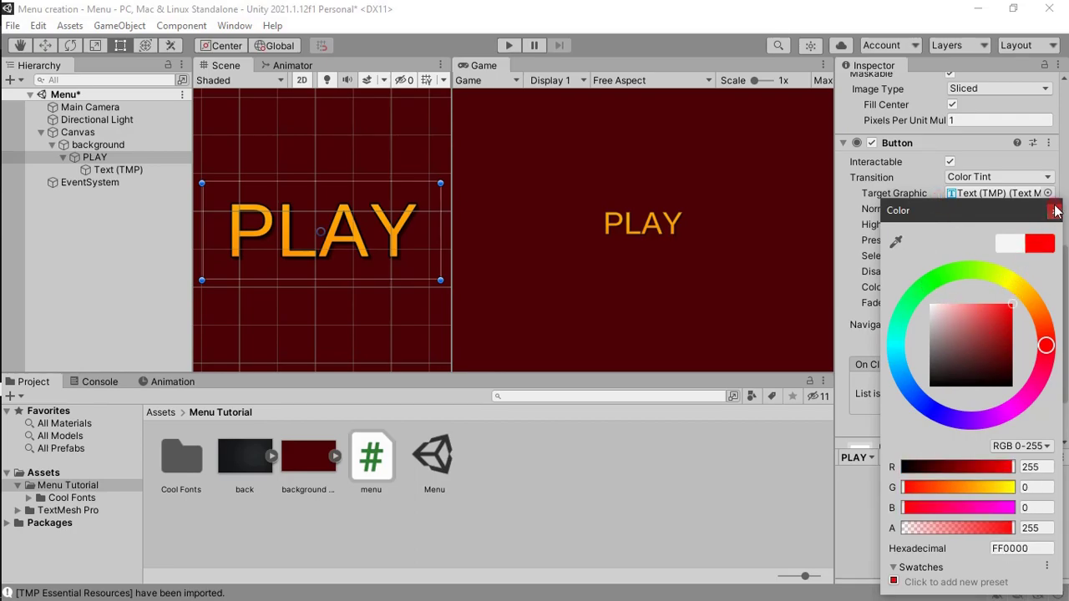
left_click(1054, 210)
left_click(994, 241)
left_click(968, 223)
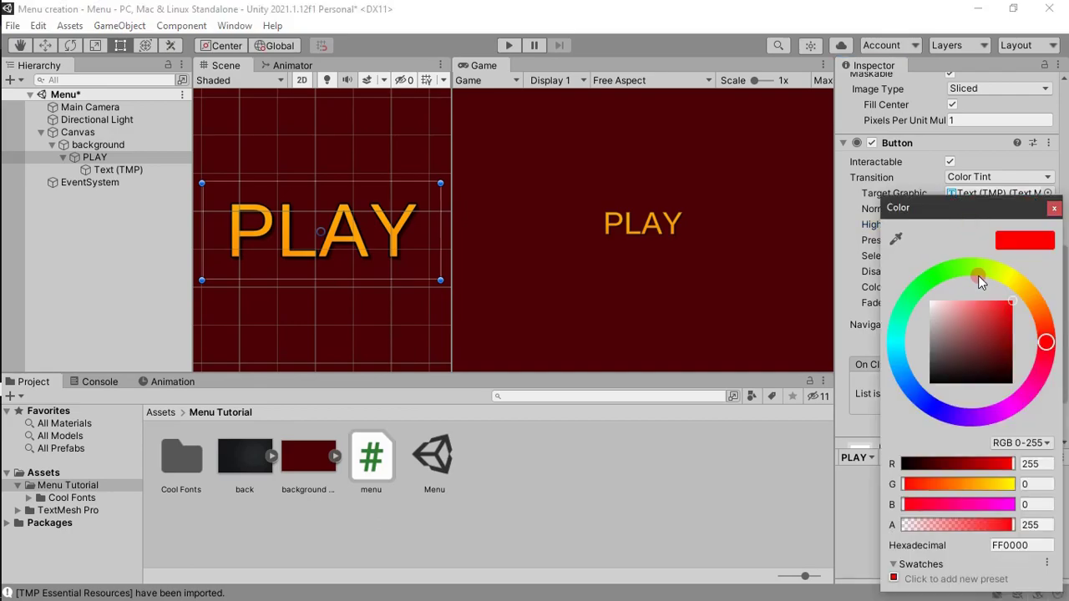
left_click(1055, 208)
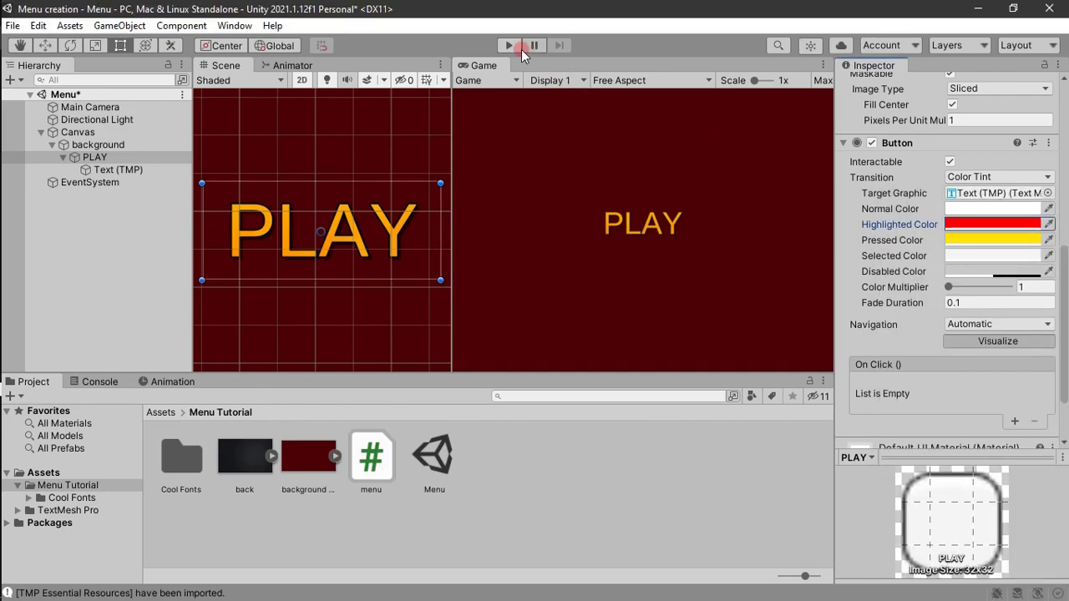
Run the scene to test the PLAY button's highlighted and pressed colors, and stop it again.
left_click(509, 45)
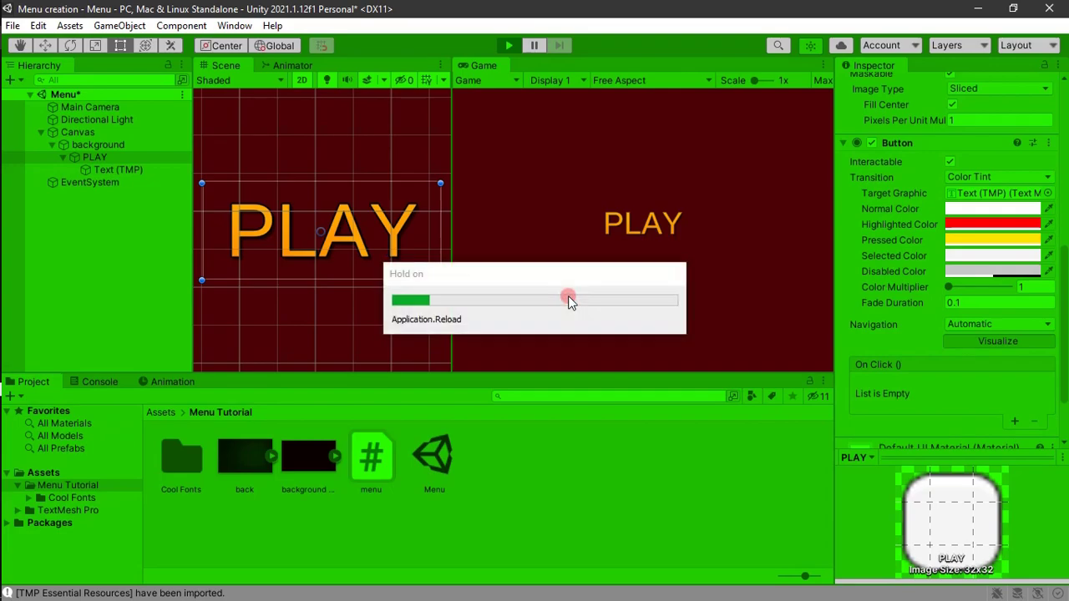
left_click(629, 226)
left_click(506, 46)
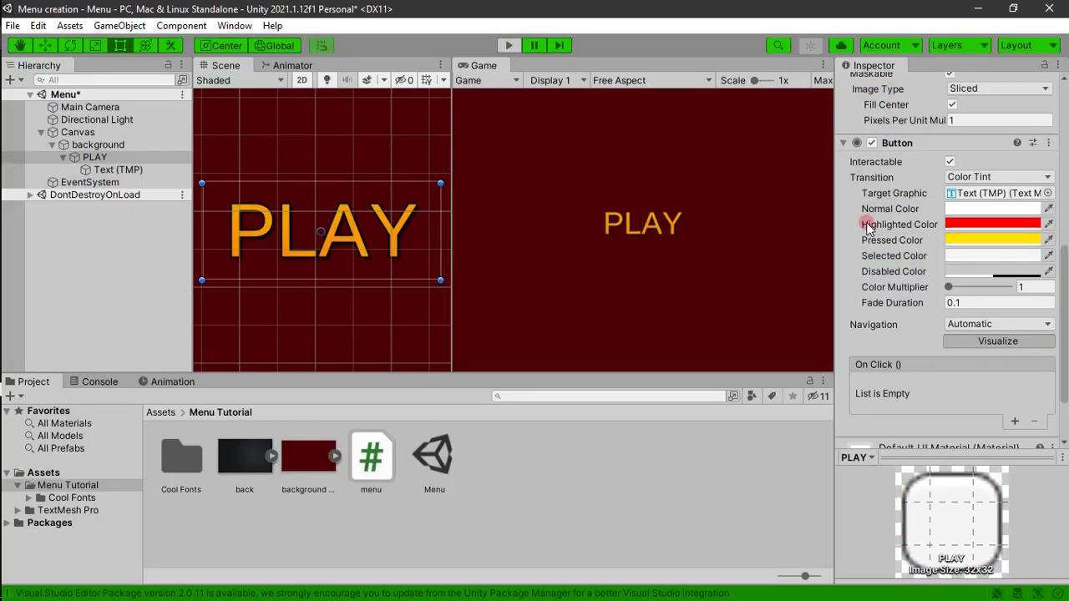
Change the PLAY button's pressed color to gray (8E8E8E).
left_click(961, 223)
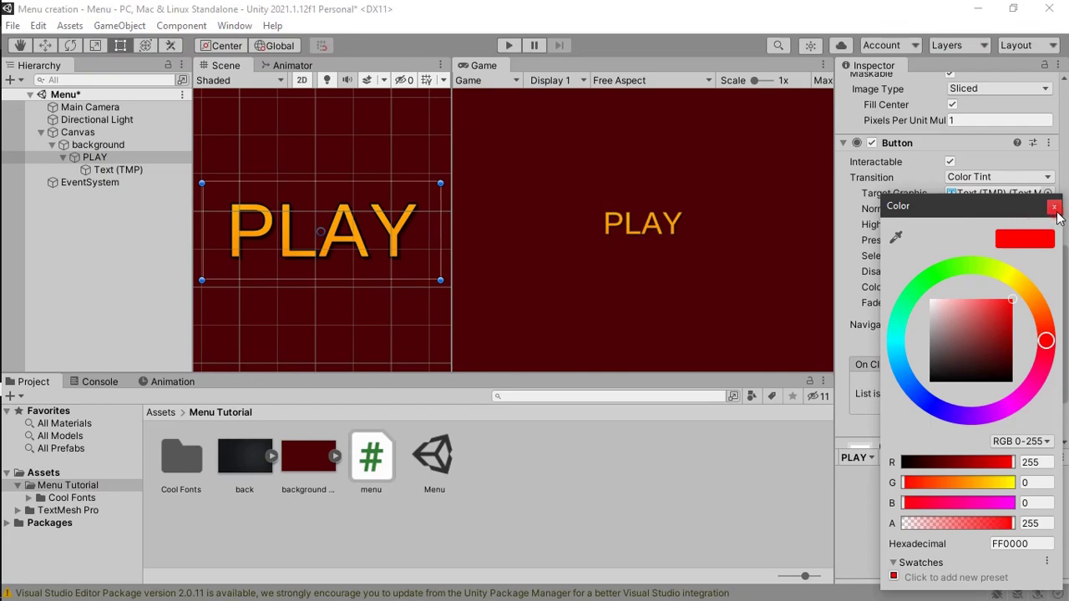
left_click(1055, 209)
left_click(978, 242)
left_click(1043, 215)
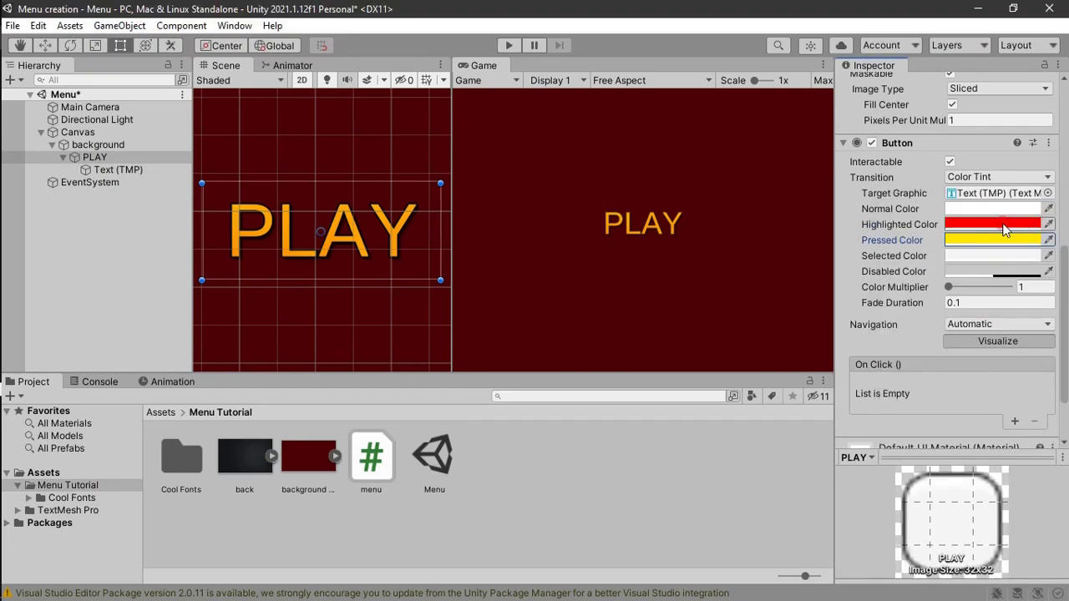
left_click(978, 242)
left_click(930, 343)
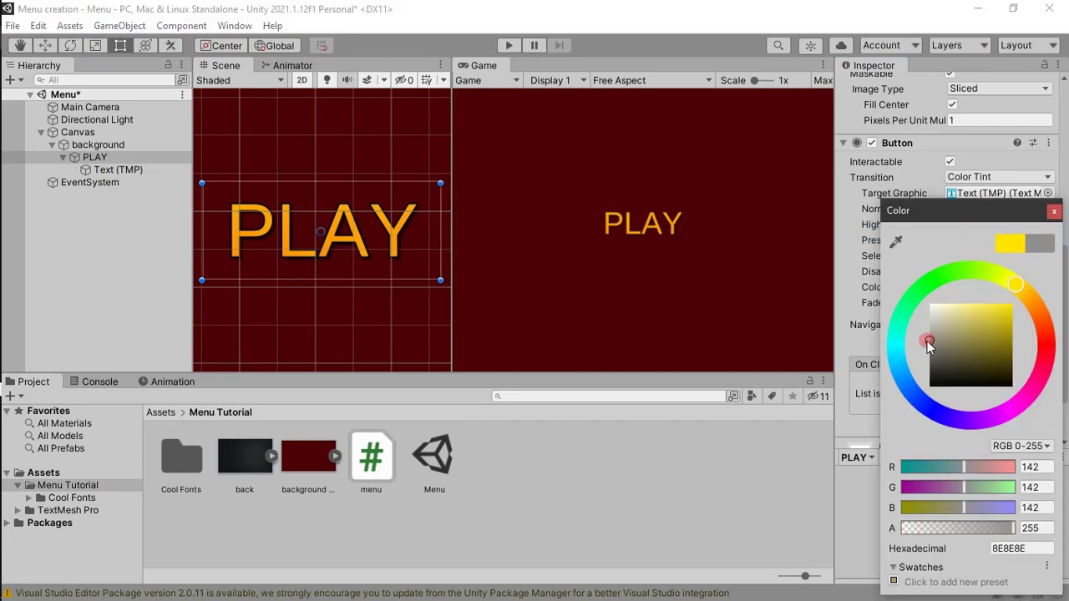
left_click(1055, 212)
Reset the PLAY object's Button component and assign the child Text (TMP) as its target graphic.
left_click(1049, 143)
left_click(950, 161)
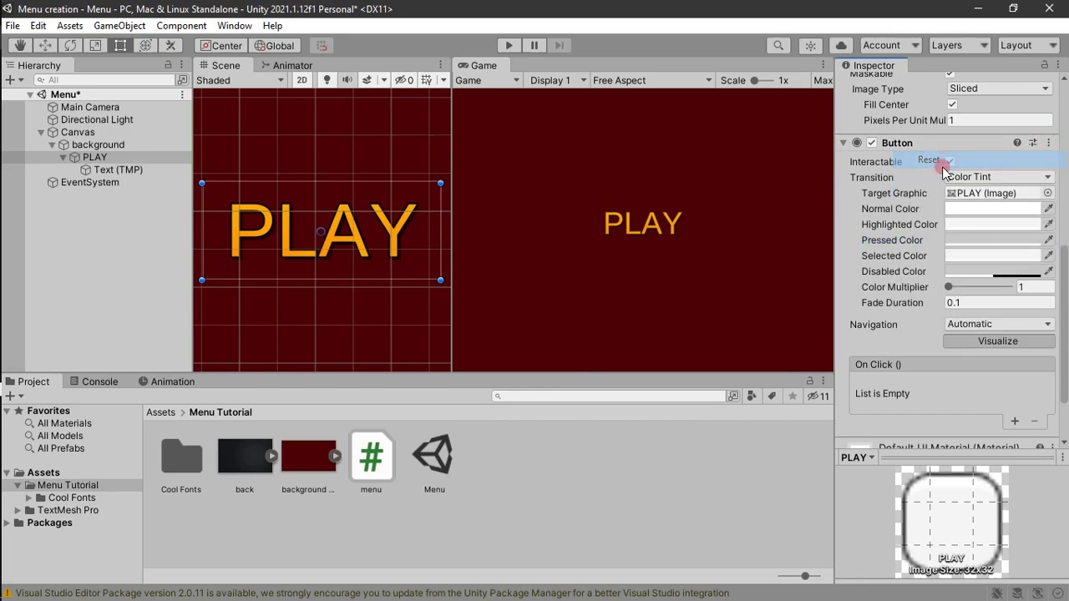
left_click_drag(125, 171, 960, 193)
Duplicate the PLAY button twice inside the background.
left_click(99, 147)
left_click(96, 158)
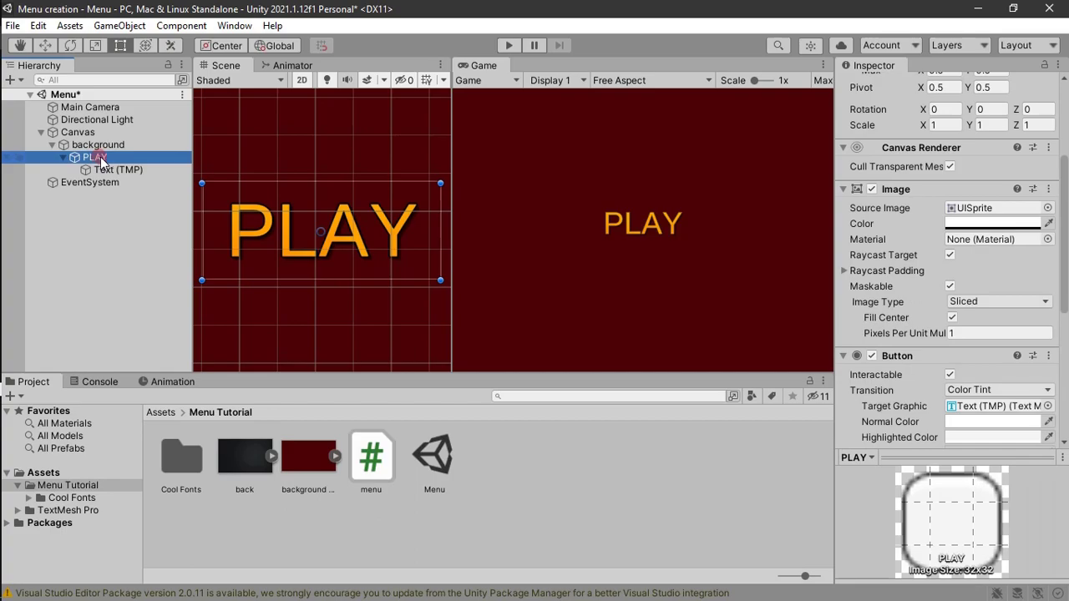
key("ctrl+d")
key("ctrl+d")
Rename the first copy of the PLAY button to OPTIONS and the second to QUIT.
right_click(111, 183)
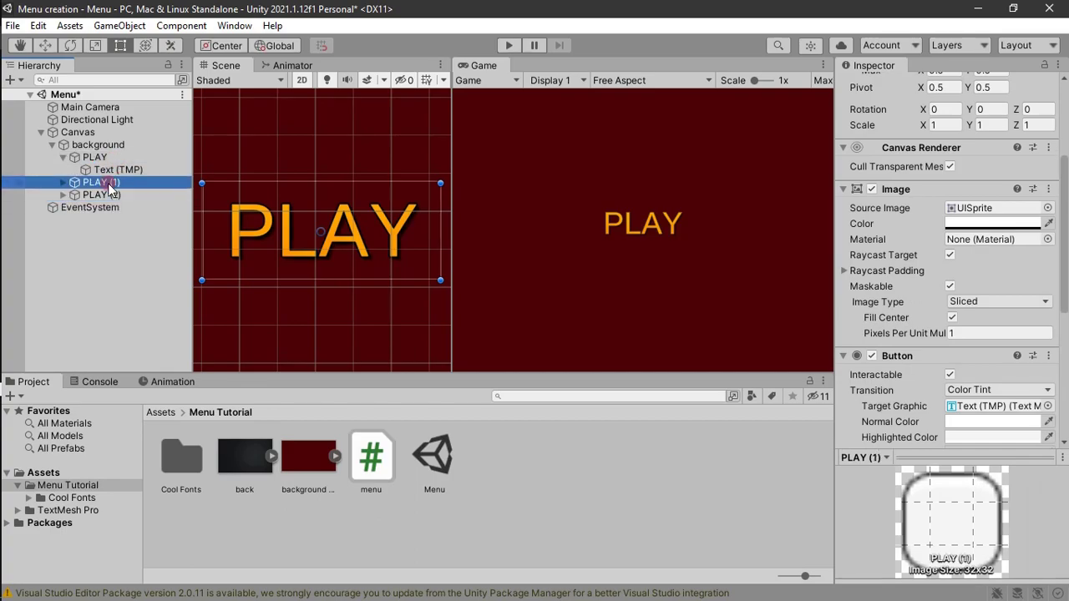
left_click(159, 191)
type("OPTIONS")
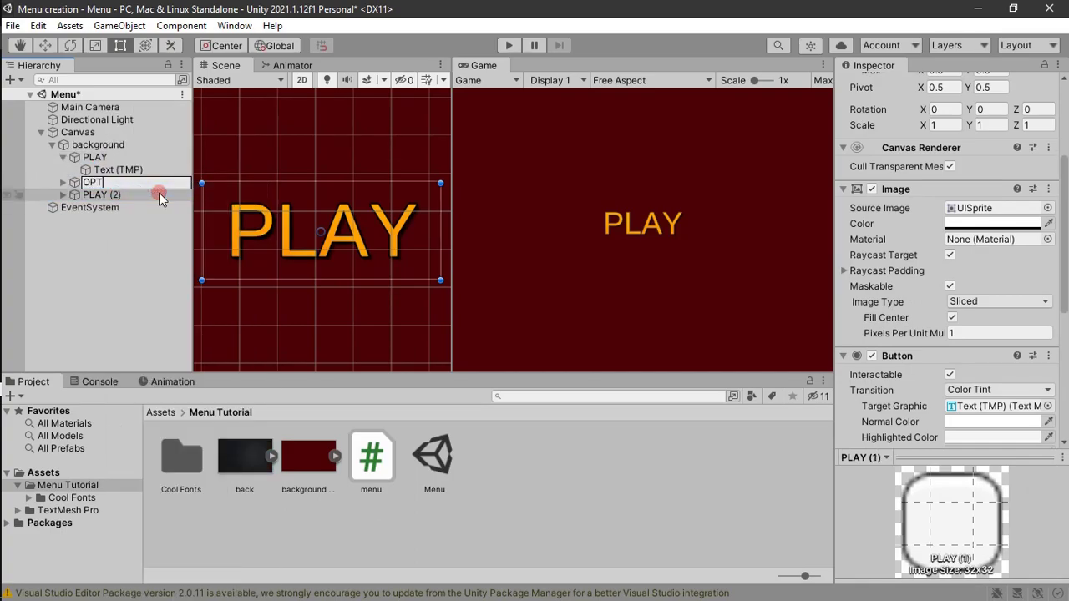
right_click(103, 195)
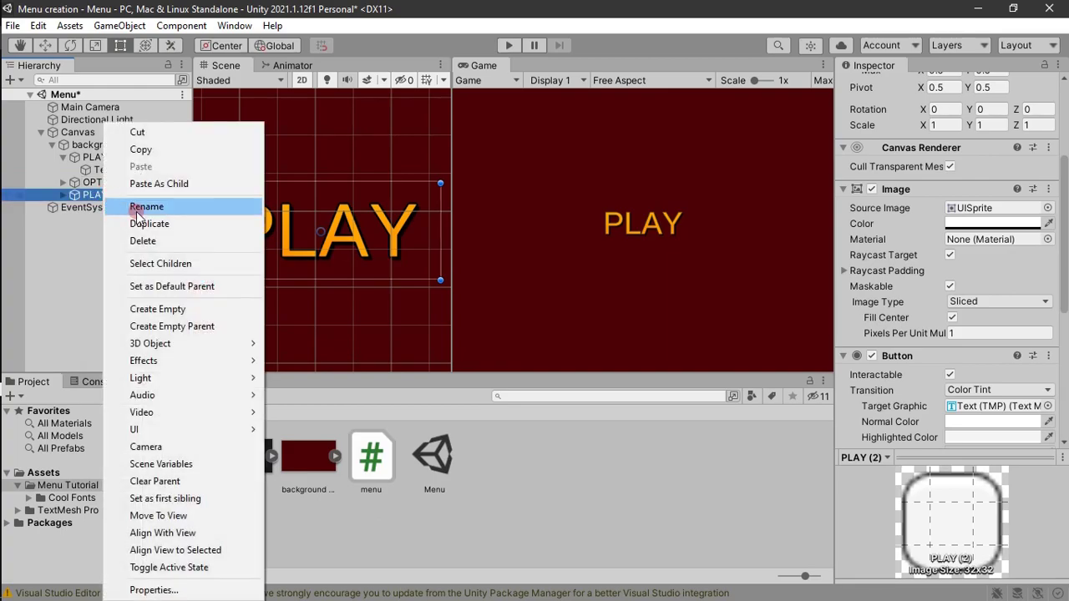
left_click(141, 207)
type("QUIT")
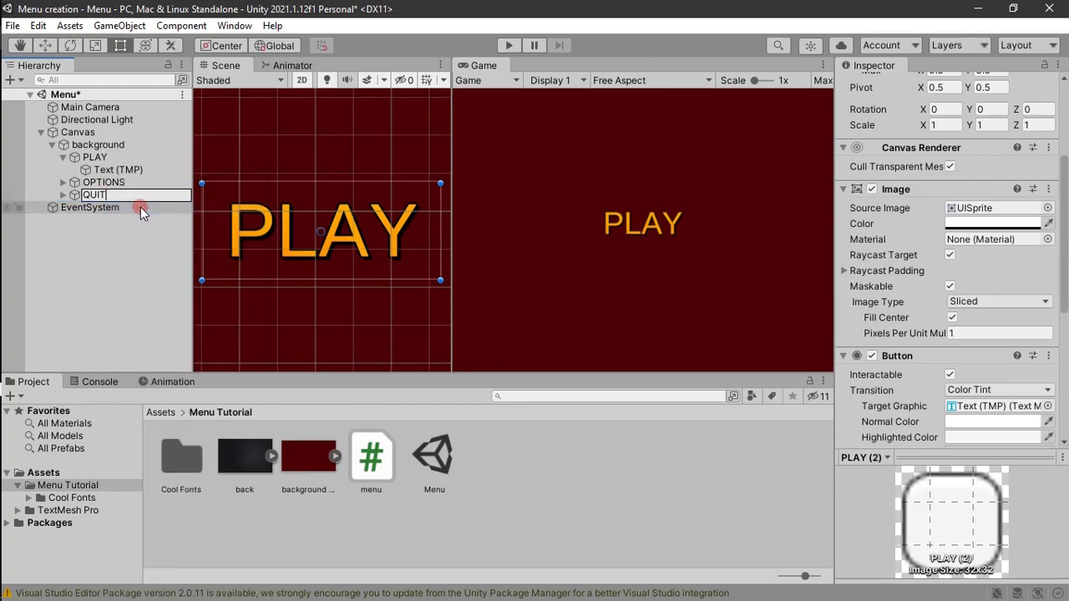
Change the displayed text of the OPTIONS button to "OPTIONS".
left_click(63, 206)
left_click(63, 195)
left_click(62, 182)
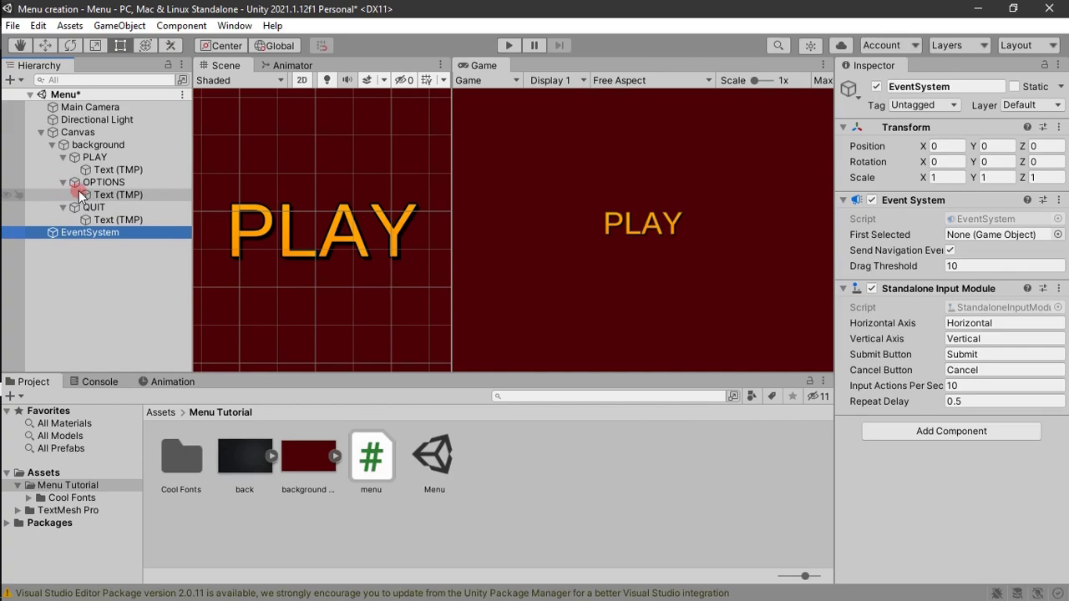
left_click(90, 195)
double_click(888, 410)
type("OPTIONS")
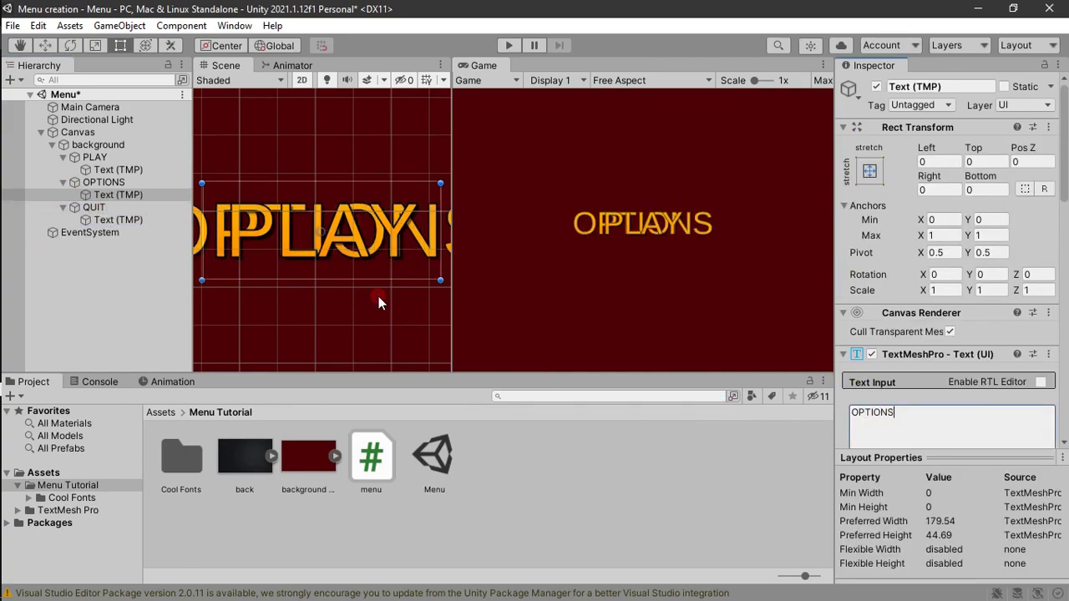
Change the displayed text of the QUIT button to "QUIT".
left_click(125, 220)
double_click(916, 414)
type("QUIT")
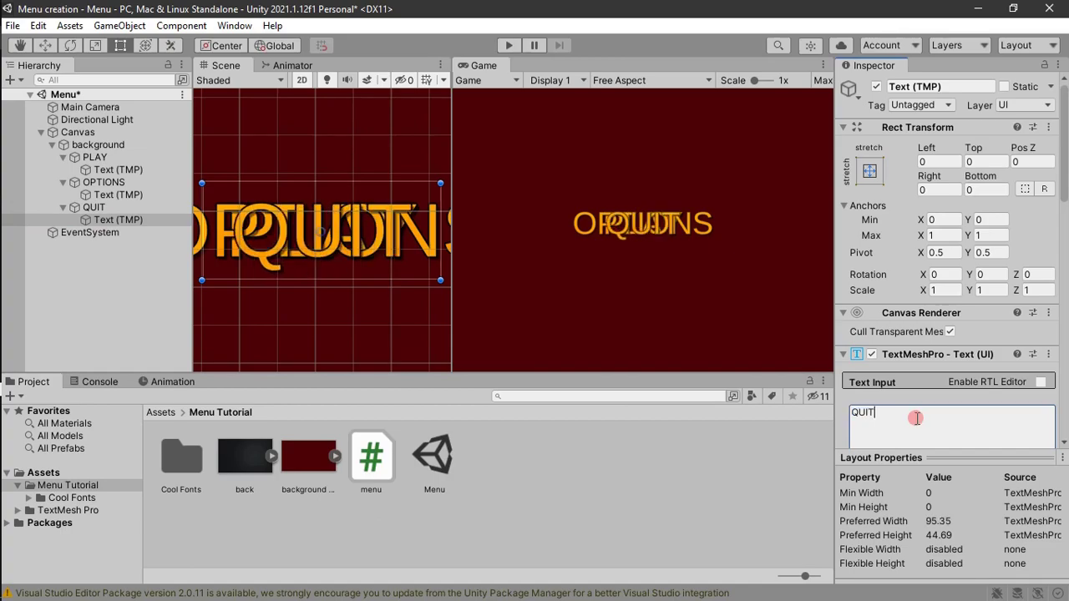
Move the PLAY button vertically so it sits above the OPTIONS and QUIT buttons.
left_click(102, 184)
left_click(99, 207)
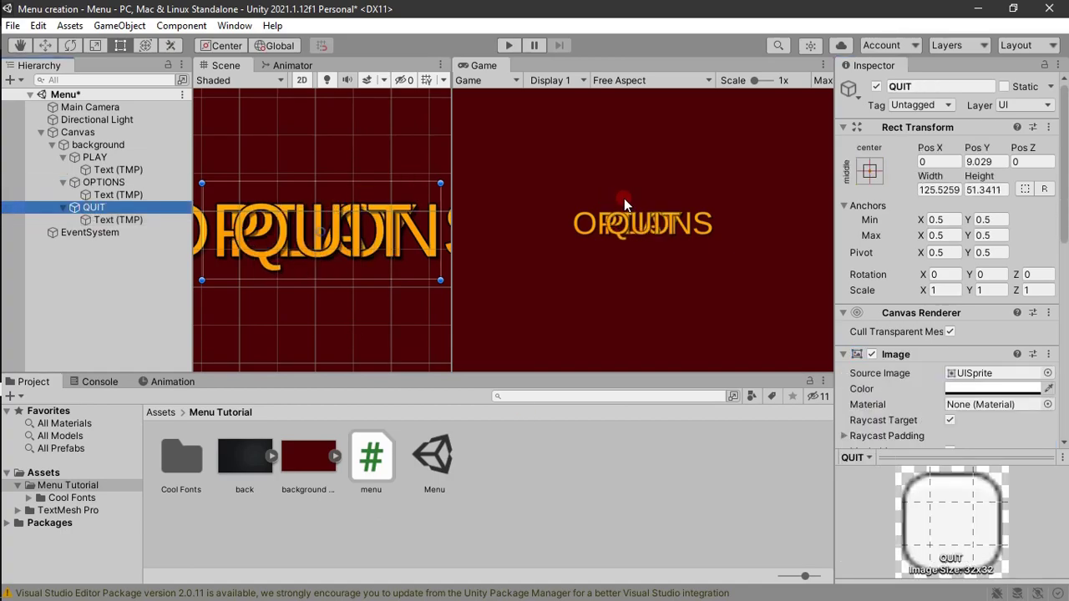
left_click(95, 157)
key("f")
left_click(63, 157)
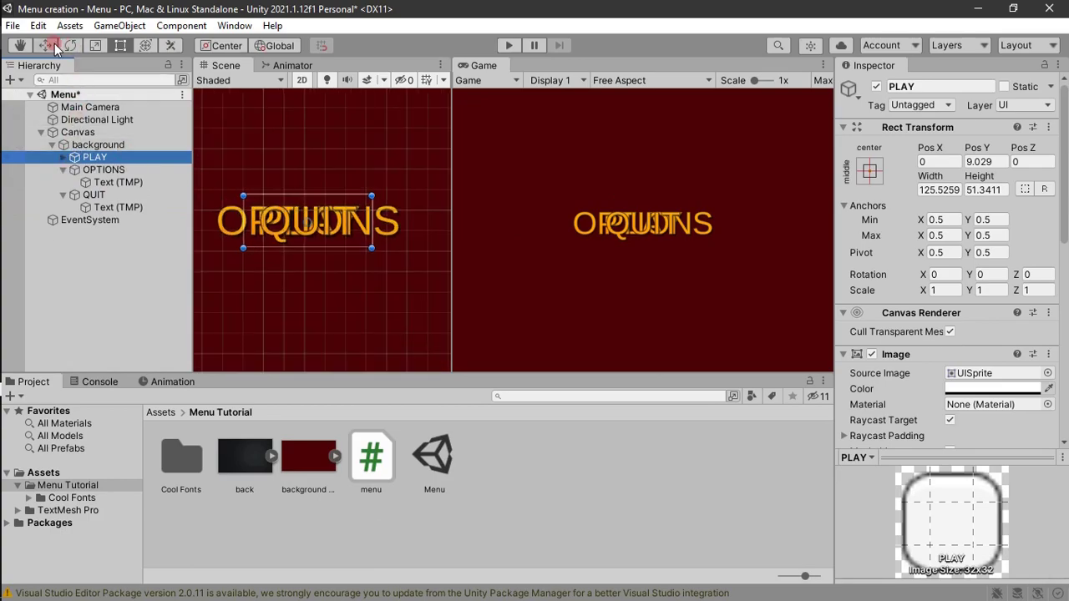
left_click(45, 45)
left_click_drag(308, 192, 310, 266)
Space the other buttons evenly below PLAY, with OPTIONS at Pos Y about -10.85 and QUIT at Pos Y about -66.
left_click(103, 170)
left_click(94, 195)
left_click(109, 169)
left_click_drag(305, 211, 307, 212)
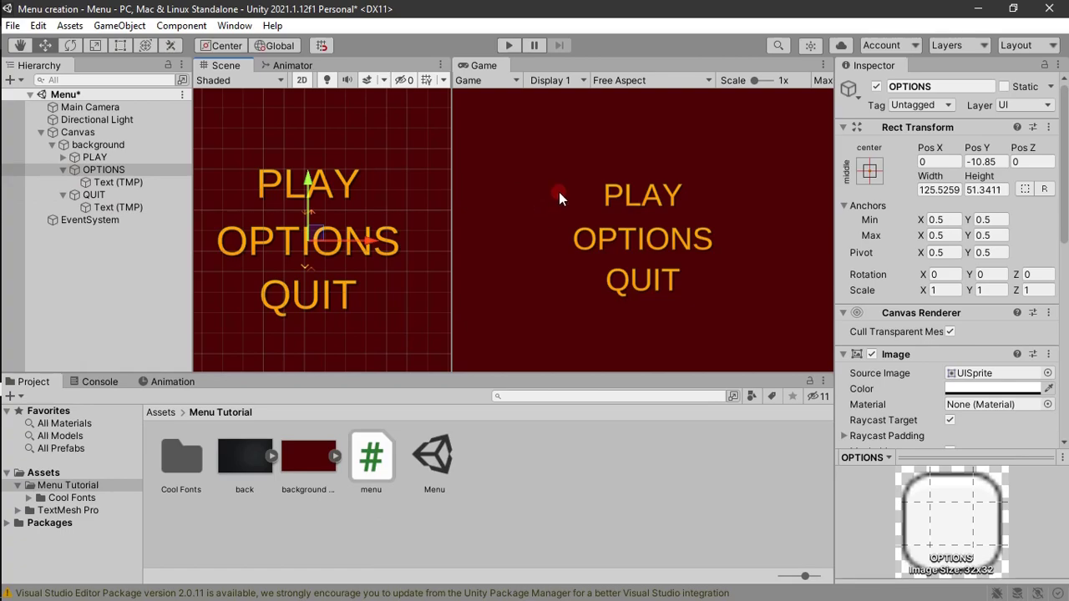
left_click(94, 194)
left_click_drag(307, 242, 307, 248)
left_click(310, 246)
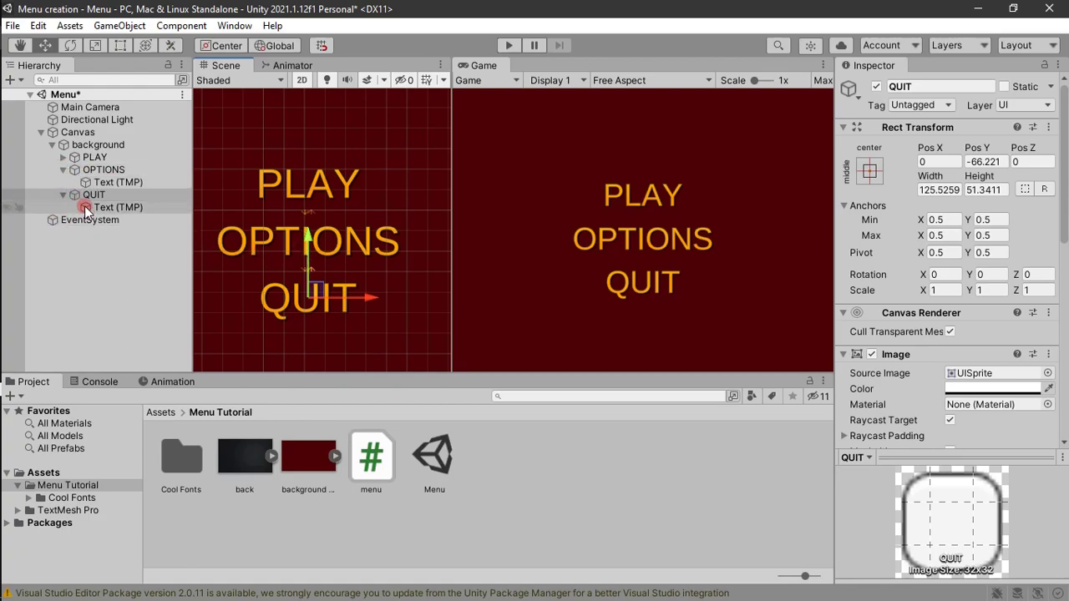
Create two empty child objects inside the background.
left_click(63, 195)
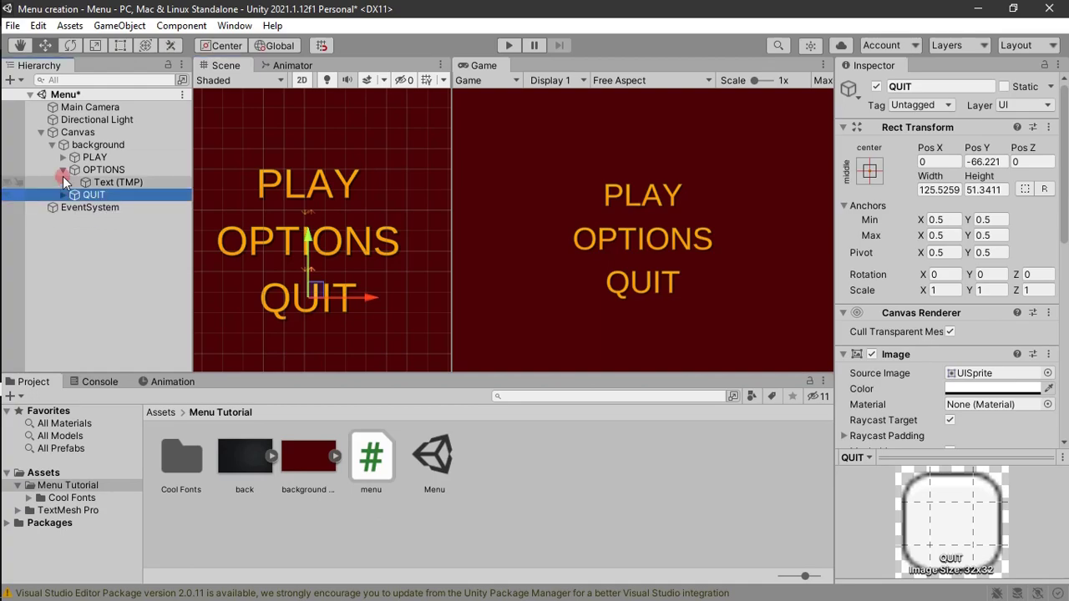
left_click(62, 181)
left_click(63, 157)
right_click(64, 145)
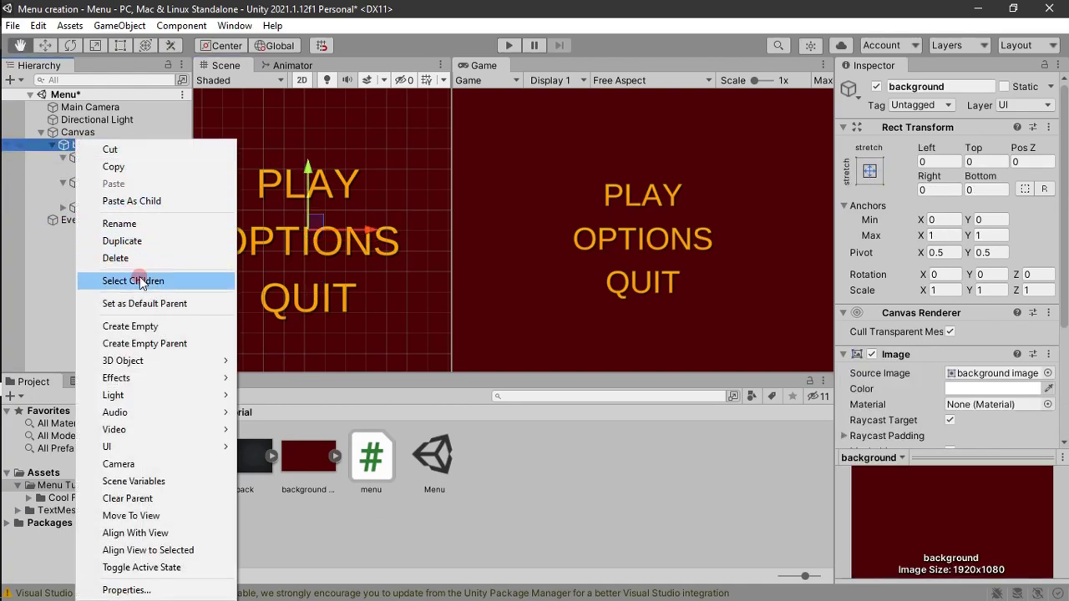
left_click(142, 327)
right_click(90, 147)
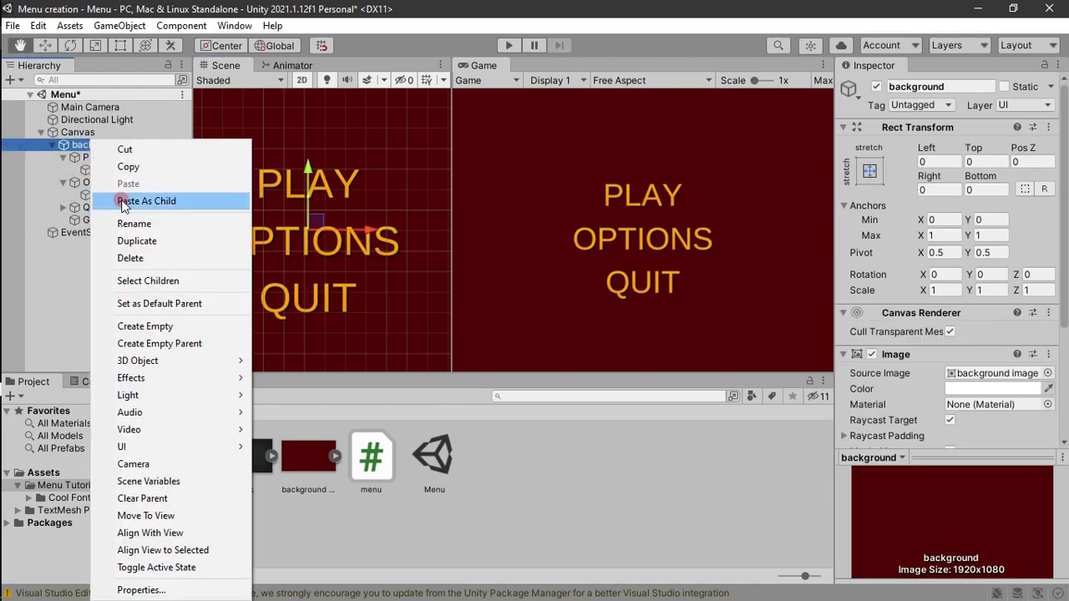
left_click(142, 326)
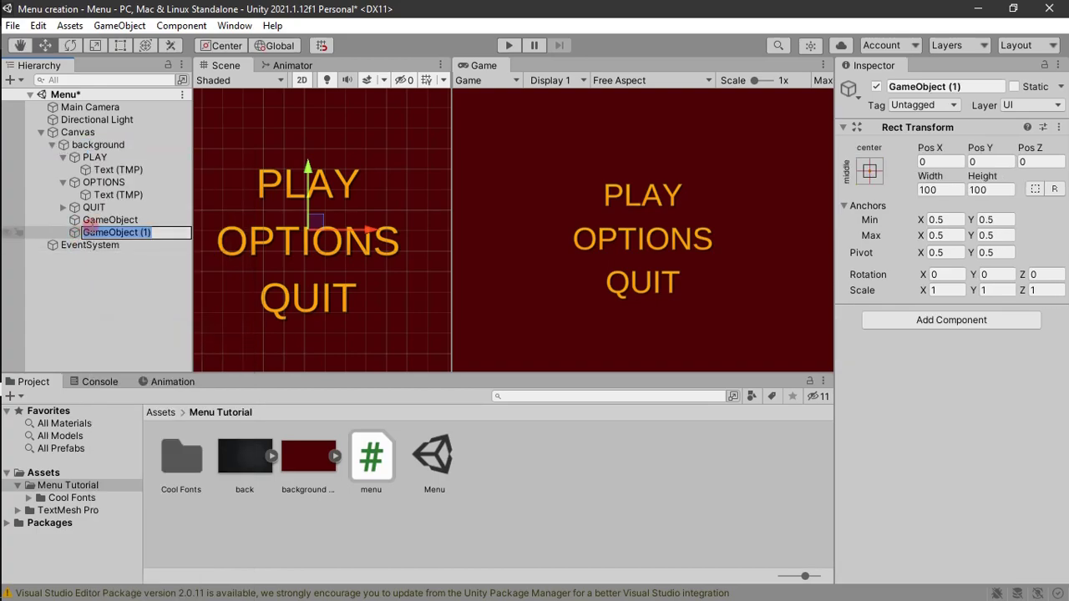
Rename the first empty object to MAIN MENU and the second to OPTIONS MENU.
left_click(100, 219)
right_click(109, 220)
left_click(178, 189)
type("MAIN MENU")
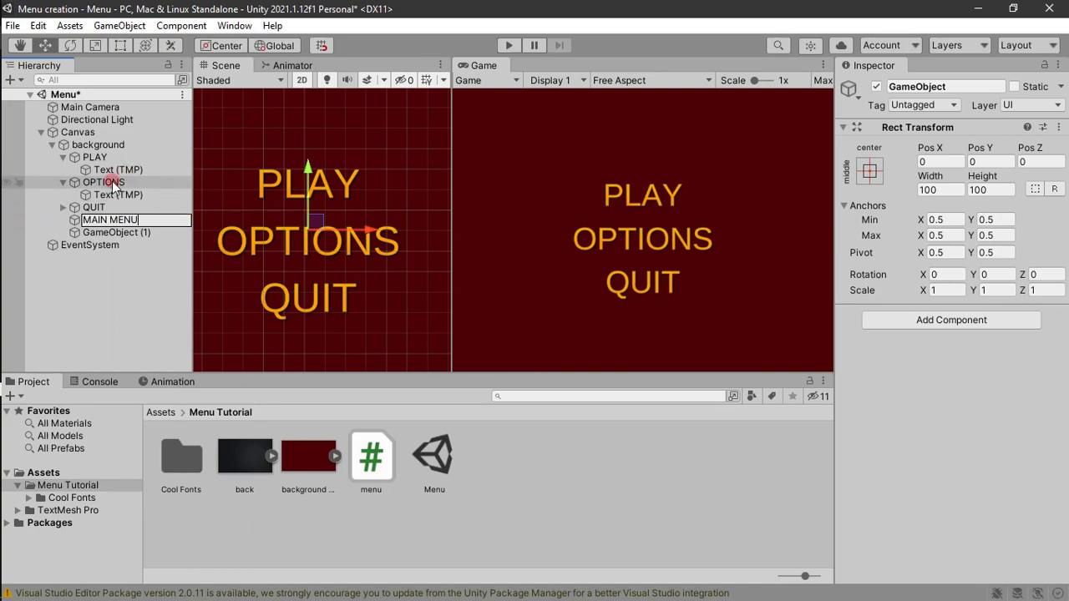
key("Return")
left_click(96, 232)
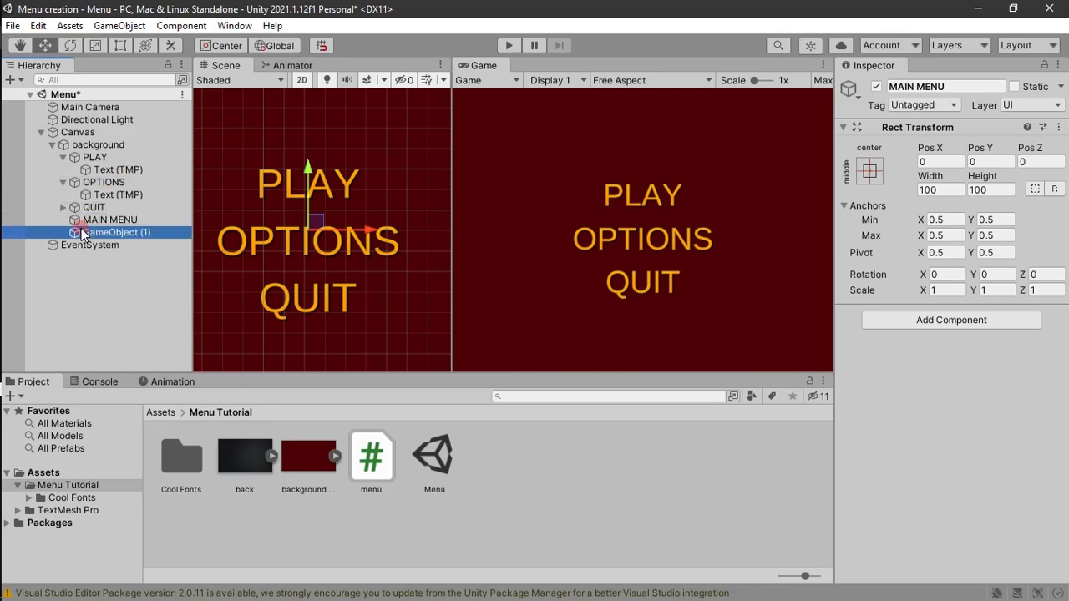
right_click(96, 232)
left_click(142, 207)
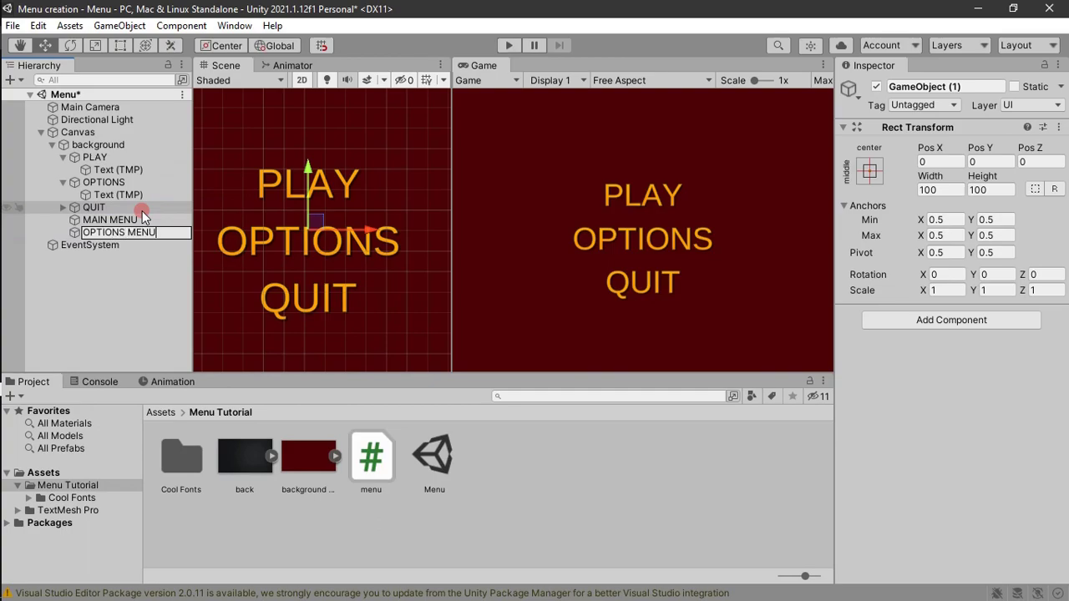
key("Return")
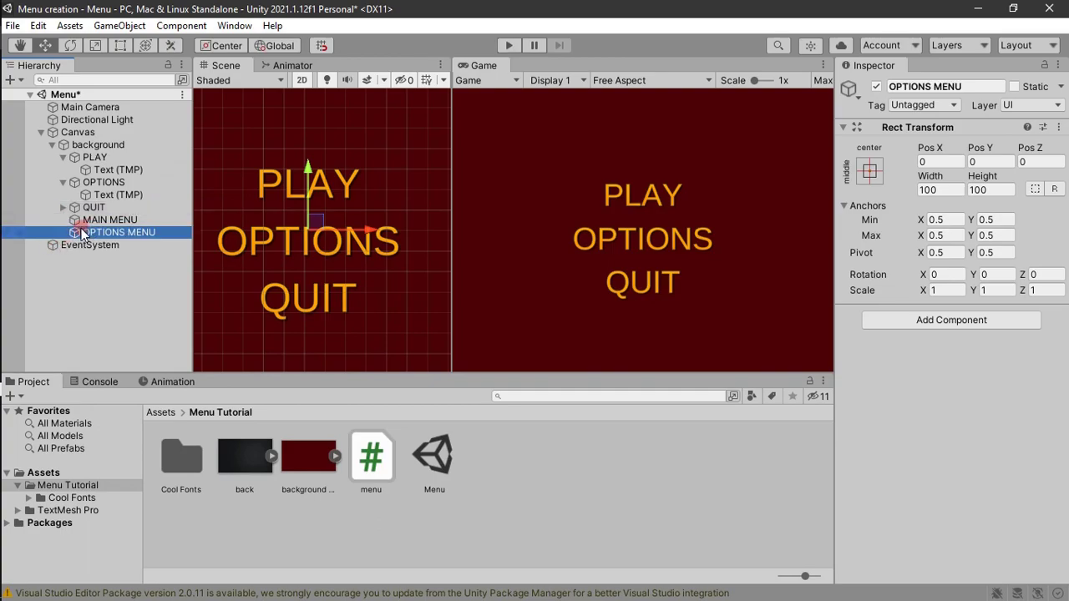
Parent the PLAY, OPTIONS and QUIT buttons to the MAIN MENU object.
left_click(63, 182)
left_click(63, 157)
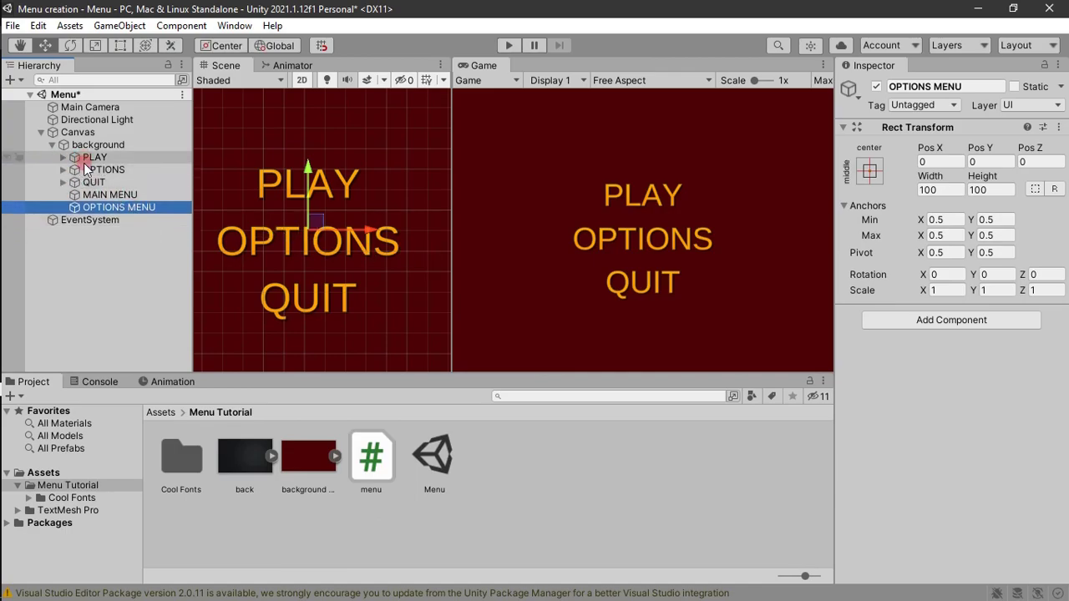
left_click(86, 159, "shift")
left_click(89, 195, "ctrl")
left_click(90, 207, "ctrl")
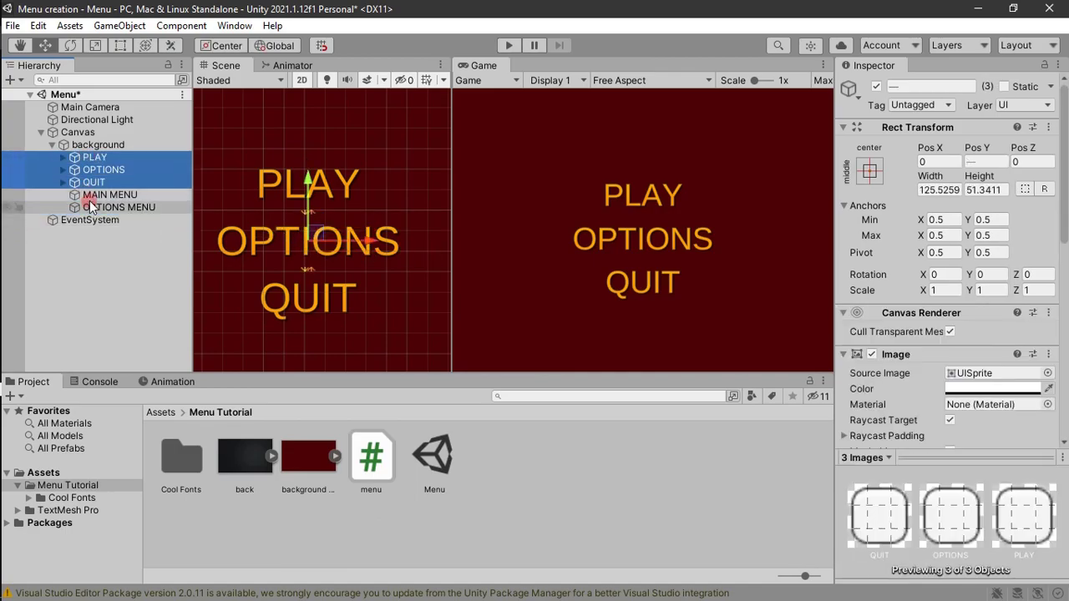
left_click_drag(92, 183, 90, 196)
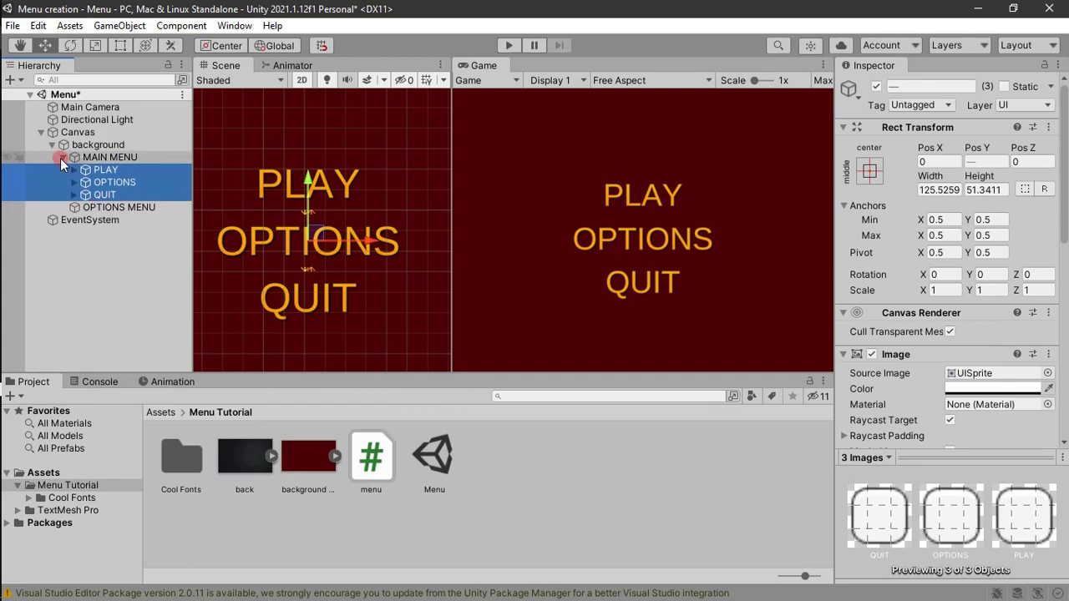
left_click(61, 158)
Toggle the MAIN MENU object off and back on to check that it controls its buttons' visibility.
left_click(86, 158)
left_click(875, 87)
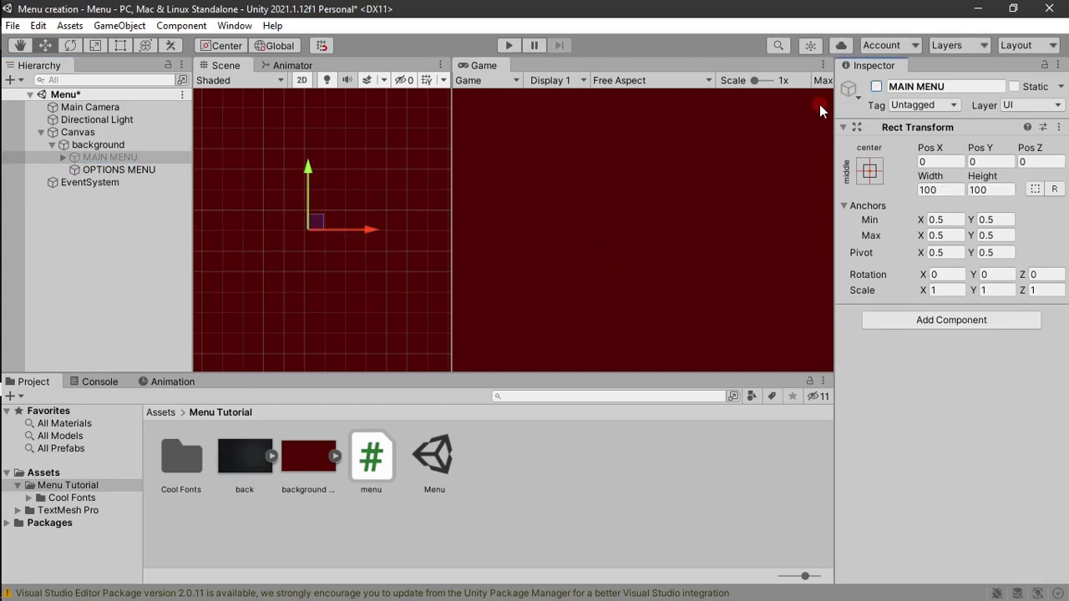
left_click(876, 87)
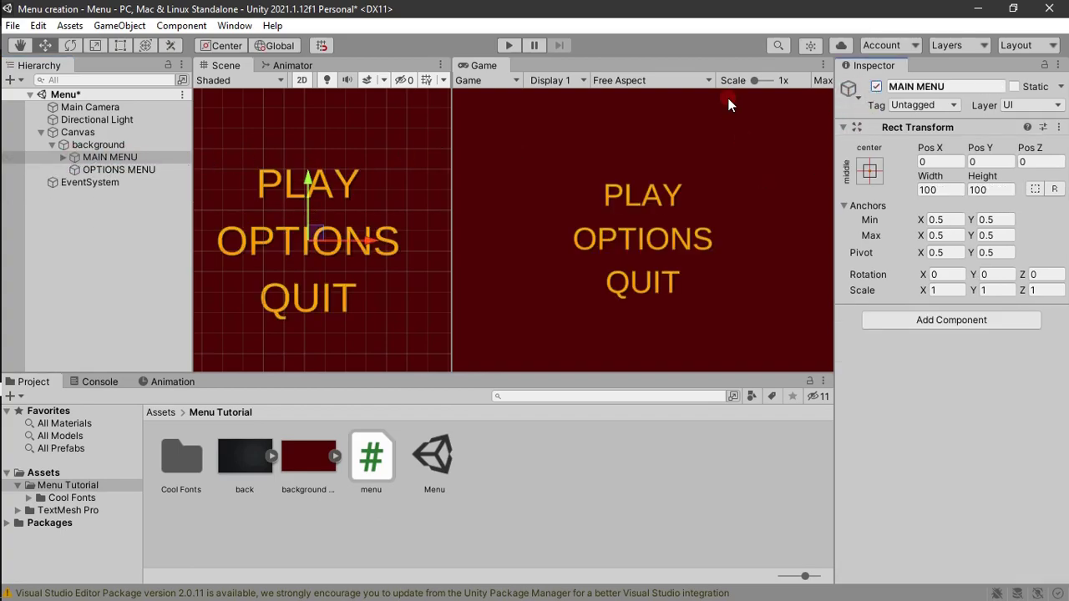
Copy the OPTIONS and QUIT buttons from MAIN MENU into the OPTIONS MENU object.
left_click(80, 169)
left_click(63, 157)
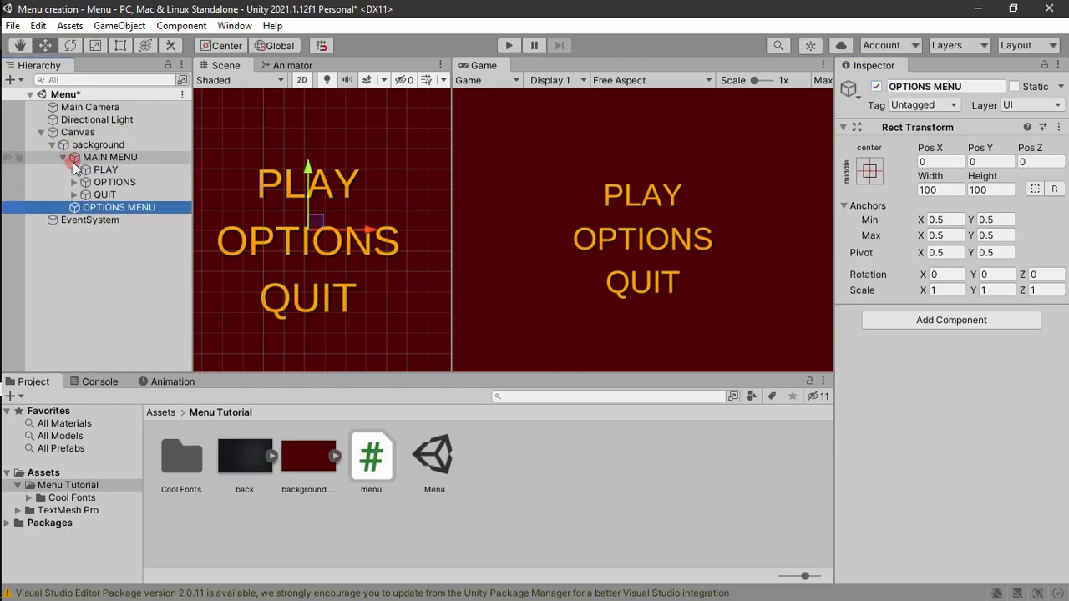
left_click(90, 170)
left_click(102, 182)
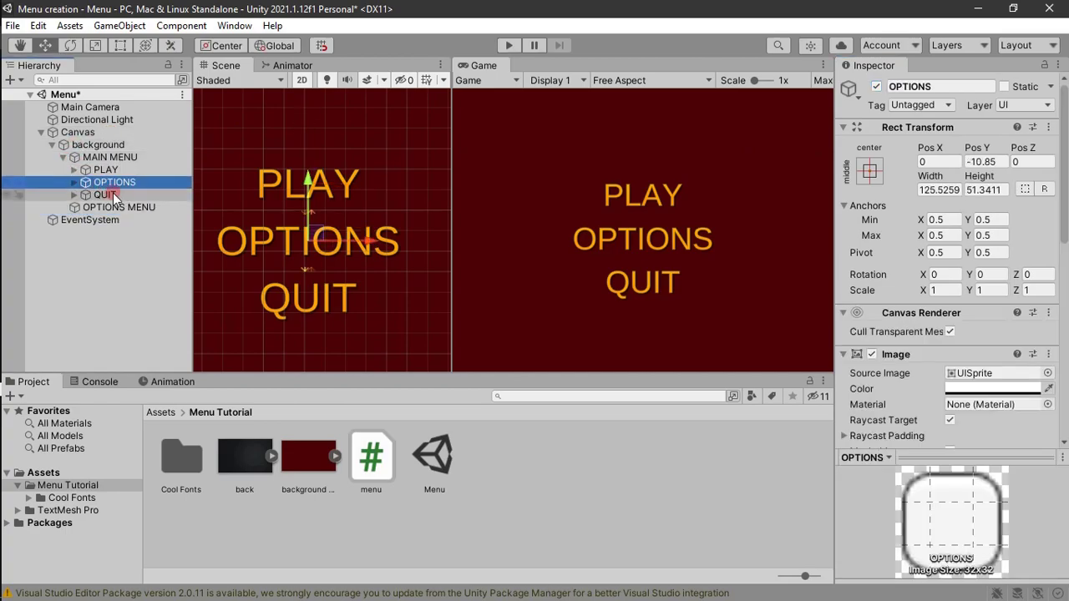
left_click(109, 207)
mouse_move(109, 207)
left_mouse_down()
mouse_move(102, 226)
mouse_move(93, 209)
left_mouse_up()
left_click(105, 194)
left_click(104, 207)
left_click(101, 220)
left_click(93, 232, "shift")
left_click(63, 207)
left_click(64, 158)
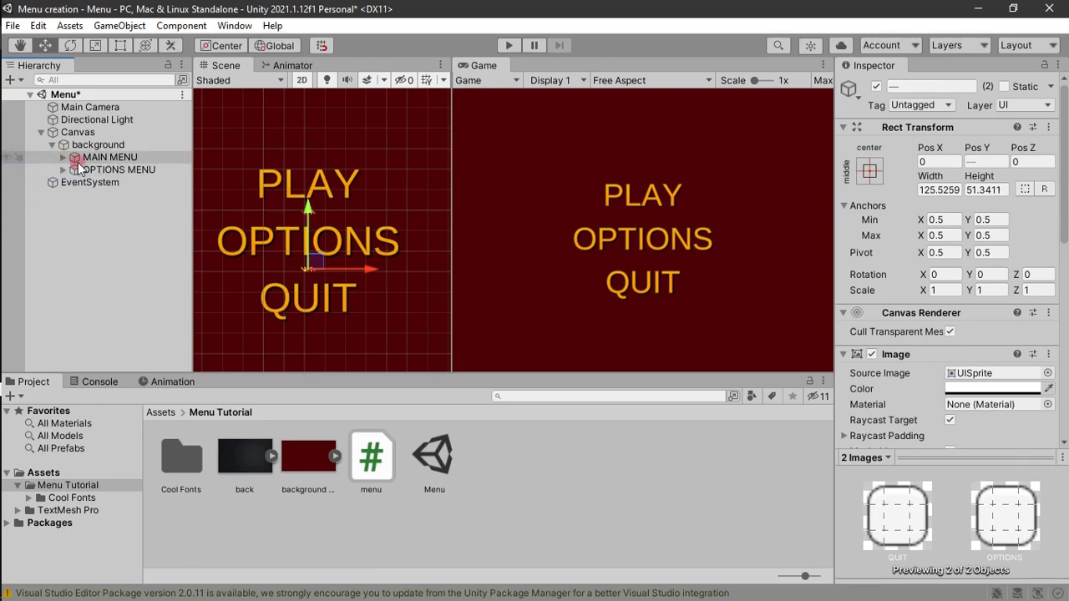
Deactivate the MAIN MENU object.
left_click(182, 160)
left_click(876, 86)
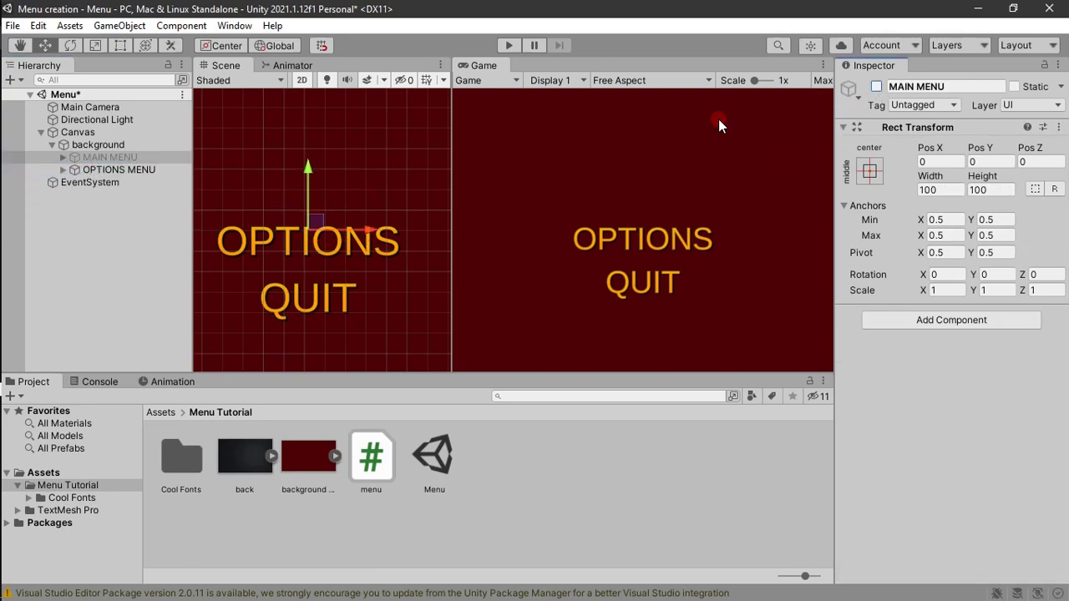
Move the copied OPTIONS button's text directly under OPTIONS MENU and delete the emptied OPTIONS button.
left_click(72, 170)
left_click(63, 169)
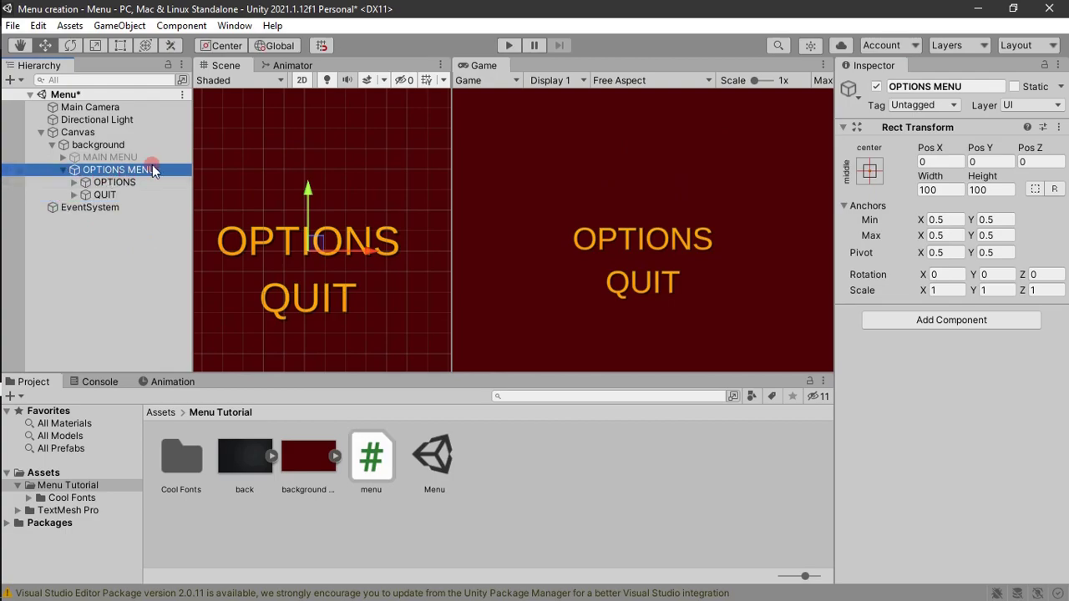
left_click(73, 182)
left_click_drag(95, 193, 92, 176)
left_click(96, 193)
key("Delete")
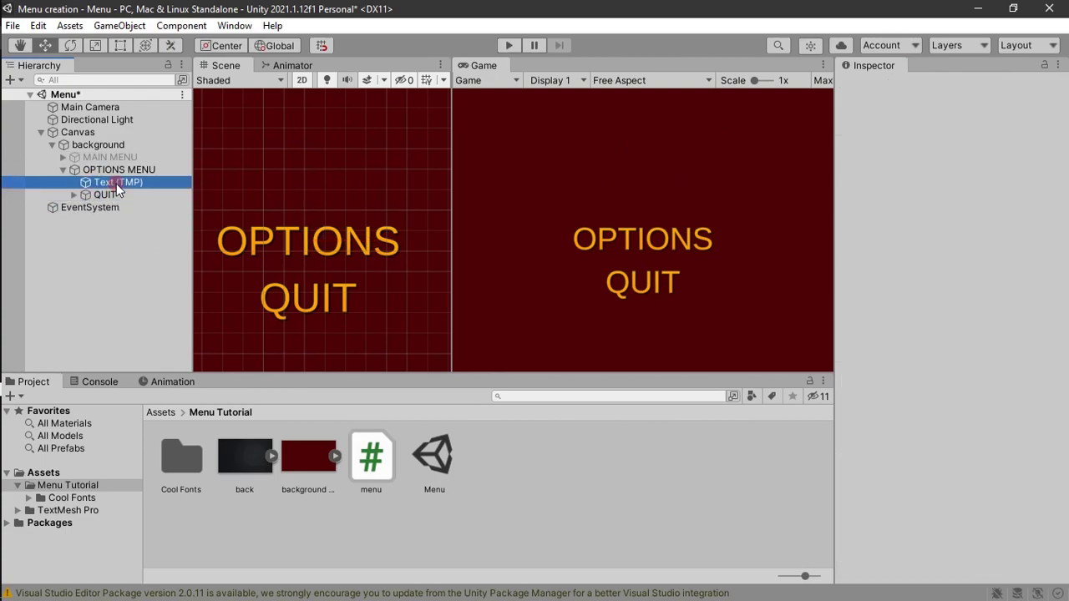
Move the OPTIONS title text upward in the OPTIONS MENU to leave space above the QUIT button.
left_click(116, 183)
scroll(294, 199, "down", 2)
left_click_drag(302, 180, 236, 156)
Set the scale of the QUIT button in OPTIONS MENU to 0.7 on X, Y and Z.
left_click(104, 194)
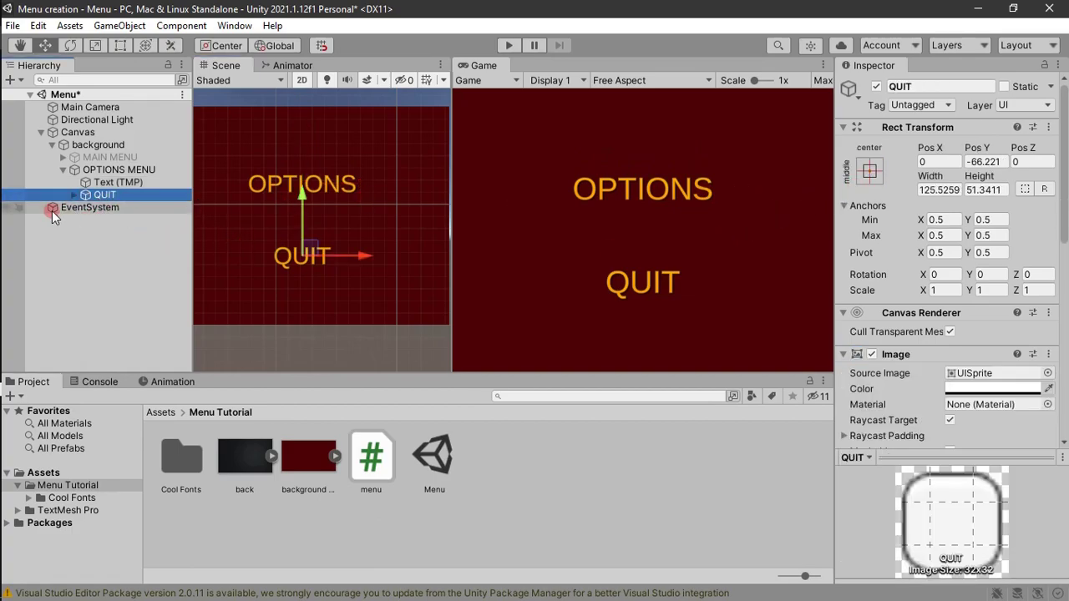
left_click(120, 45)
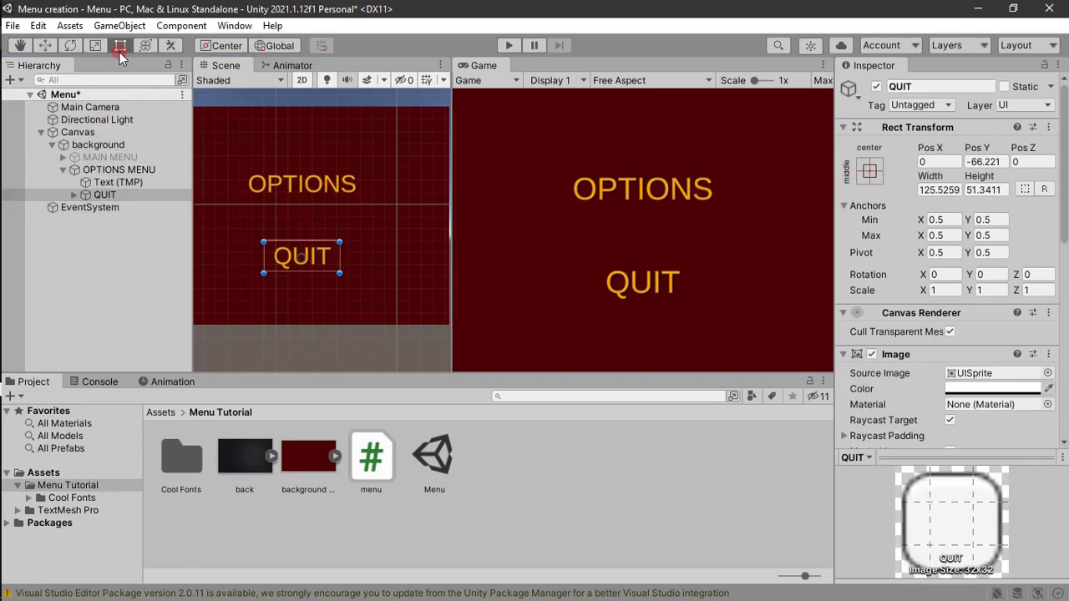
left_click(105, 195)
left_click(944, 289)
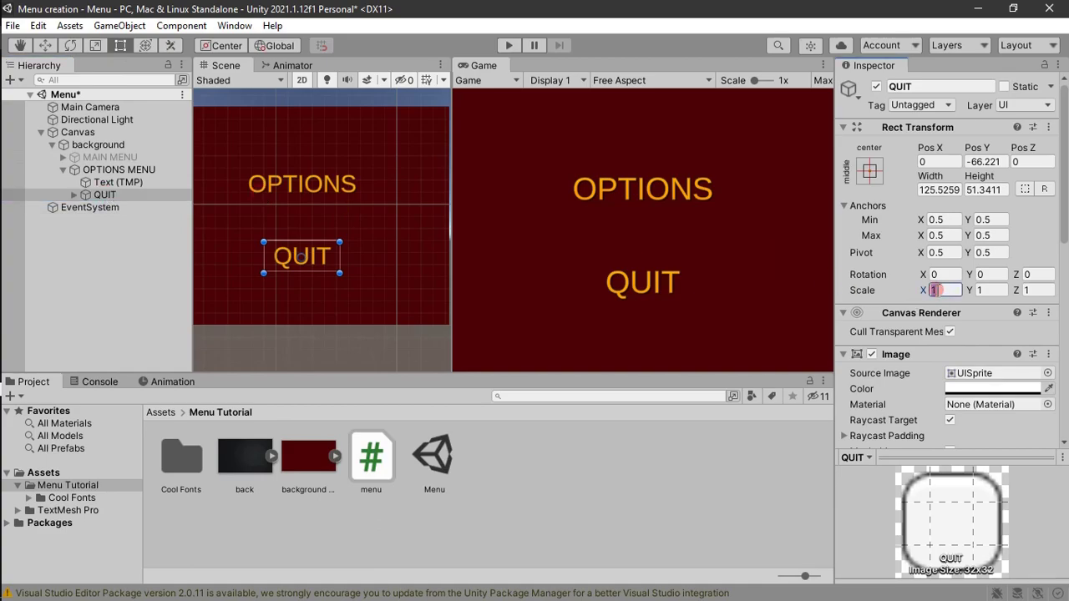
type("0.7")
left_click(987, 290)
type("0.7")
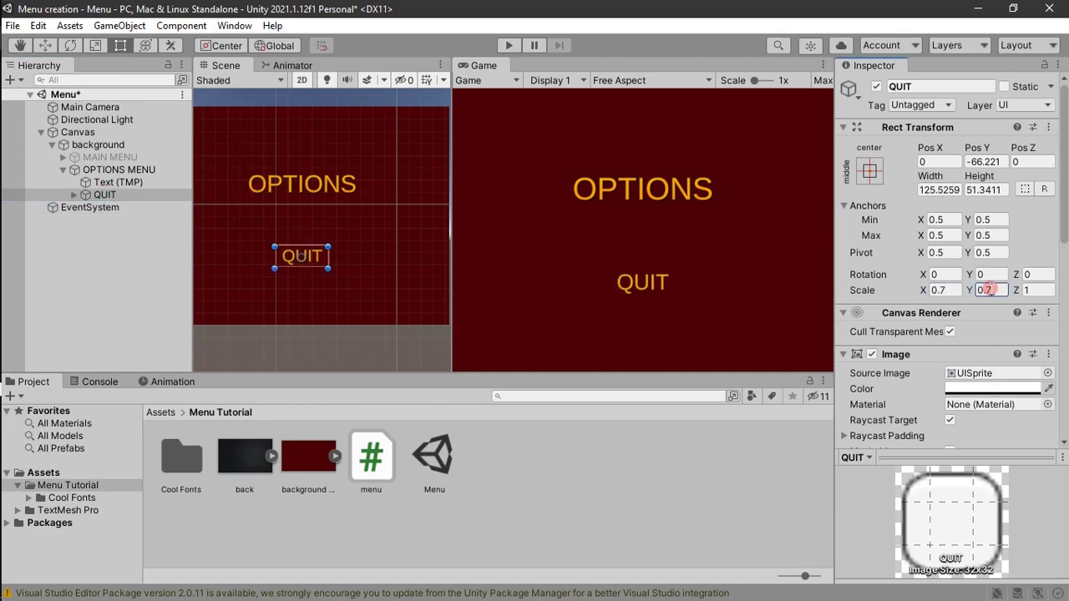
left_click(1047, 290)
type("0.7")
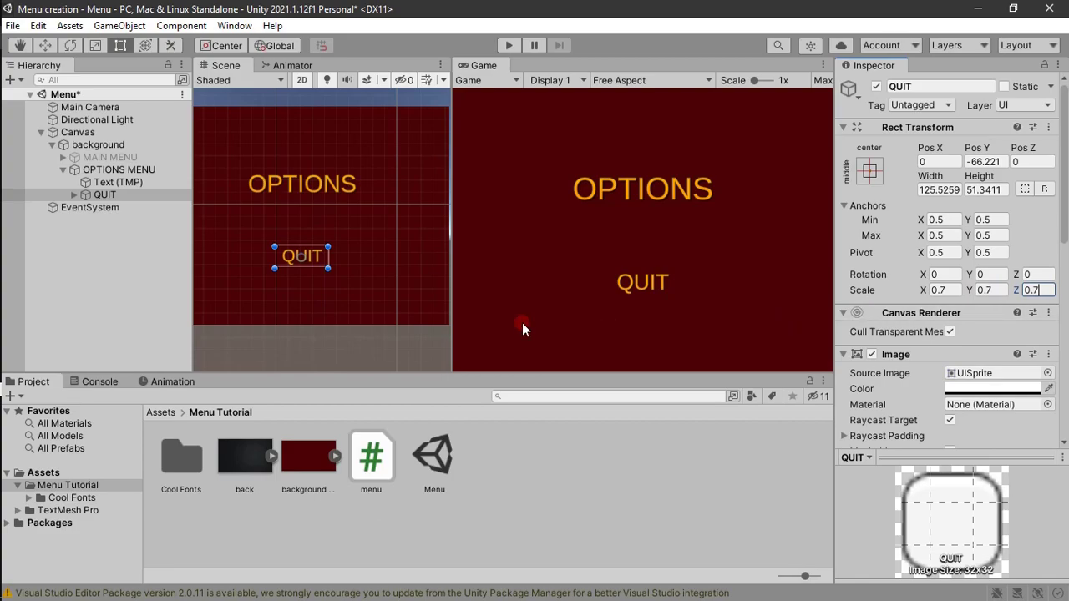
Rename the QUIT button in OPTIONS MENU to BACK.
left_click(73, 196)
right_click(80, 197)
left_click(138, 205)
type("BACK")
left_click(86, 191)
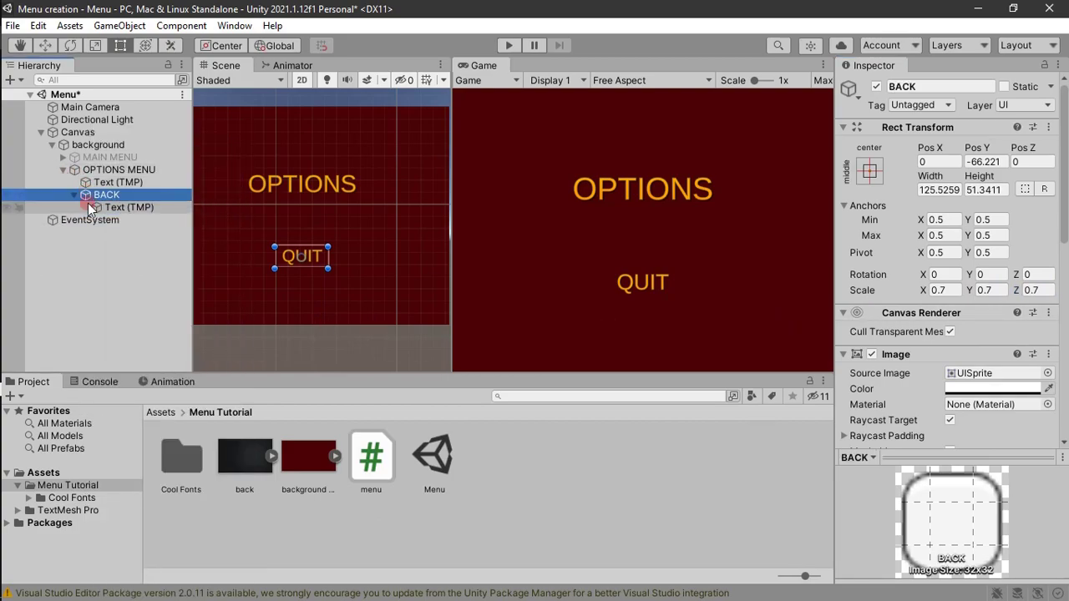
Change the displayed text of the BACK button to "back".
left_click(95, 207)
right_click(96, 209)
left_click(877, 412)
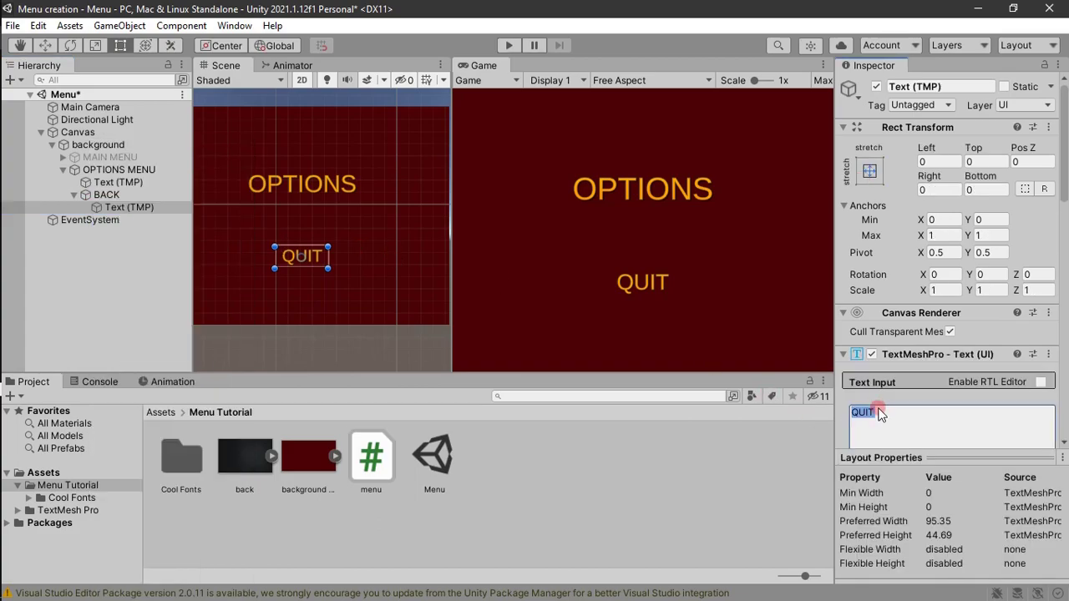
type("back")
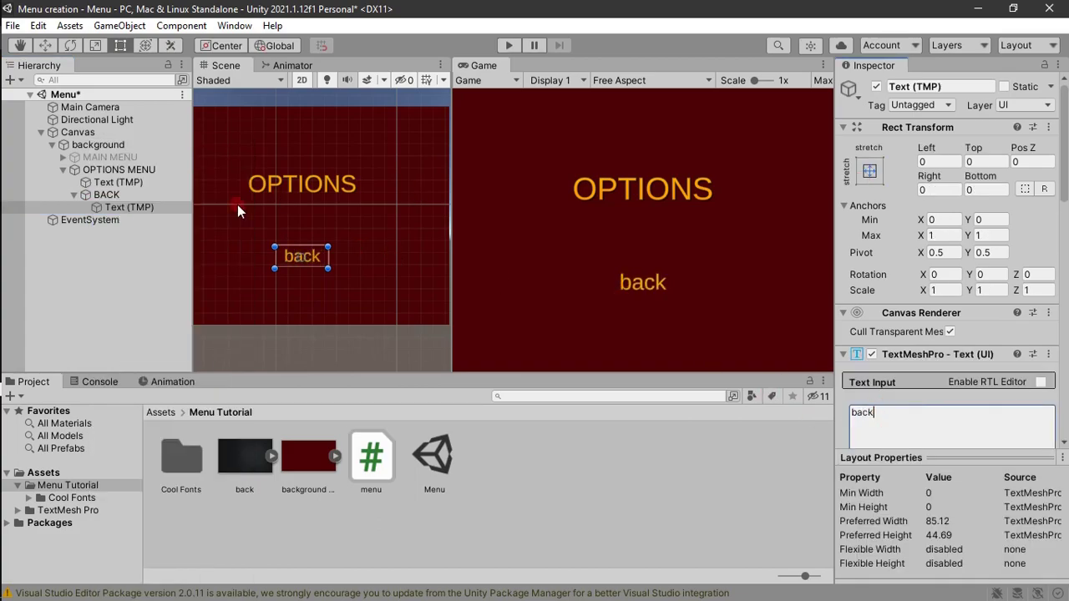
Move the BACK button down to Pos Y about -87.
left_click(106, 195)
left_click(74, 195)
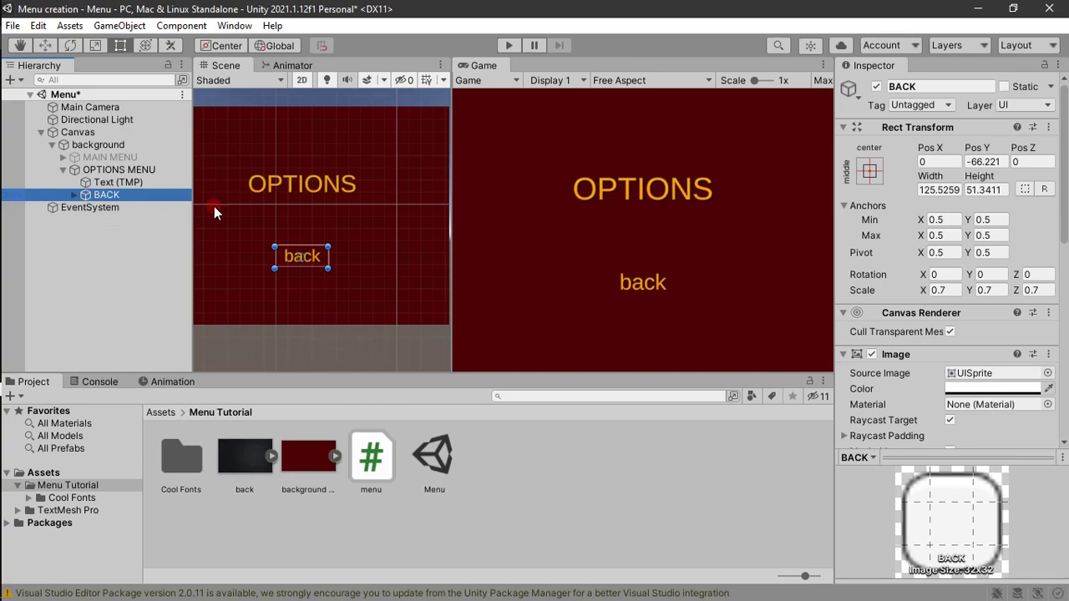
left_click(48, 46)
left_click_drag(300, 217, 300, 229)
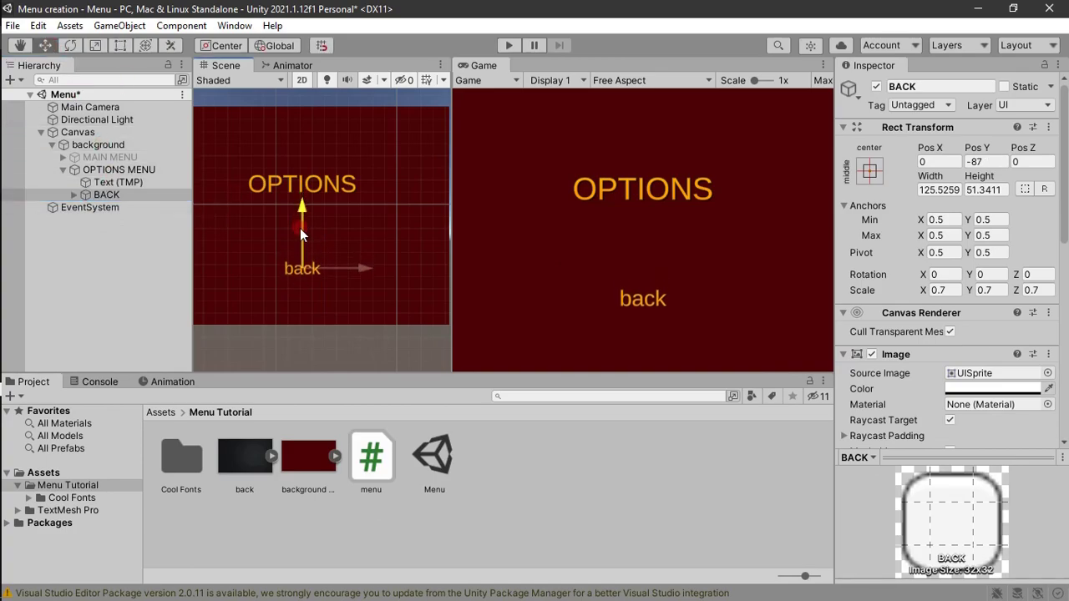
Deactivate the OPTIONS MENU object.
left_click(107, 169)
left_click(63, 169)
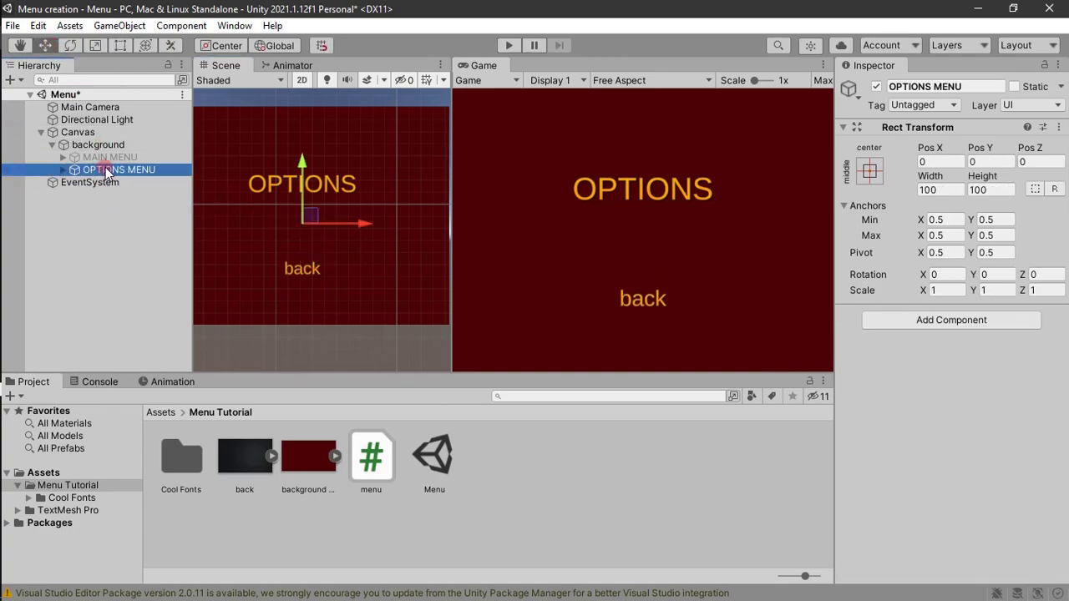
left_click(876, 86)
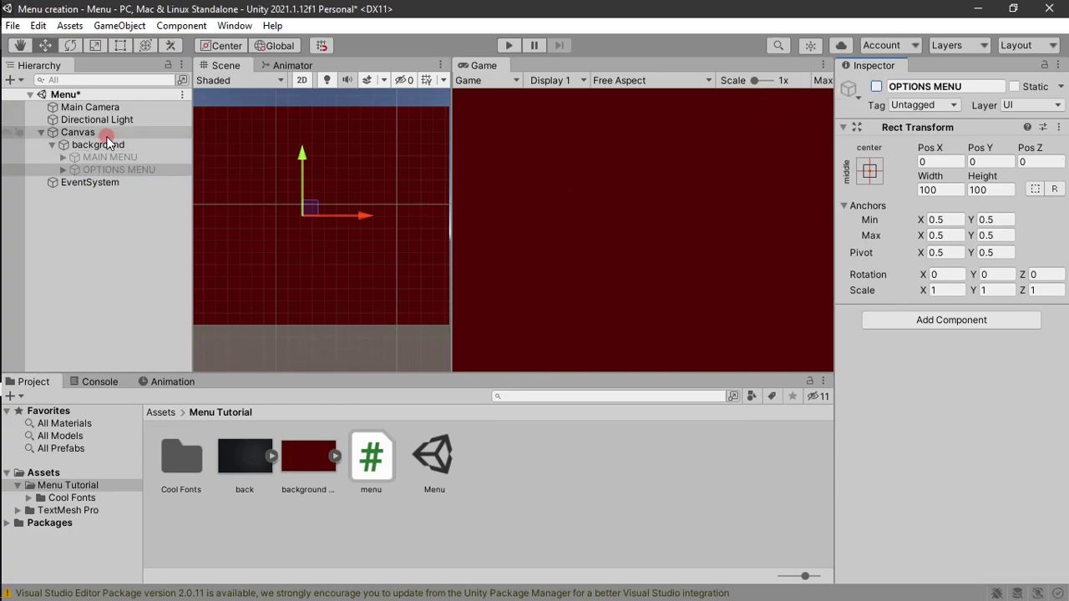
Activate the MAIN MENU object.
left_click(138, 147)
left_click(179, 158)
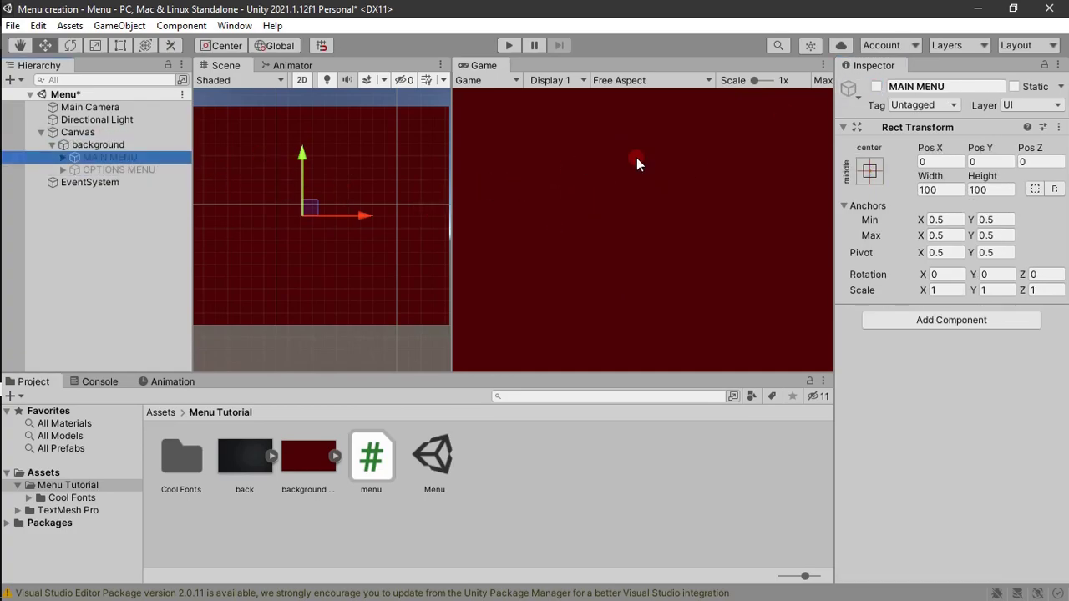
left_click(876, 87)
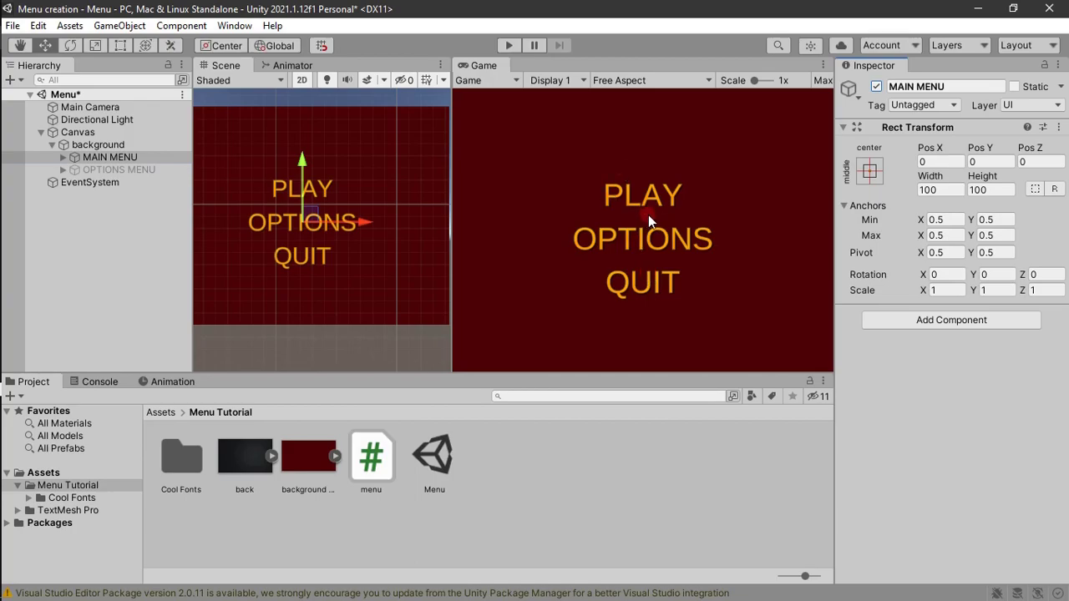
Switch the OPTIONS MENU object on briefly and deactivate it again.
left_click(157, 170)
left_click(139, 160)
left_click(148, 171)
left_click(875, 87)
left_click(876, 87)
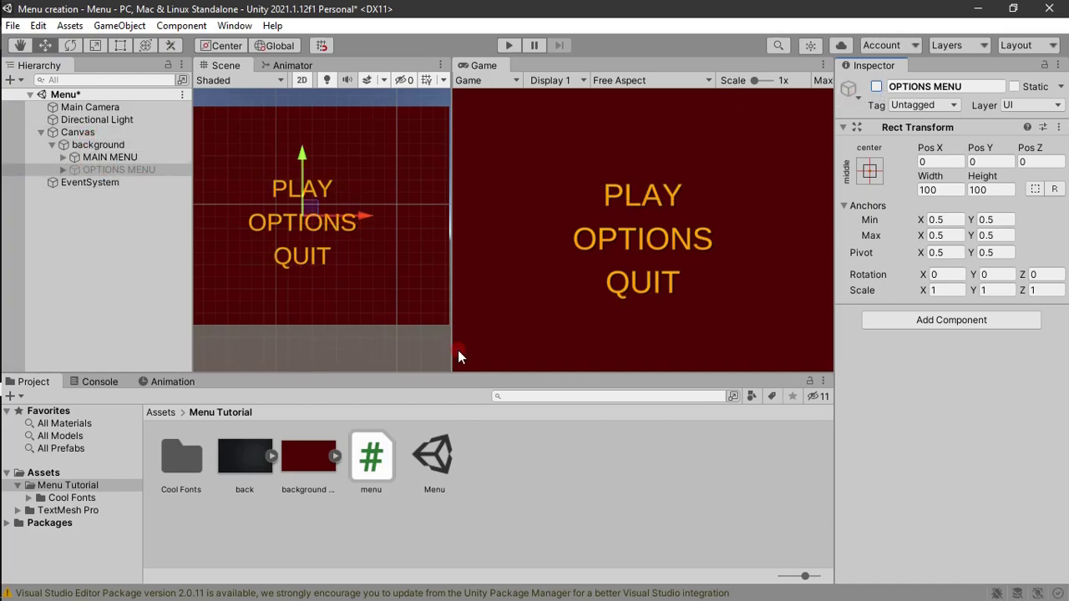
Create a new scene named Game in the Menu Tutorial folder.
right_click(472, 508)
right_click(453, 545)
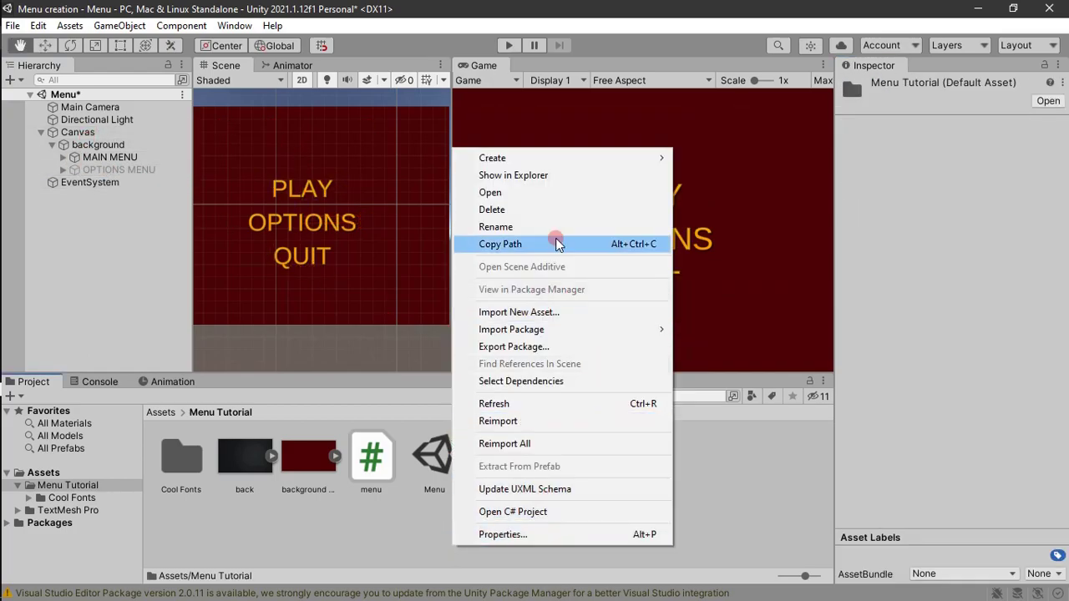
mouse_move(625, 157)
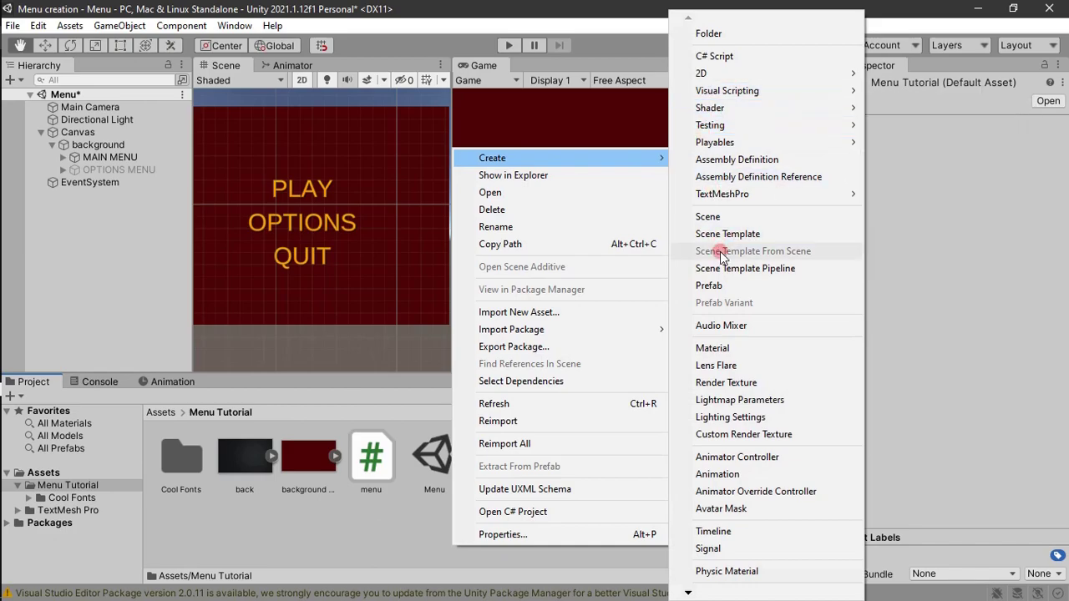
left_click(706, 214)
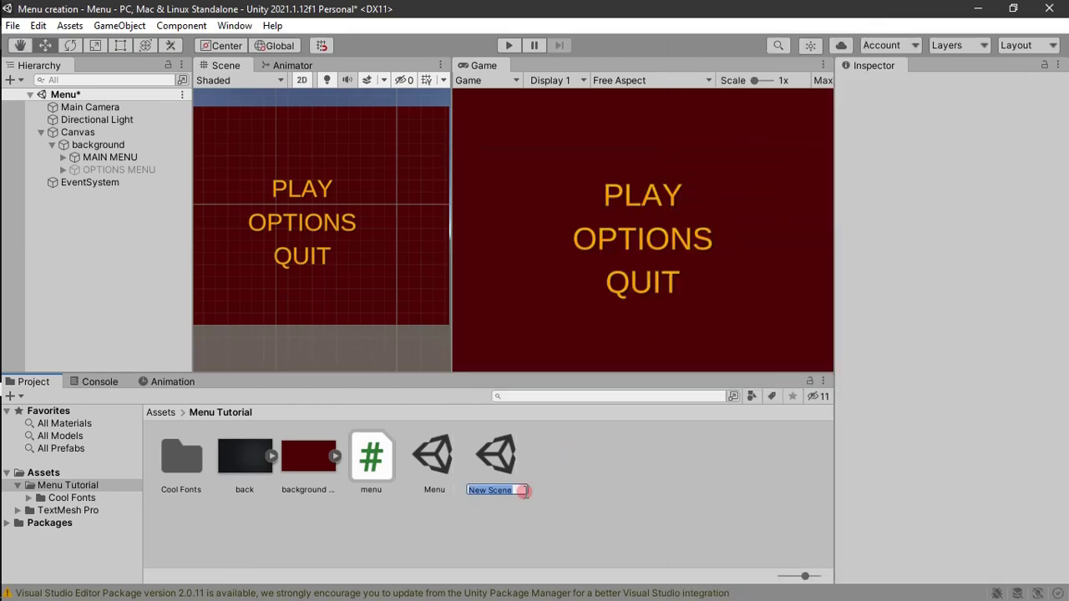
key("Return")
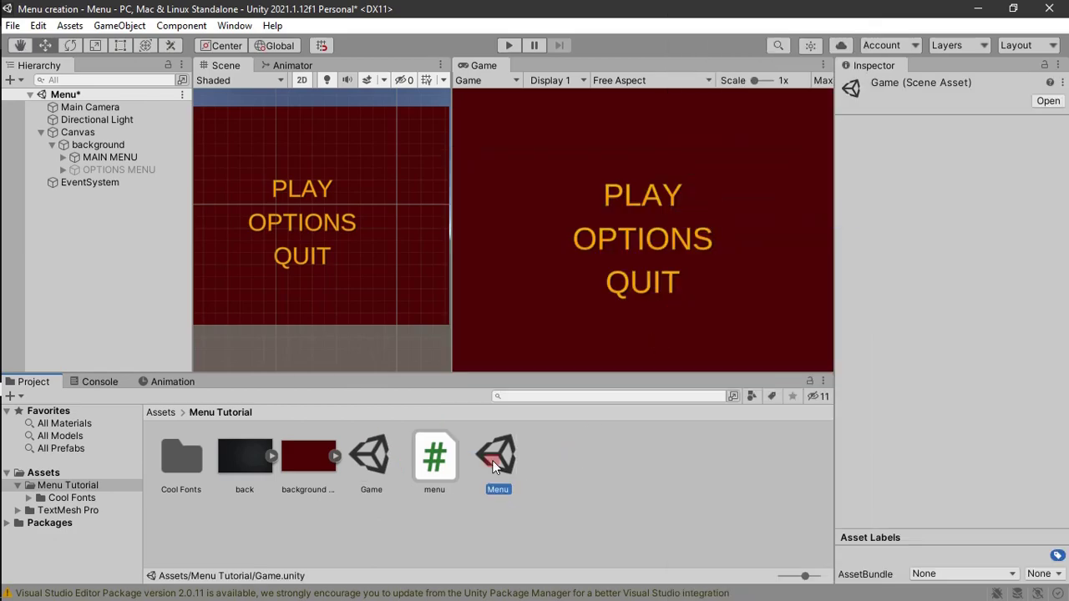
Open the Game scene, saving the changes made to the Menu scene.
left_click(373, 455)
left_click(51, 146)
left_click(66, 145)
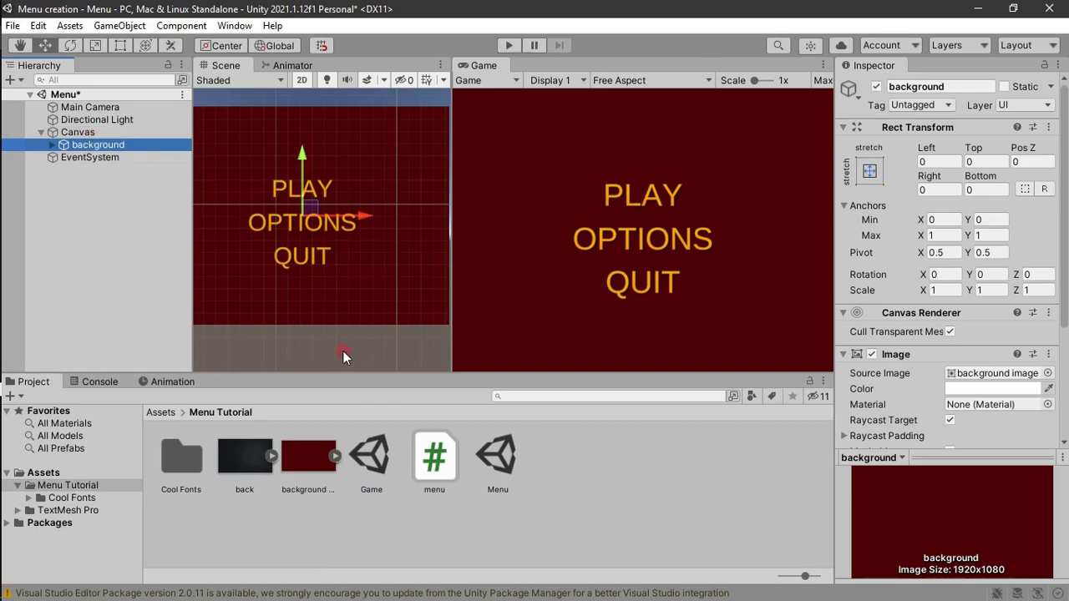
double_click(381, 476)
left_click(509, 340)
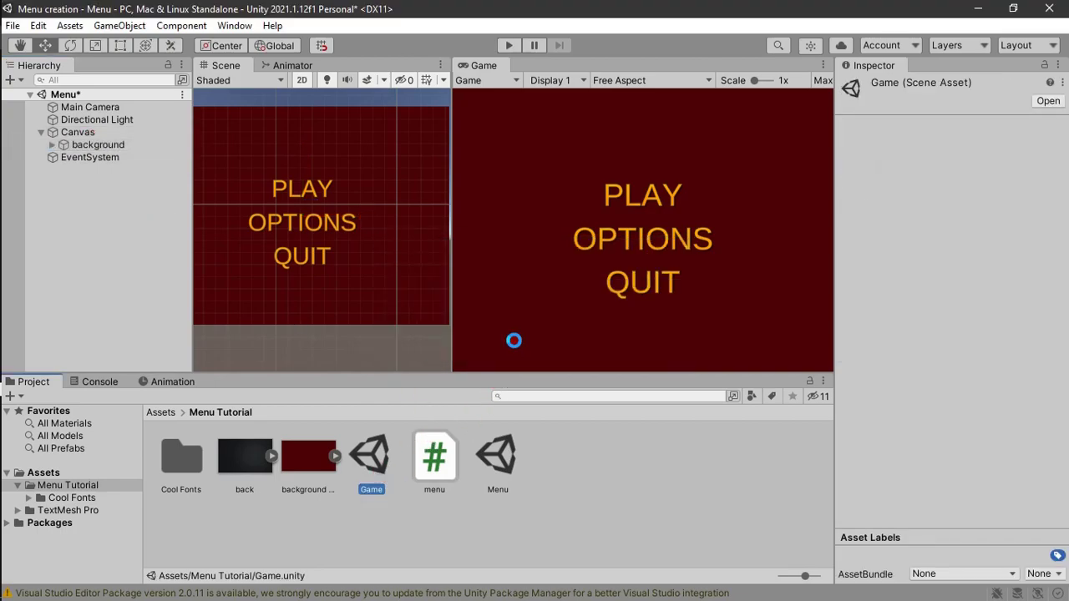
Copy the Canvas and EventSystem objects from the Menu scene and paste them into the Game scene.
right_click(100, 141)
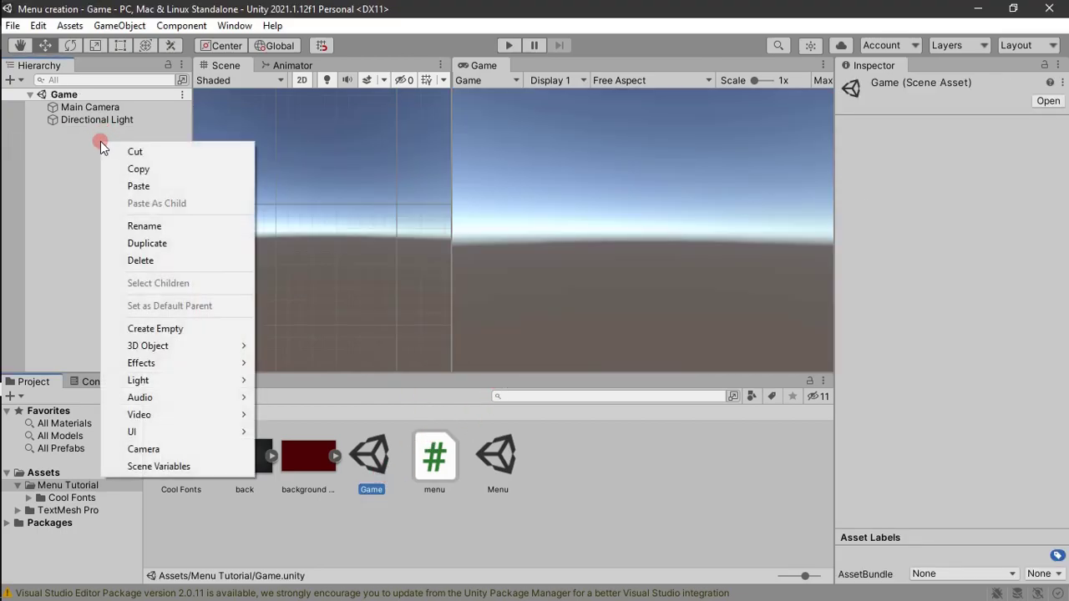
double_click(477, 474)
left_click(76, 132)
left_click(59, 145, "shift")
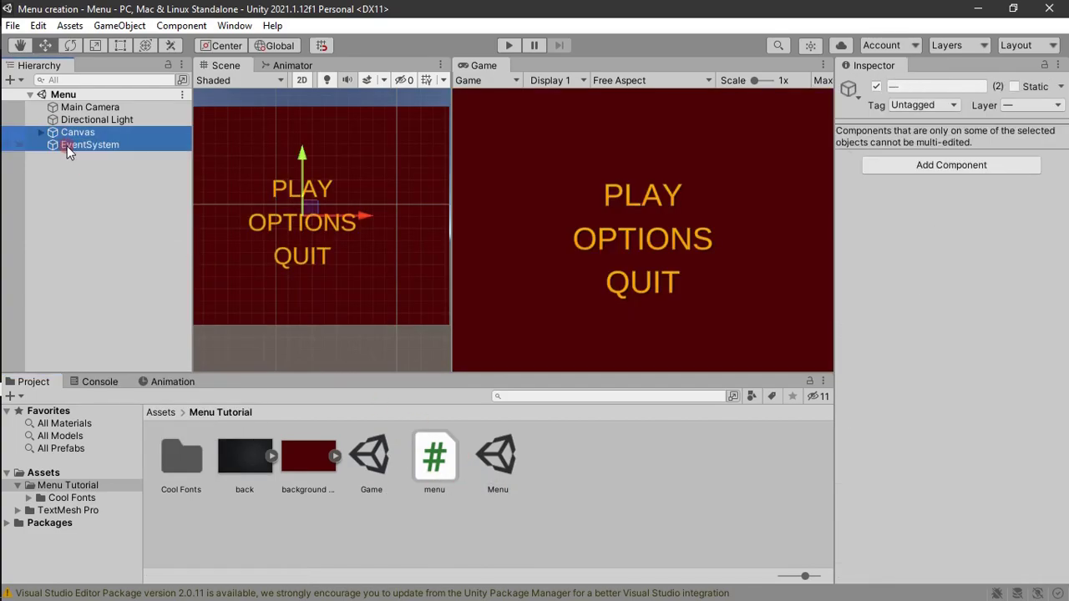
double_click(395, 473)
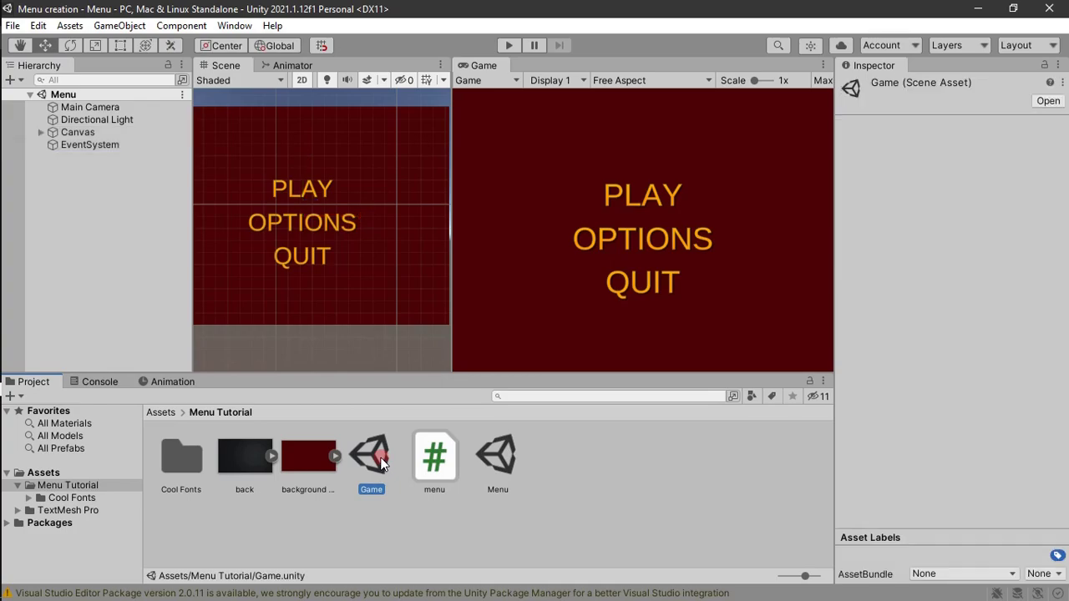
right_click(97, 197)
left_click(134, 239)
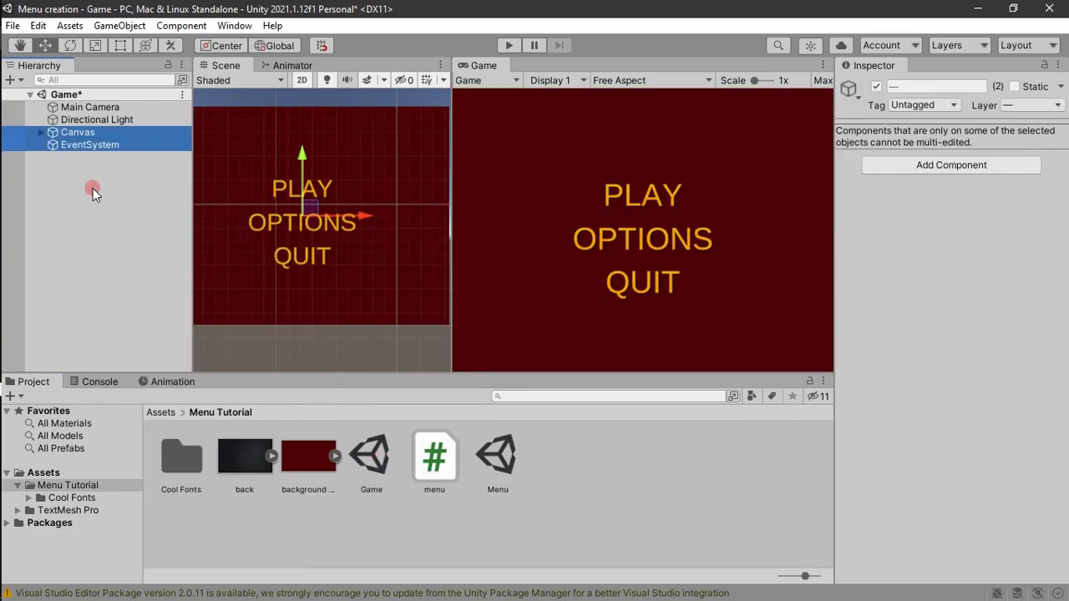
Move the Text (TMP) object out of OPTIONS MENU so it sits directly under background.
left_click(77, 132)
left_click(41, 132)
left_click(66, 145)
left_click(53, 145)
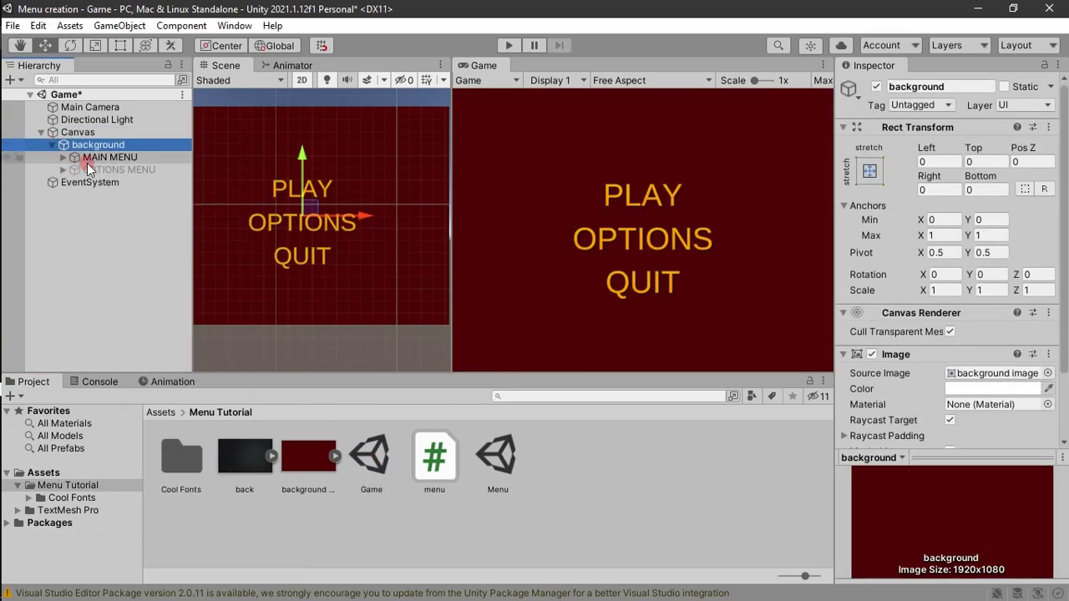
left_click(76, 158)
left_click(75, 169)
left_click(64, 171)
left_click_drag(94, 182, 84, 152)
Delete the MAIN MENU and OPTIONS MENU objects from the Game scene.
left_click(84, 168)
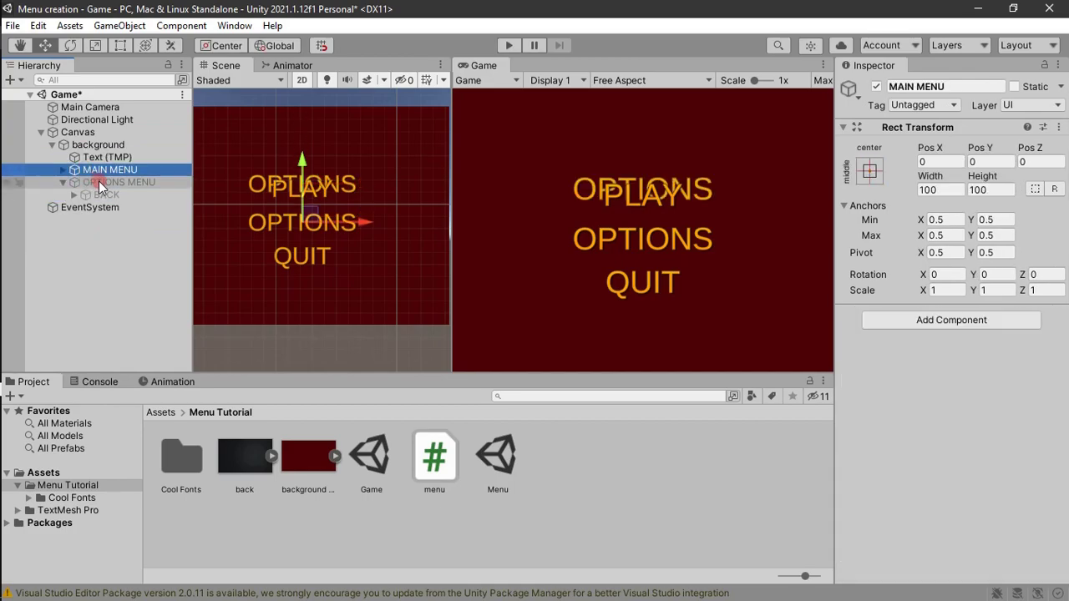
key("Delete")
left_click(100, 171)
key("Delete")
Change the Text (TMP) content to "welcome to my game" and centre it with the middle-center anchor preset, including pivot and position.
left_click(99, 157)
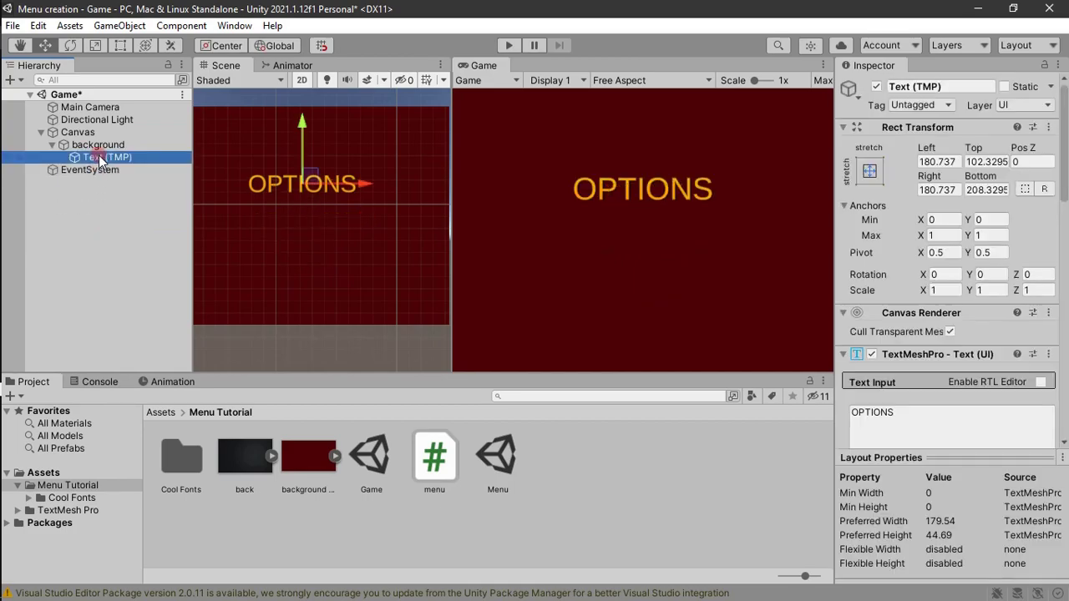
left_click(926, 420)
type("wlcome to my game")
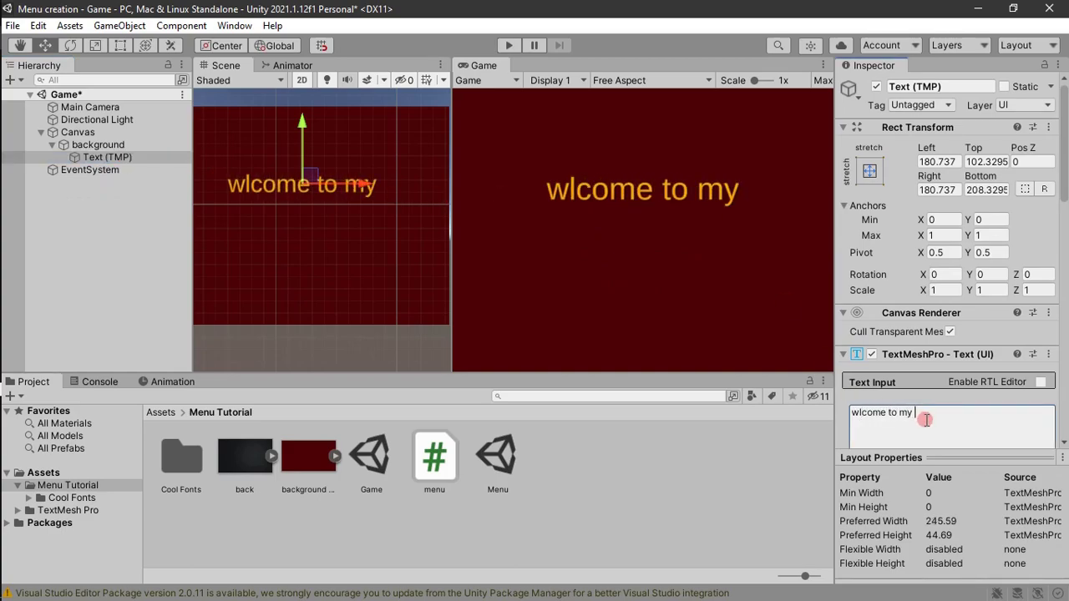
left_click(857, 413)
type("e")
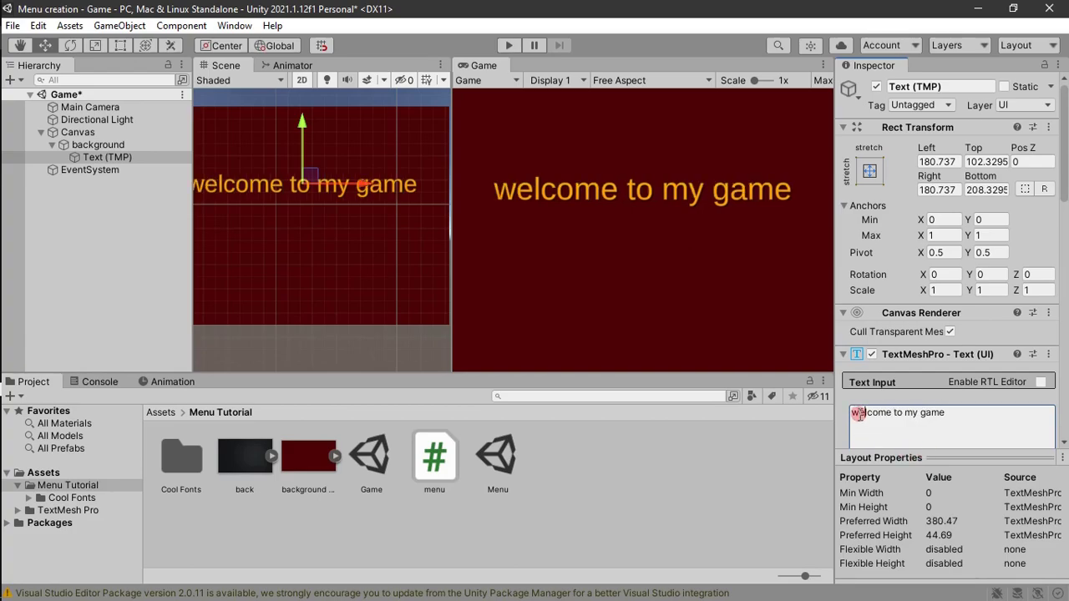
left_click(871, 171)
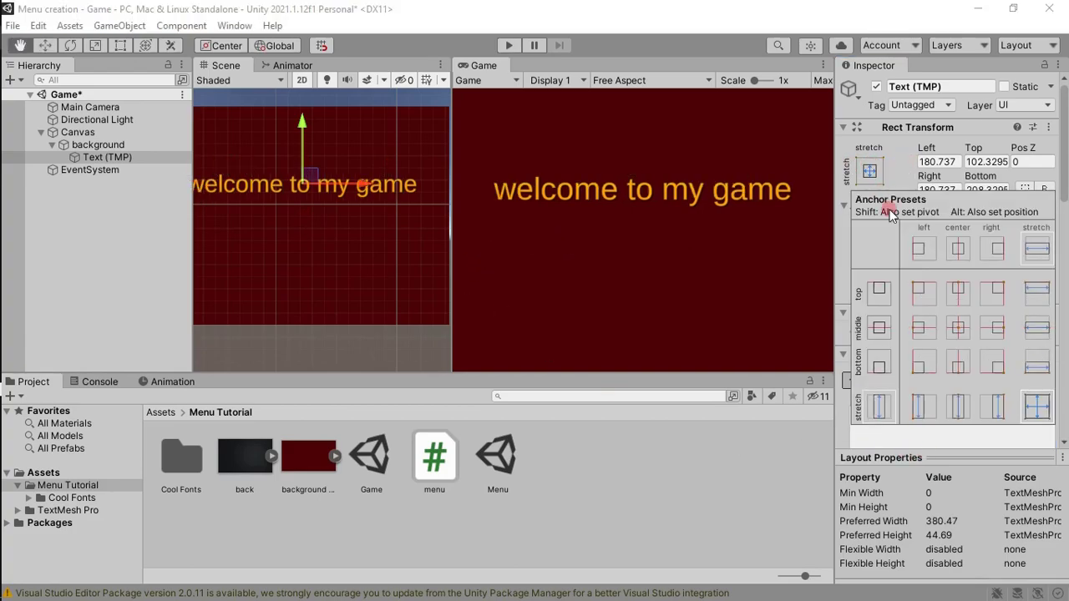
left_click(959, 329, "alt+shift")
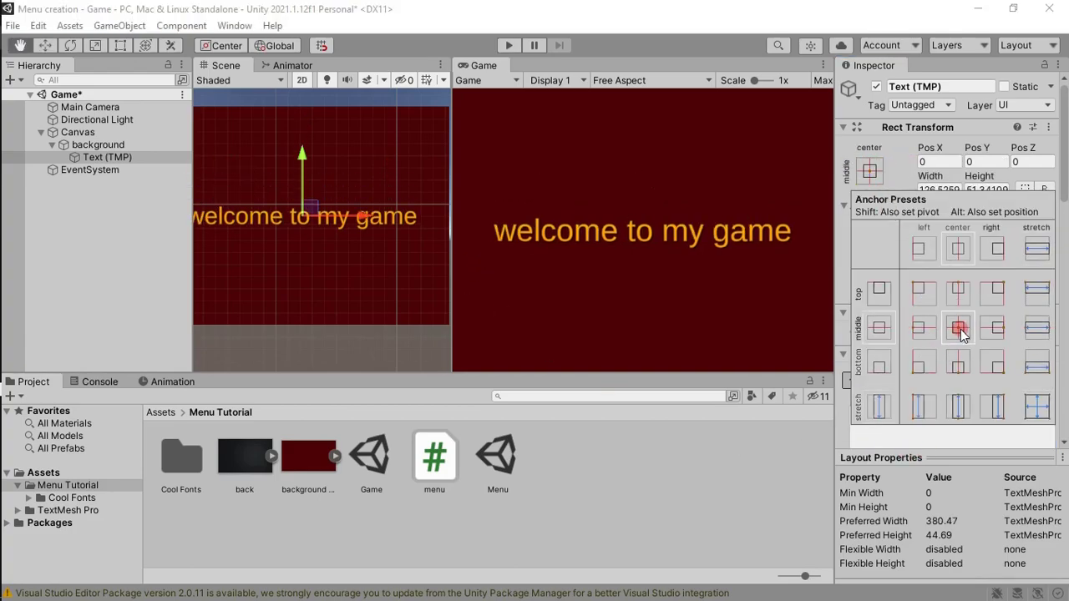
Save the Game scene and open the Menu scene.
left_click(52, 145)
key("ctrl+s")
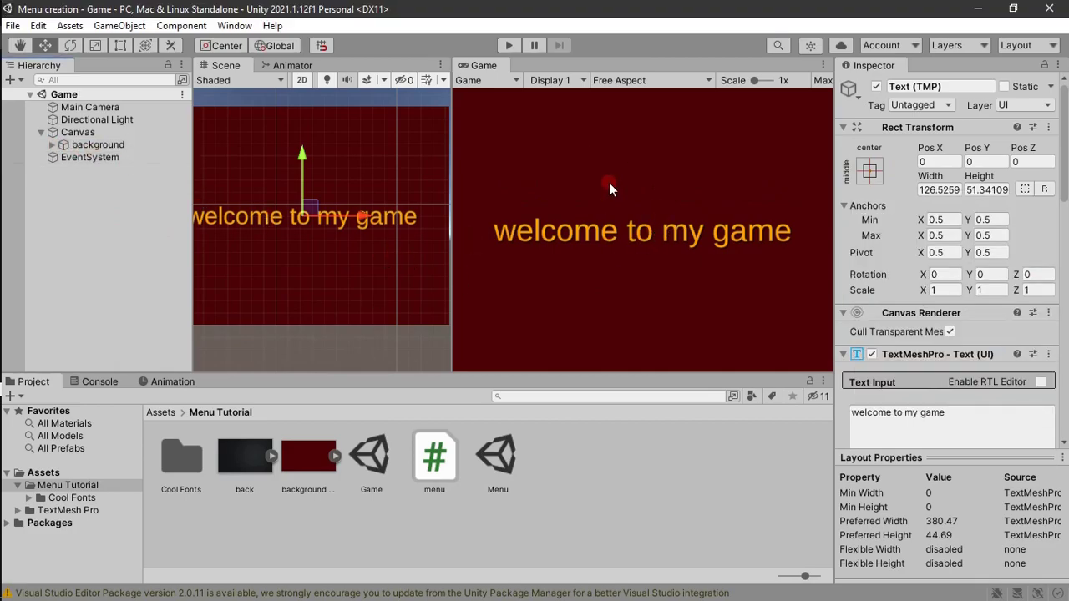
double_click(515, 446)
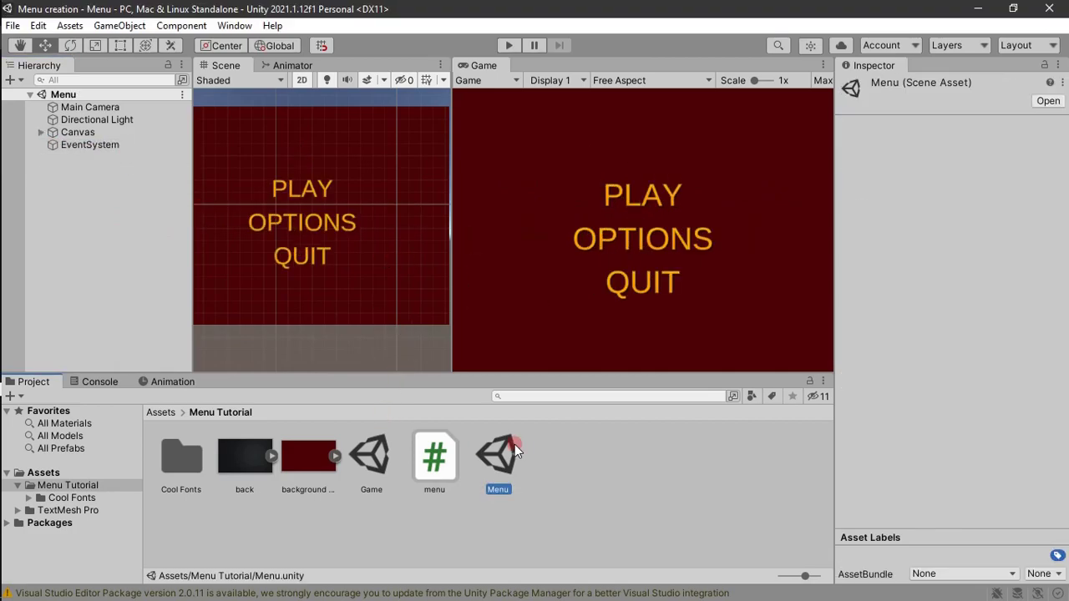
key("super+d")
key("super")
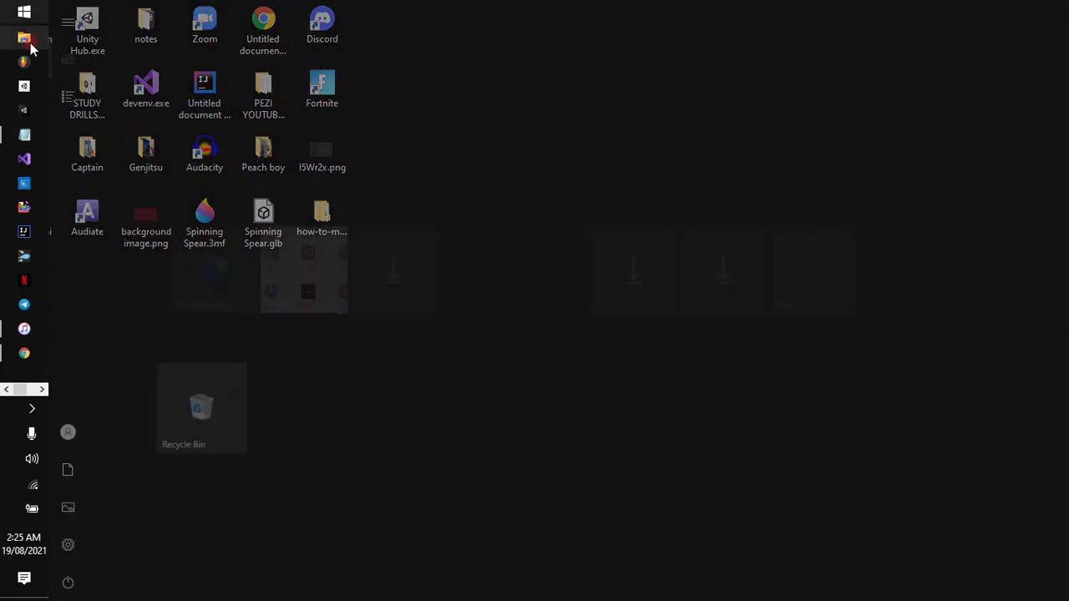
left_click(40, 390)
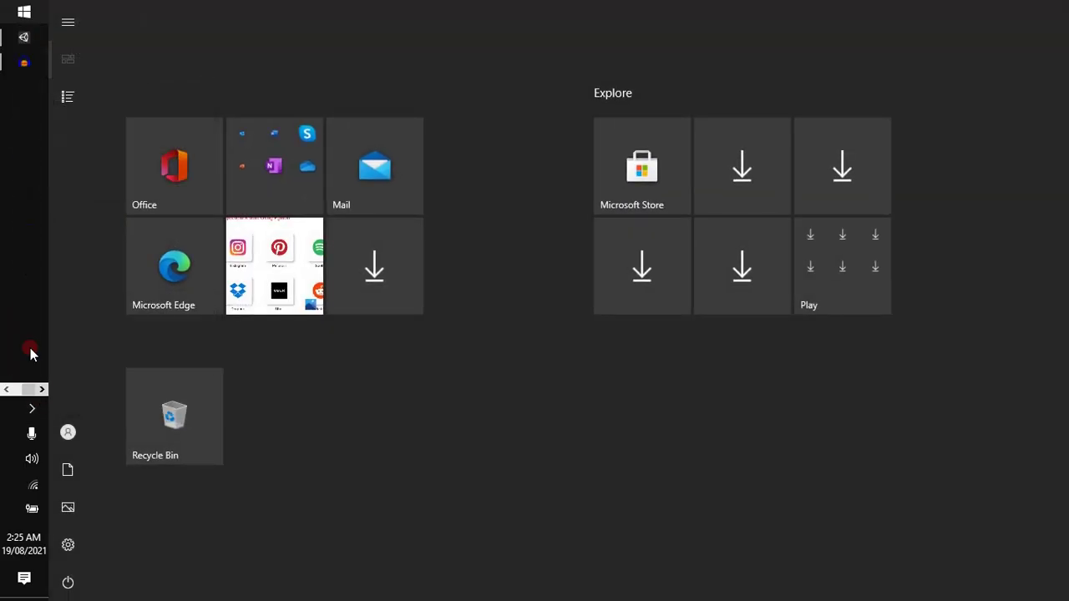
left_click(24, 39)
In the build settings, remove the two deleted scenes from the build list and add the open Menu scene.
left_click(13, 25)
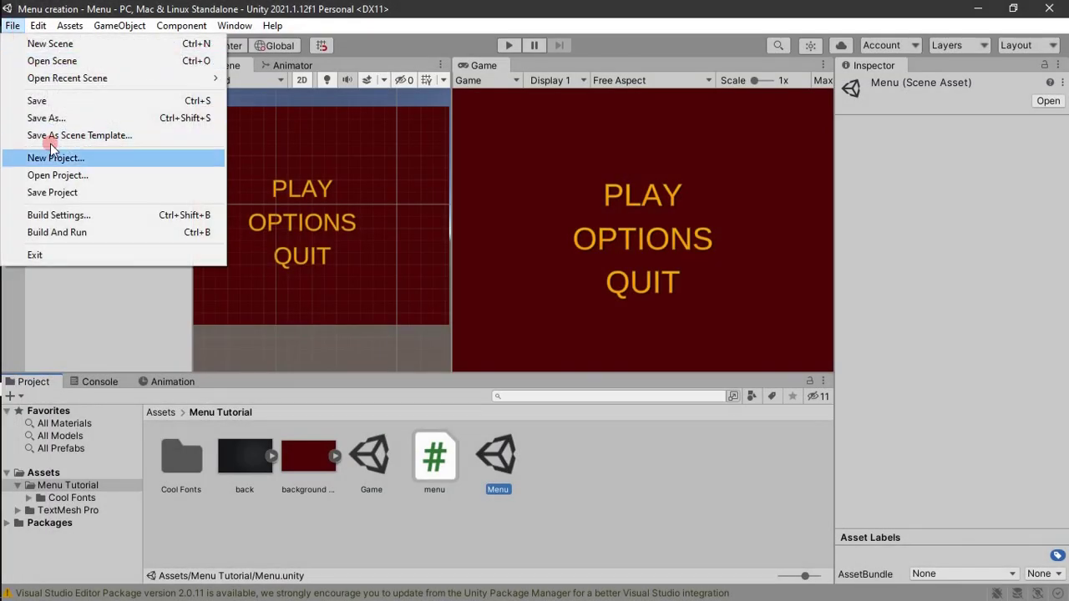
left_click(33, 213)
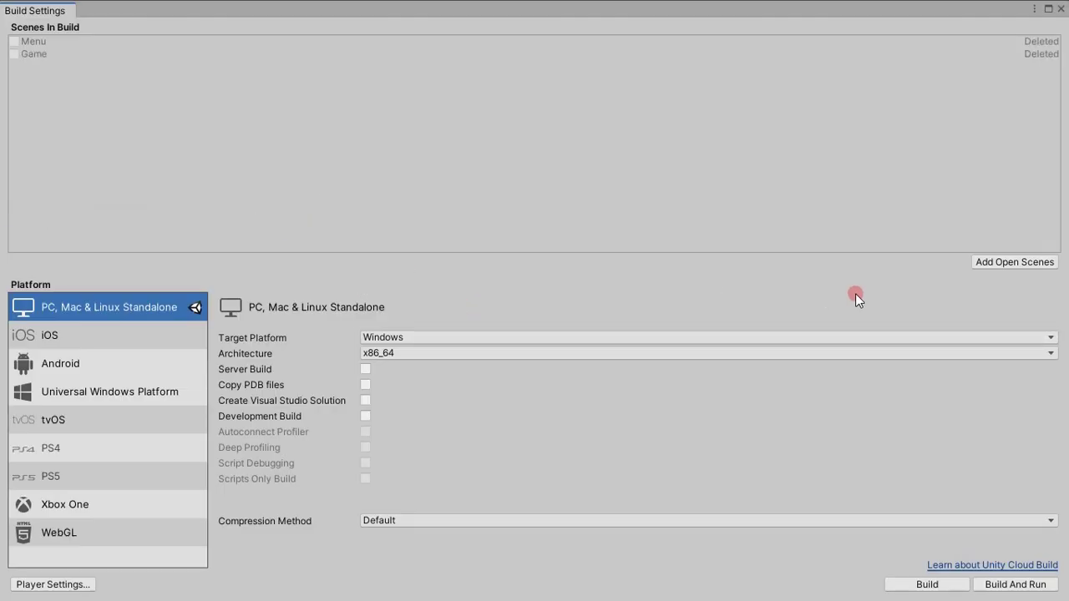
left_click(823, 52)
key("Delete")
left_click(855, 41)
key("Delete")
left_click(972, 258)
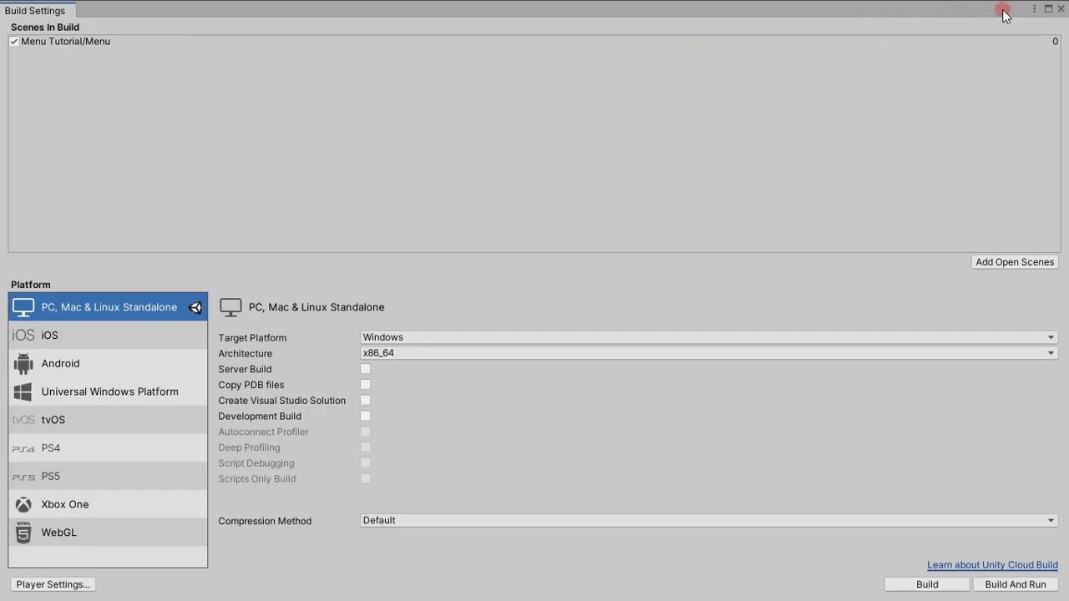
left_click(1061, 8)
Open the Game scene and add it to the build scene list after Menu.
double_click(385, 465)
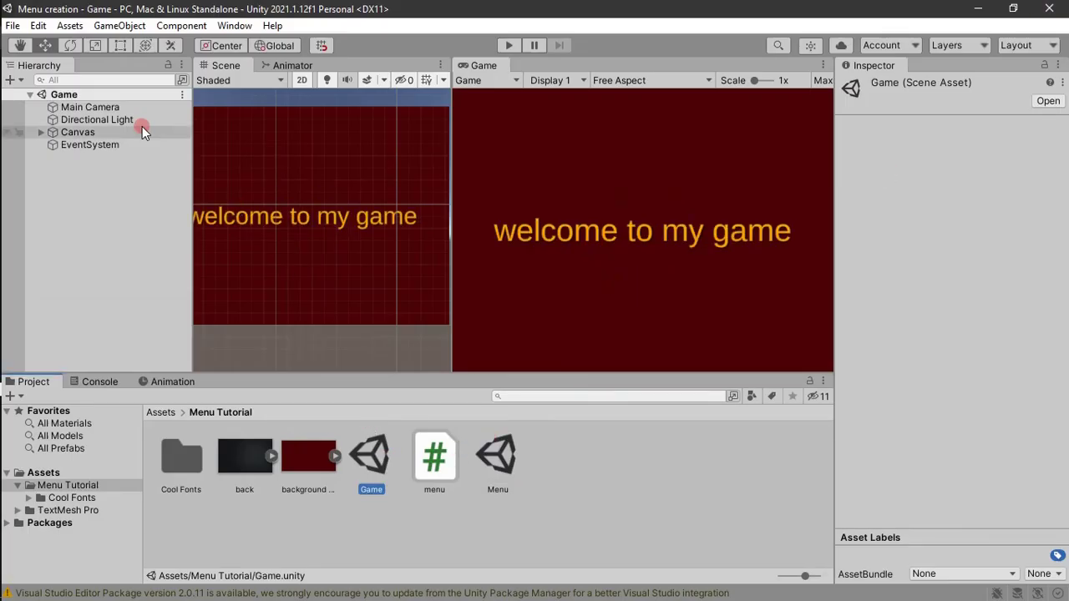
left_click(15, 27)
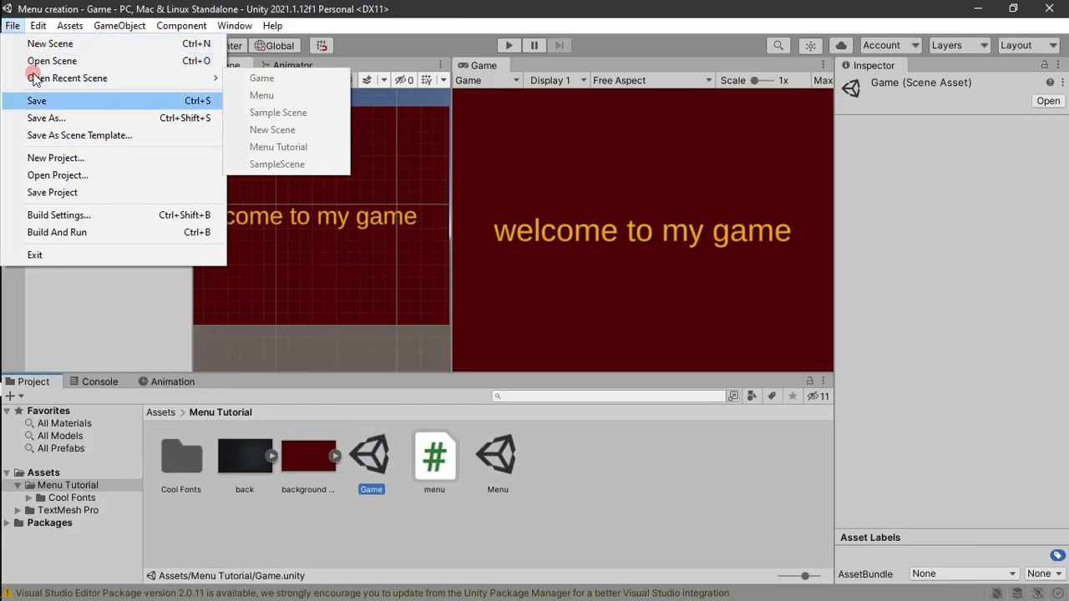
left_click(72, 214)
left_click(1026, 262)
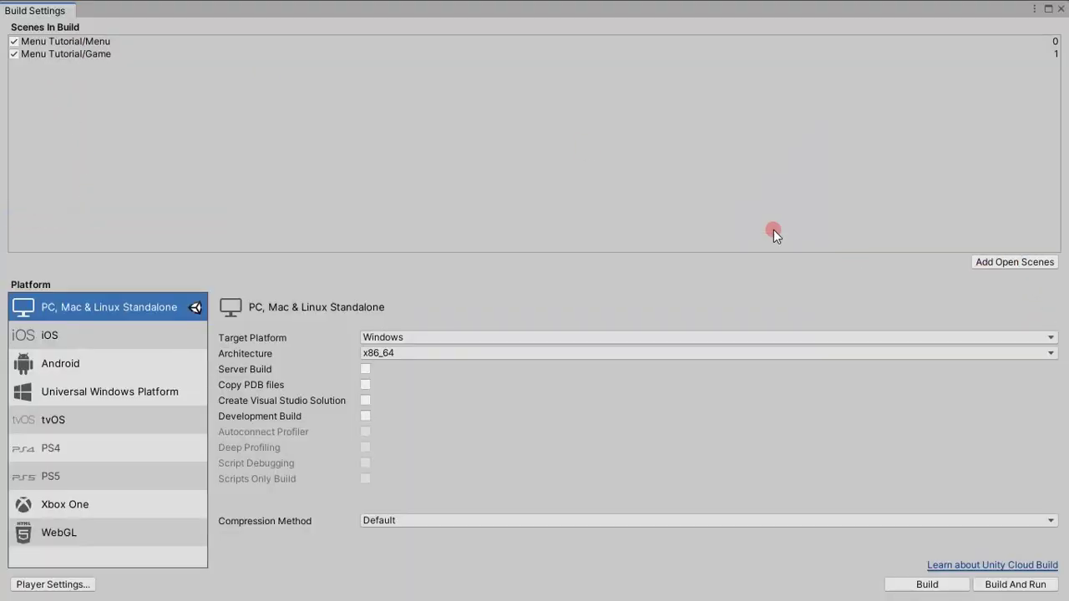
left_click(69, 55)
left_click(75, 43)
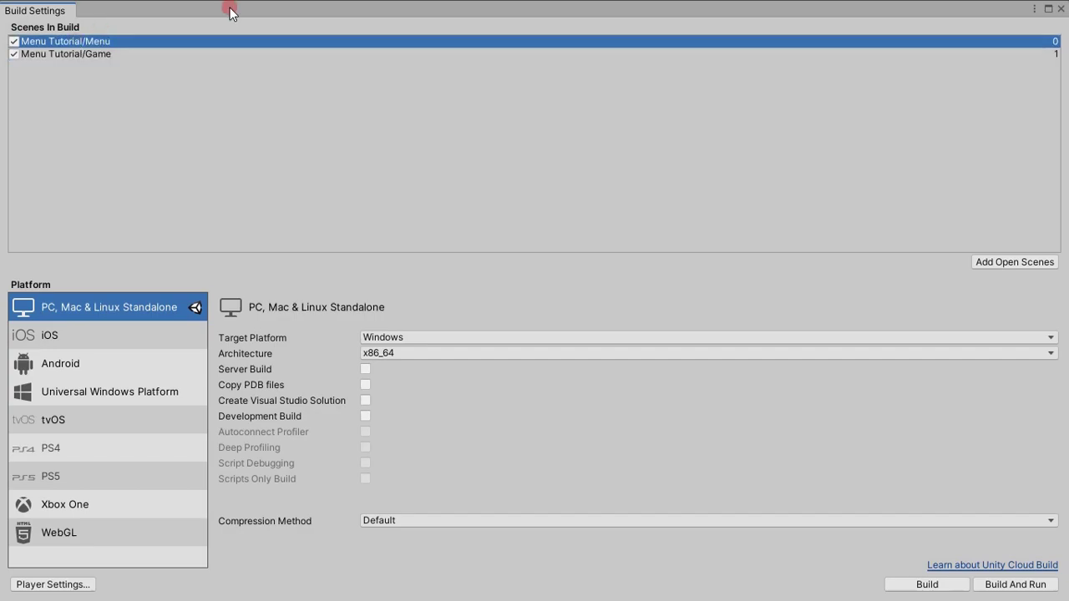
left_click(1058, 8)
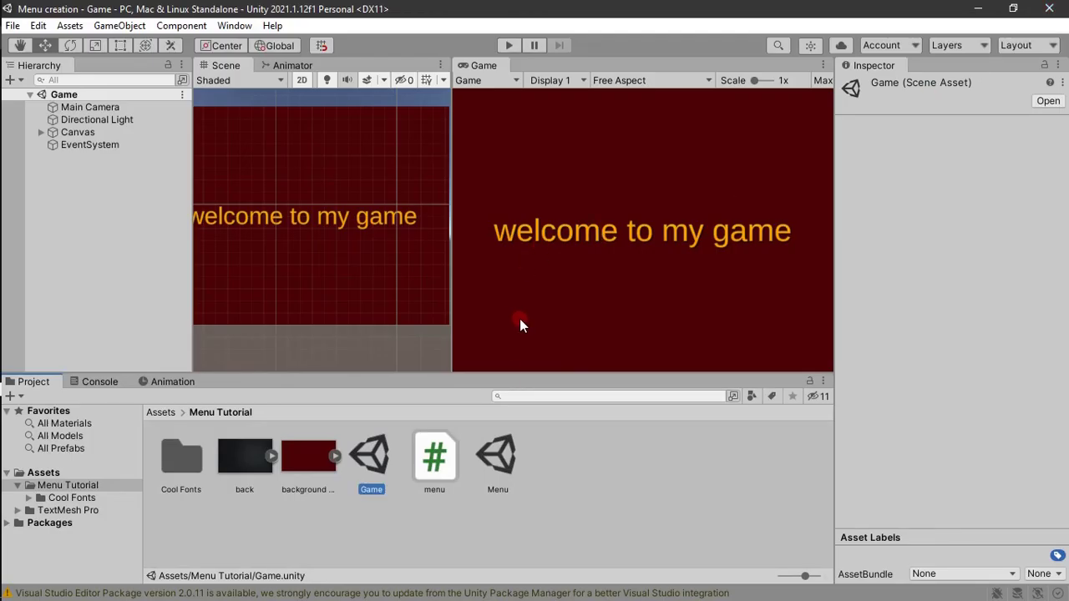
Examine the code of the menu script in a widened Inspector.
left_click(428, 461)
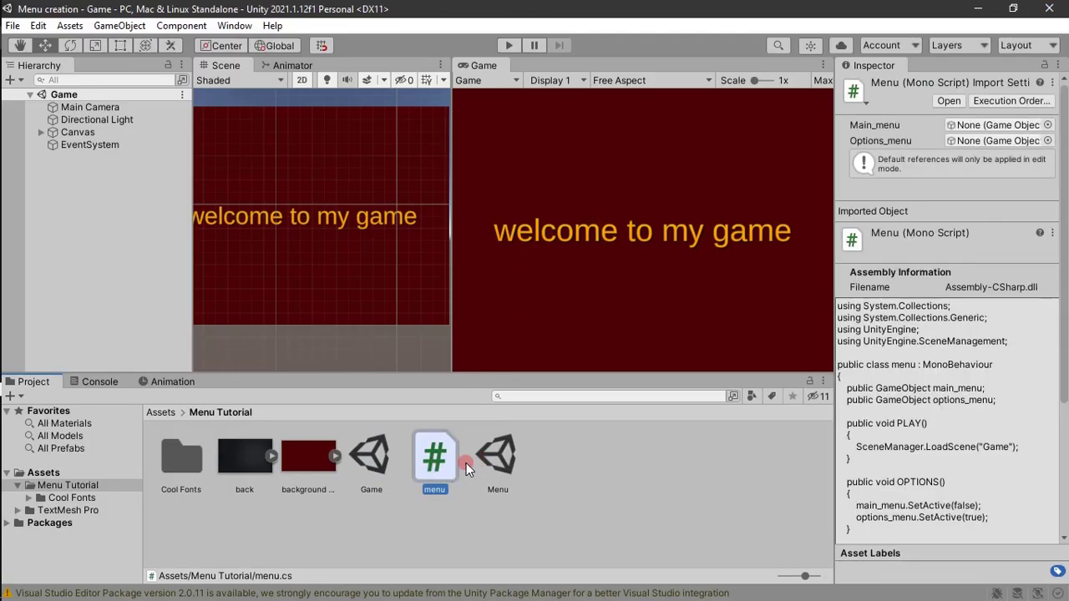
left_click_drag(834, 374, 555, 375)
scroll(718, 372, "down", 3)
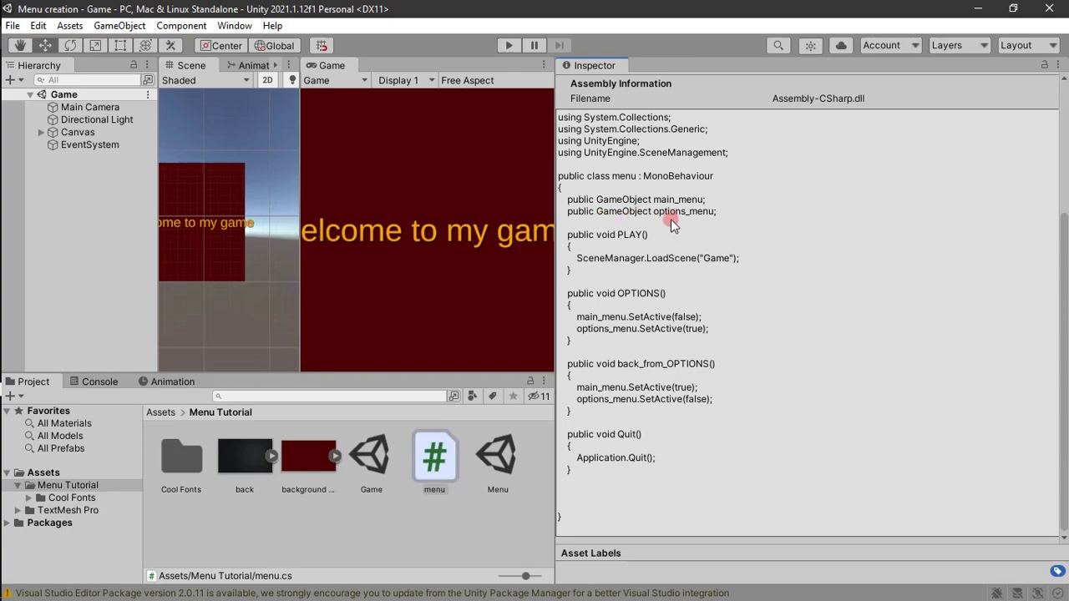
Check the Canvas contents in the Game scene's hierarchy and open the Menu scene.
left_click(40, 132)
left_click(54, 145)
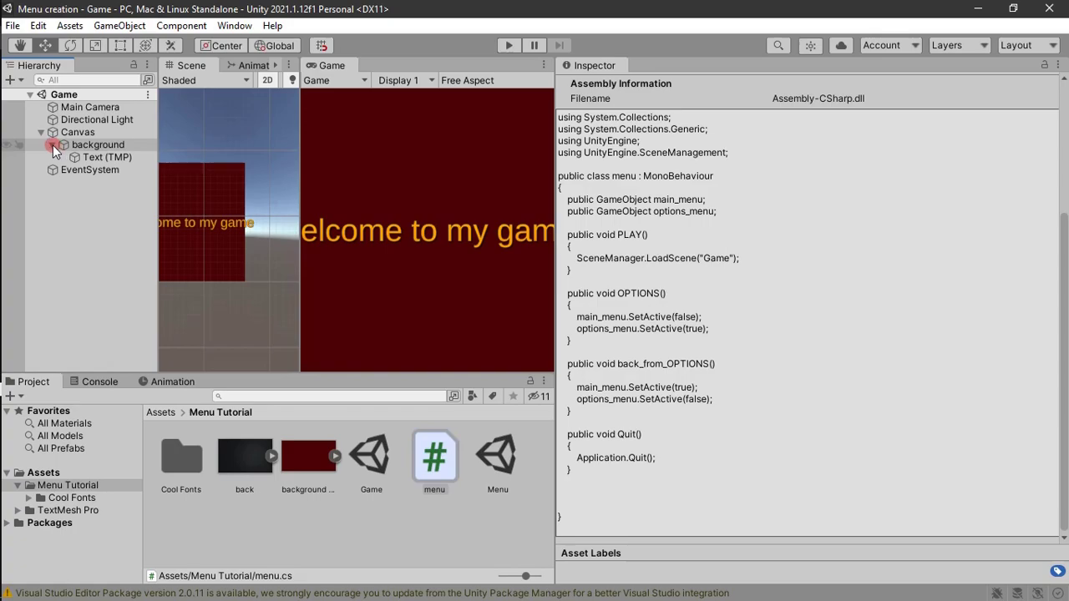
left_click(53, 144)
double_click(498, 455)
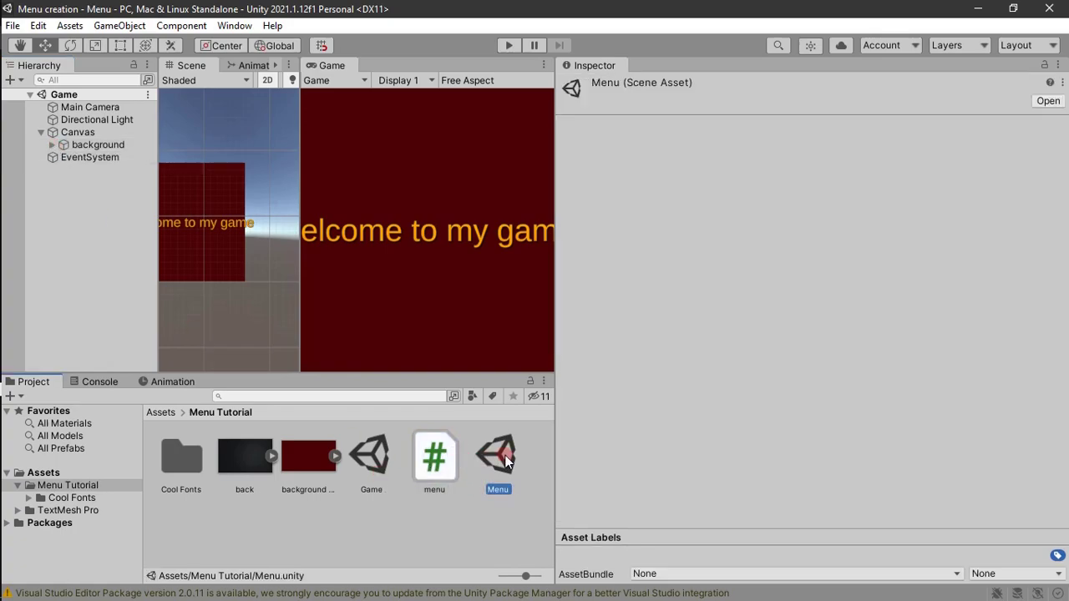
Review the menu script's code with the Menu scene's background object expanded in the hierarchy.
left_click(434, 464)
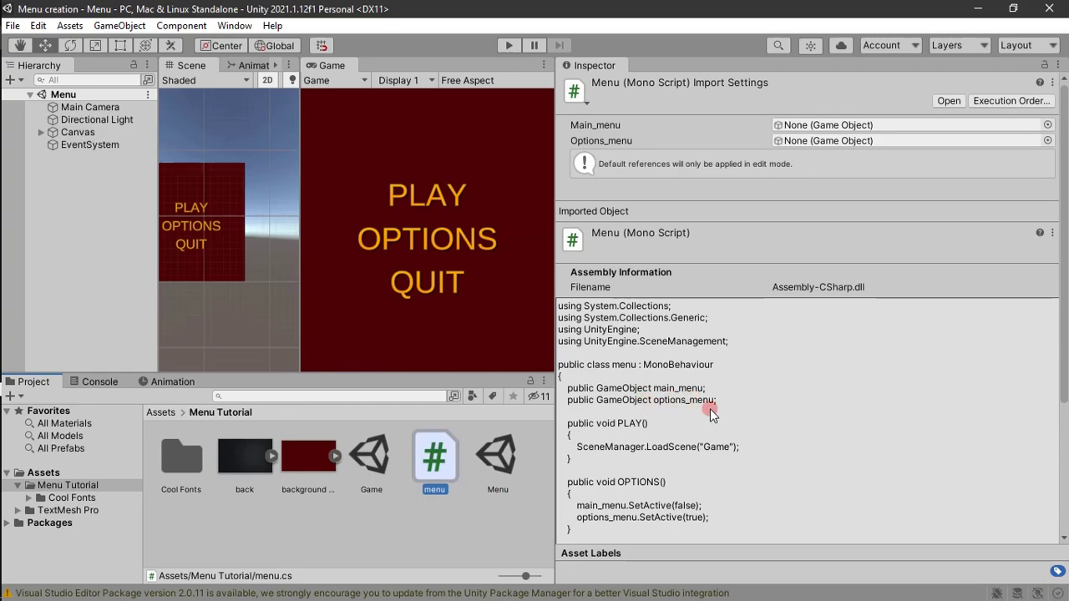
left_click(41, 132)
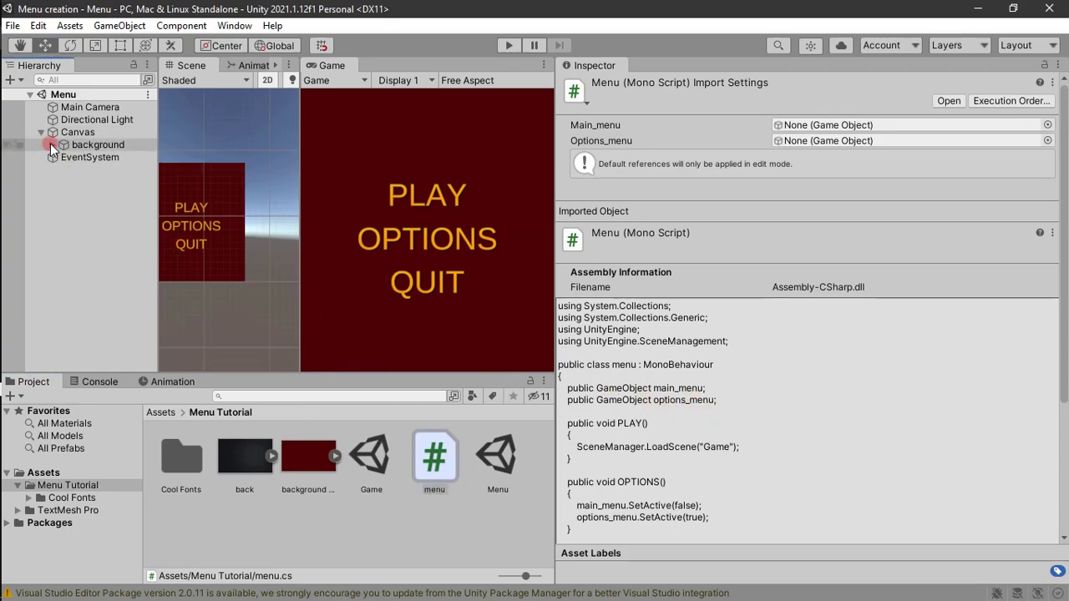
left_click(51, 145)
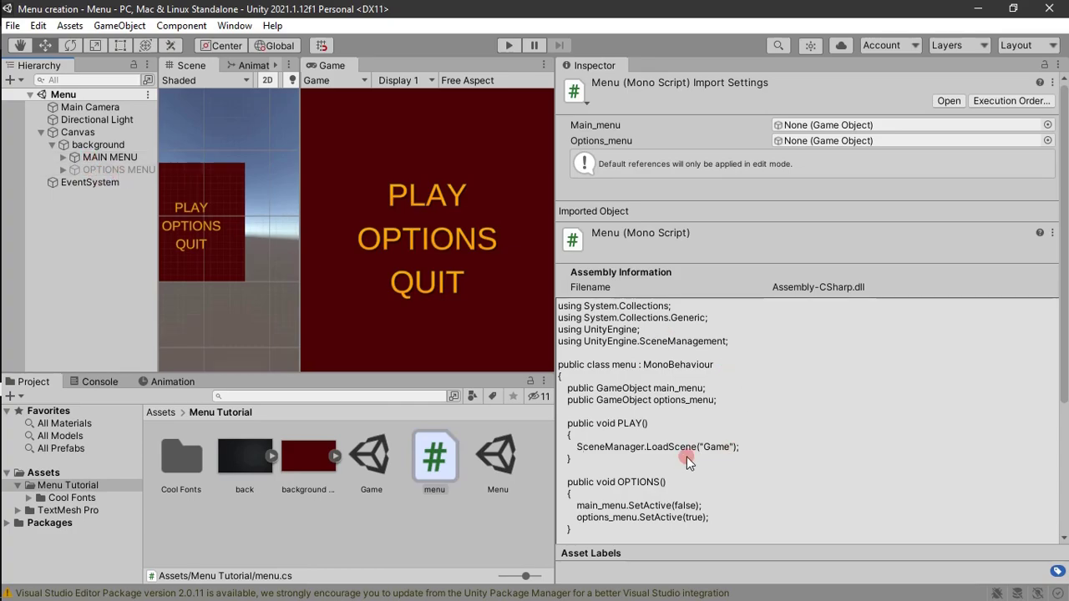
scroll(693, 456, "down", 5)
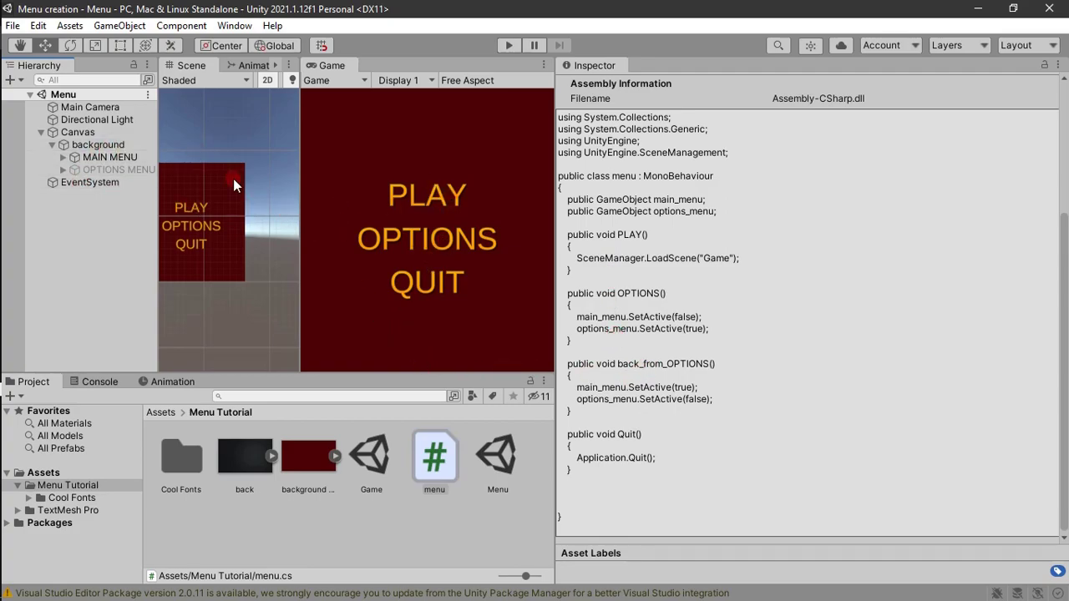
Create an empty object named Menu Manager at the root of the Menu scene.
left_click(96, 158)
left_click(64, 157)
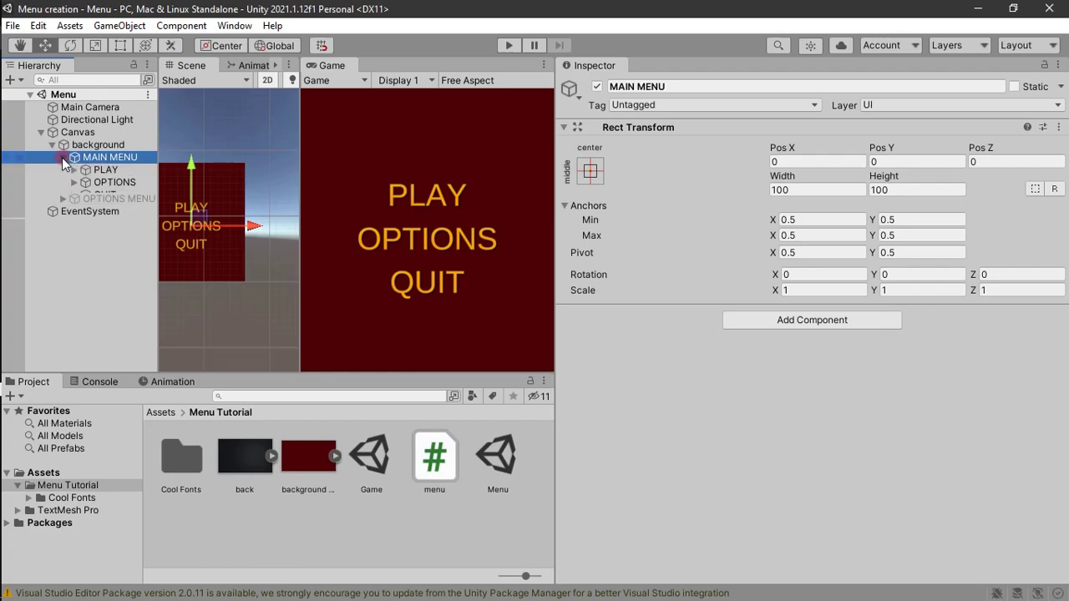
right_click(107, 243)
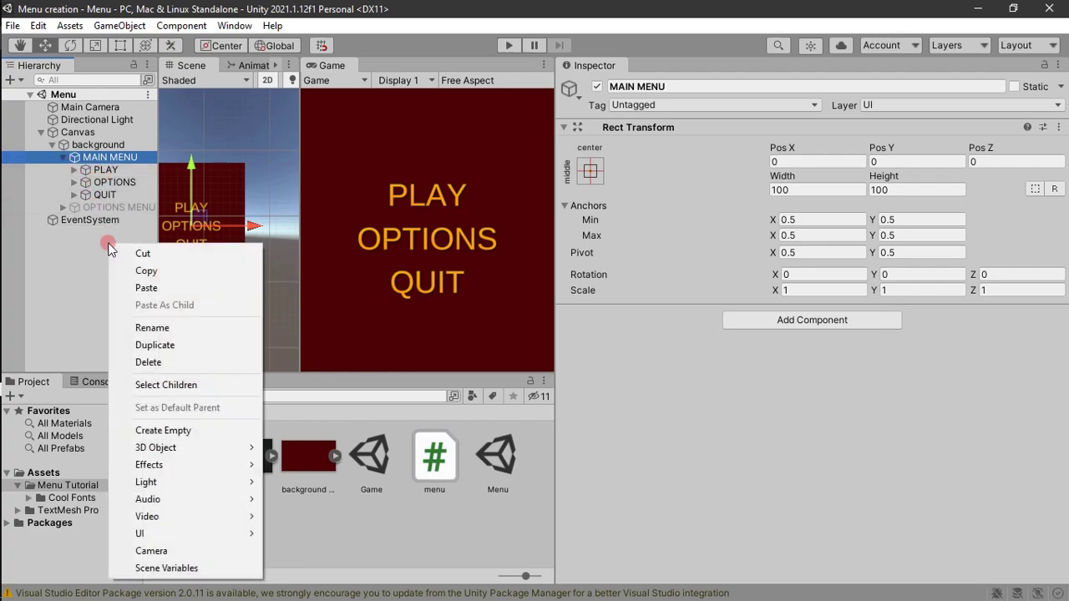
left_click(164, 430)
type("Menu Manager")
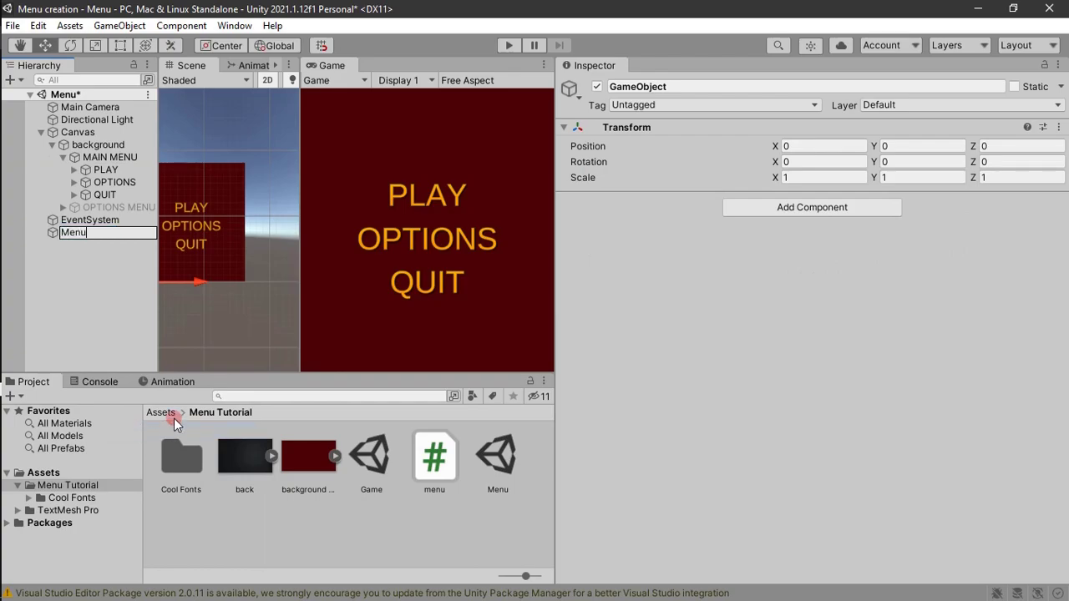
left_click(48, 232)
Attach the menu script to Menu Manager, assigning MAIN MENU to Main_menu and OPTIONS MENU to Options_menu.
left_click_drag(451, 455, 728, 248)
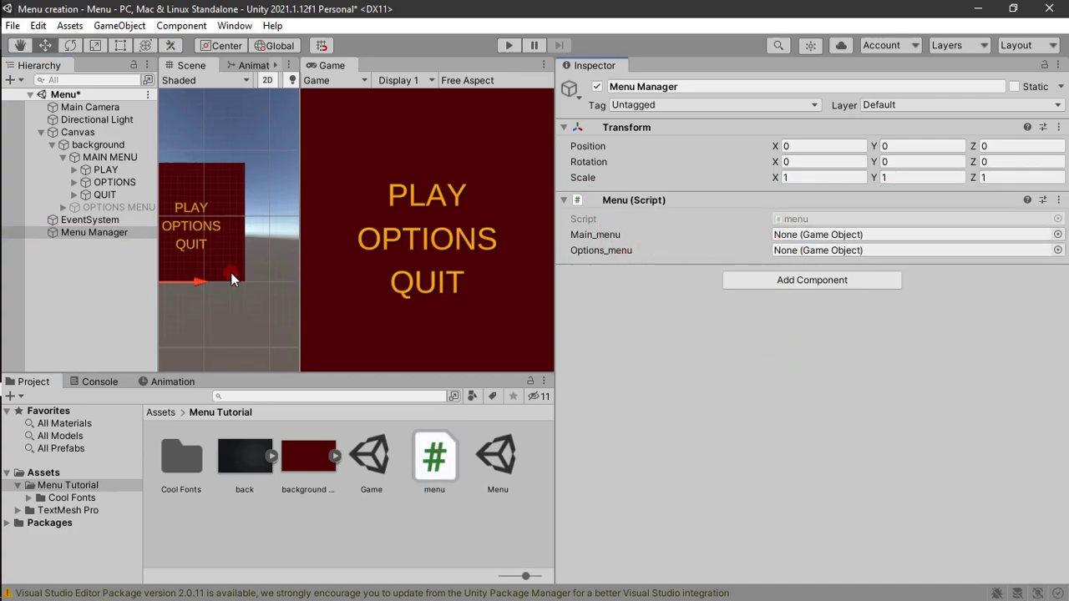
left_click_drag(680, 215, 785, 235)
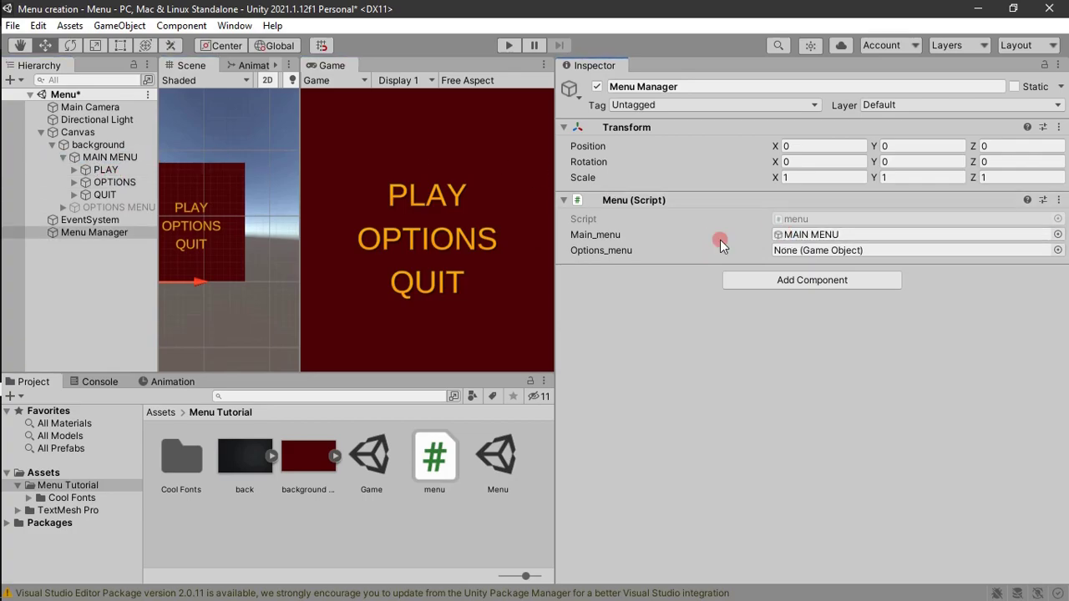
left_click_drag(110, 206, 786, 252)
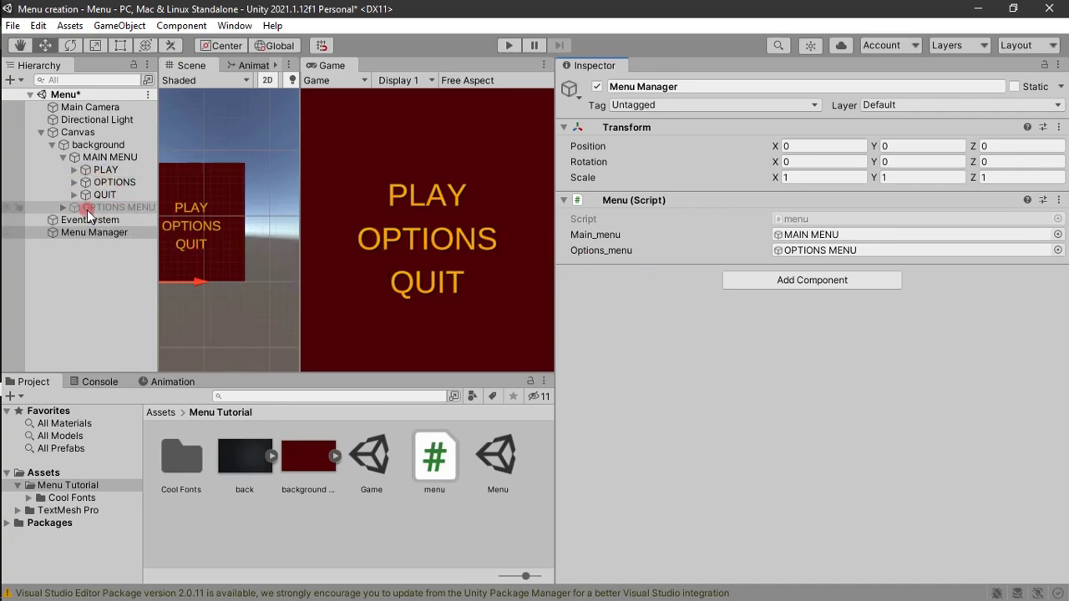
Add an empty On Click event entry to the PLAY, OPTIONS, QUIT and BACK buttons together.
left_click(61, 208)
left_click(65, 208)
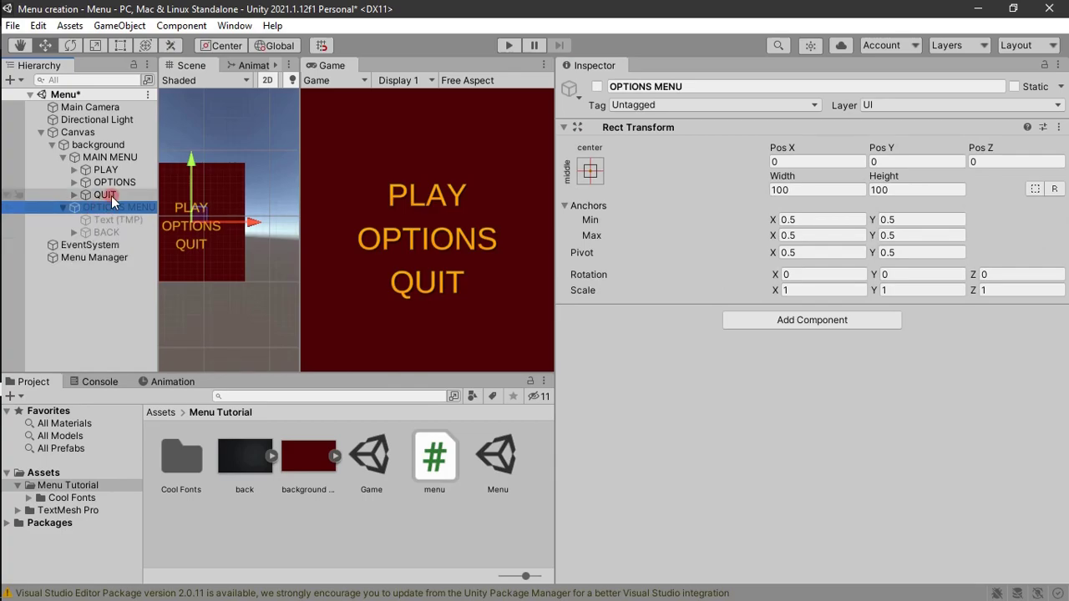
left_click(109, 170)
scroll(627, 298, "down", 8)
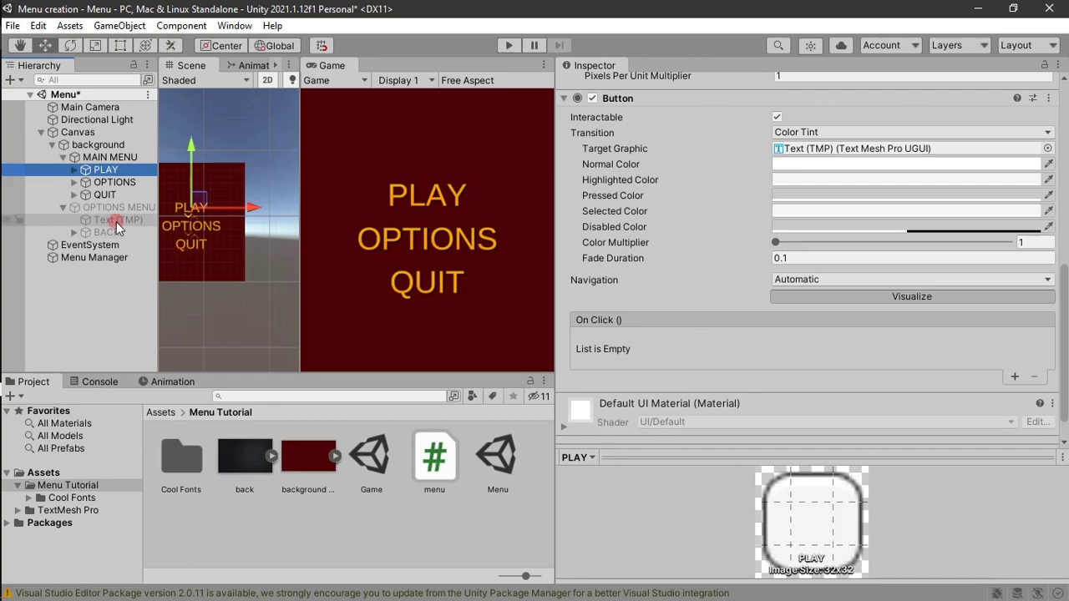
left_click(105, 182, "ctrl")
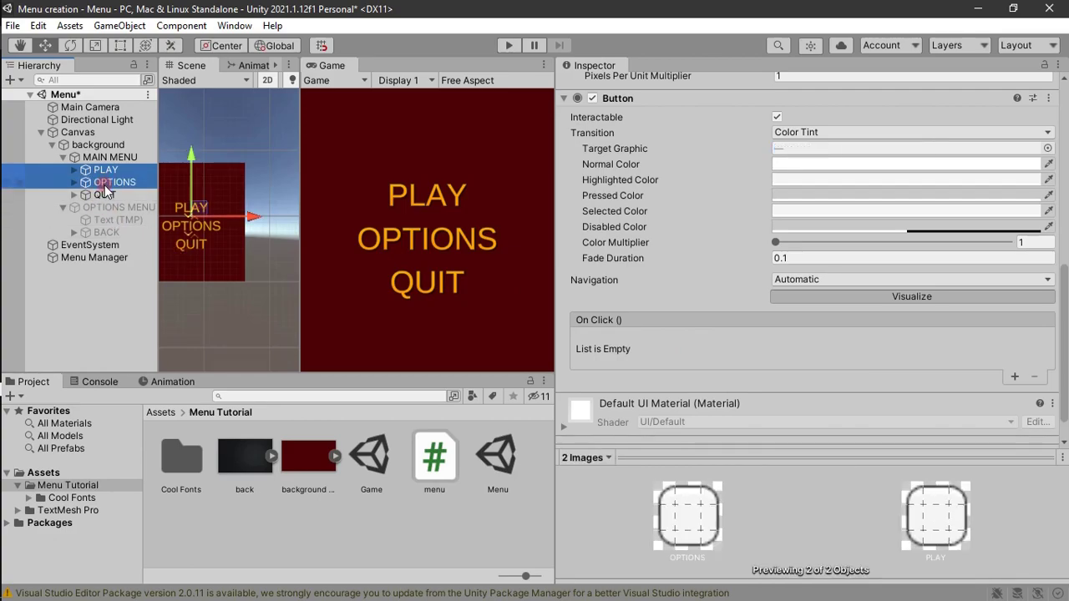
left_click(105, 194, "ctrl")
left_click(100, 235, "ctrl")
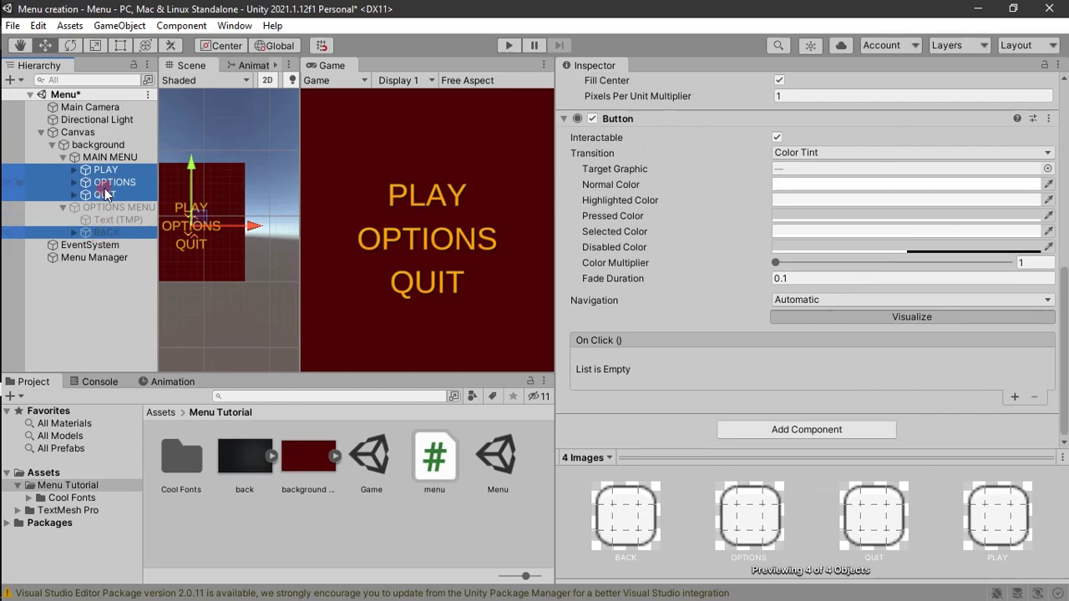
scroll(731, 262, "up", 9)
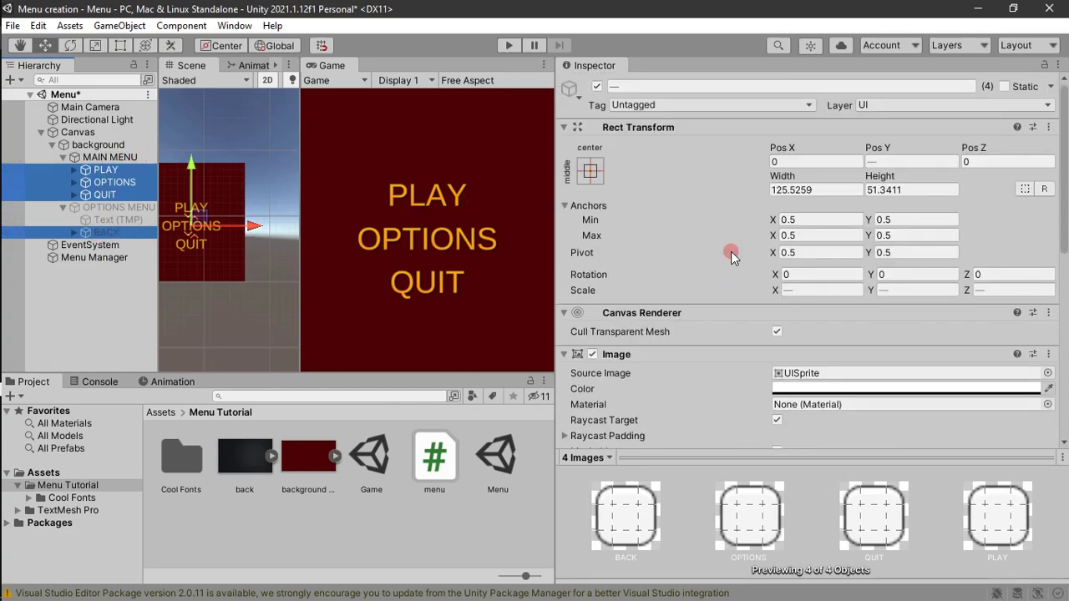
scroll(730, 256, "down", 6)
scroll(677, 289, "down", 3)
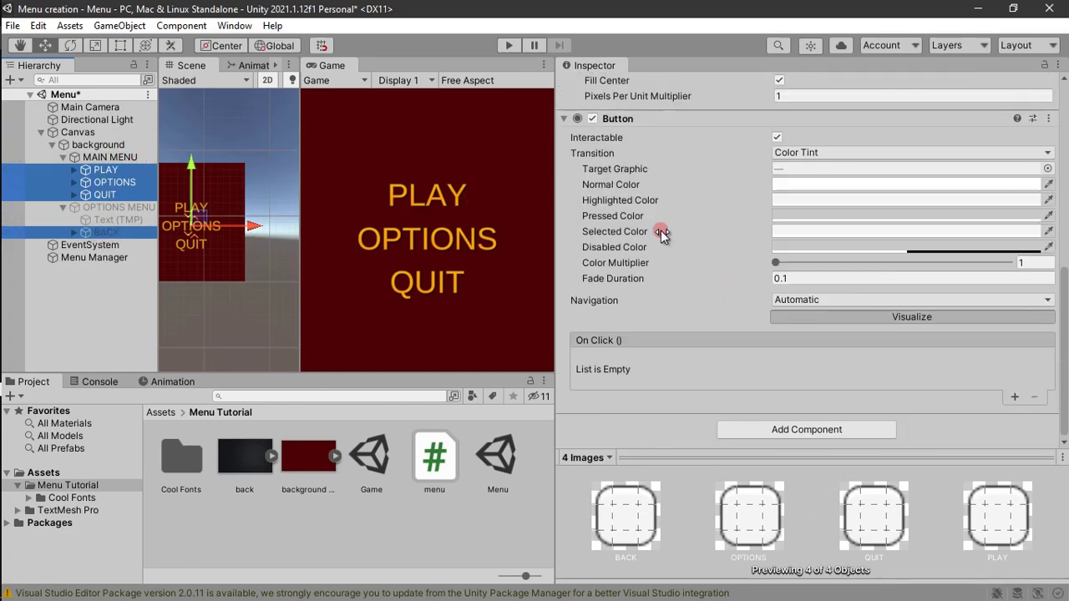
left_click(621, 119)
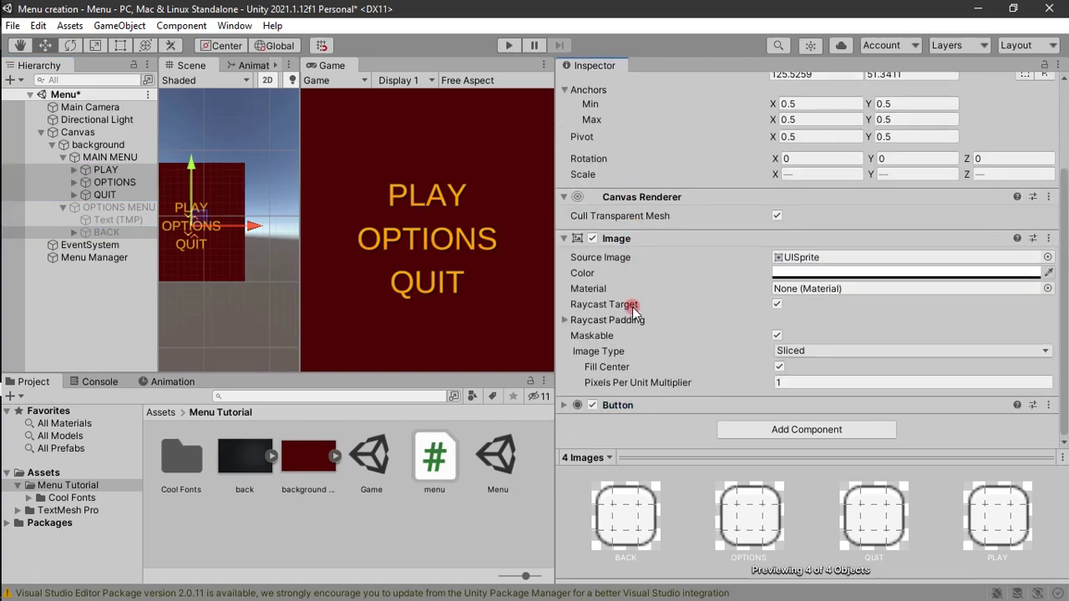
left_click(619, 405)
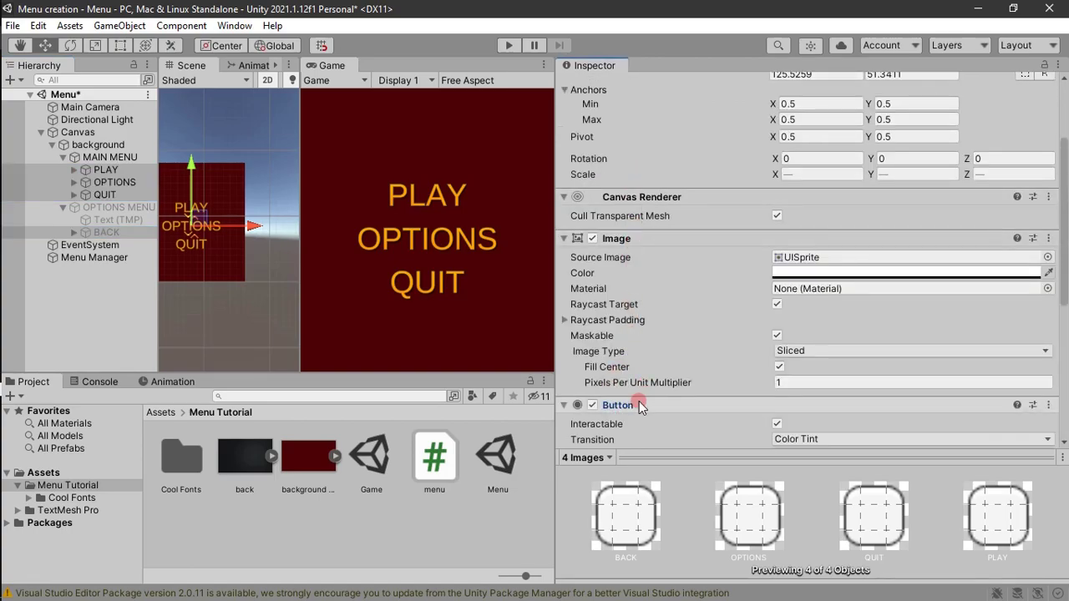
scroll(639, 389, "down", 5)
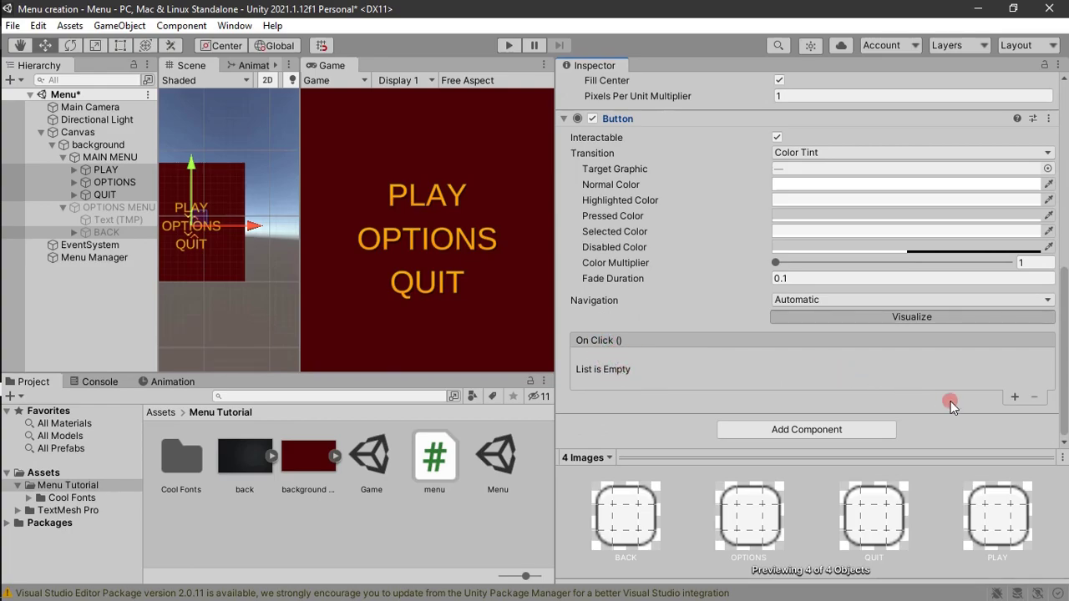
left_click(1013, 397)
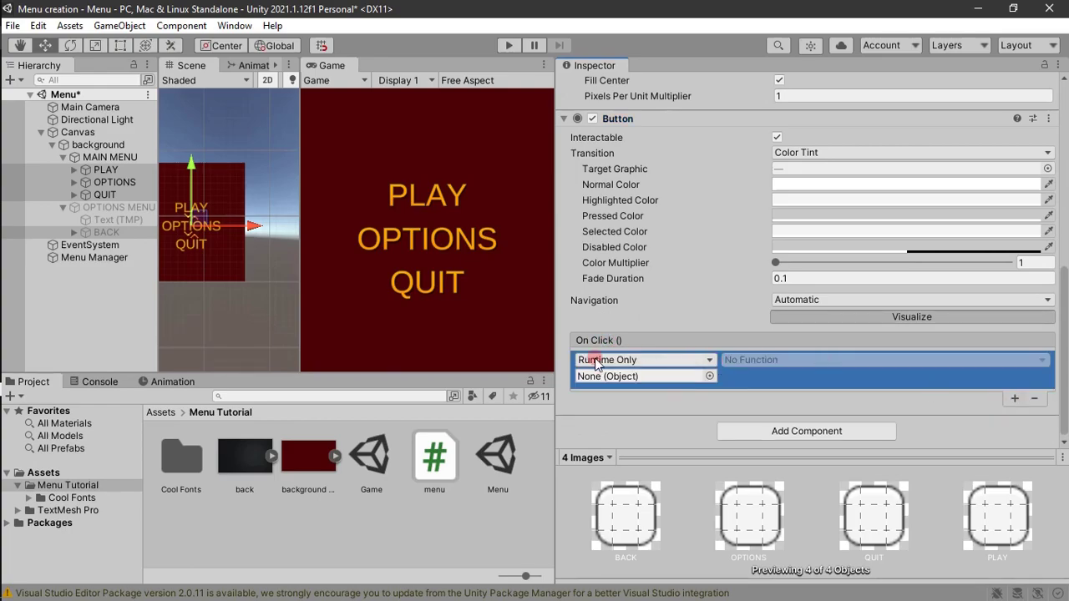
Set the PLAY button's On Click event to call the menu script's PLAY () function on Menu Manager.
left_click(131, 170)
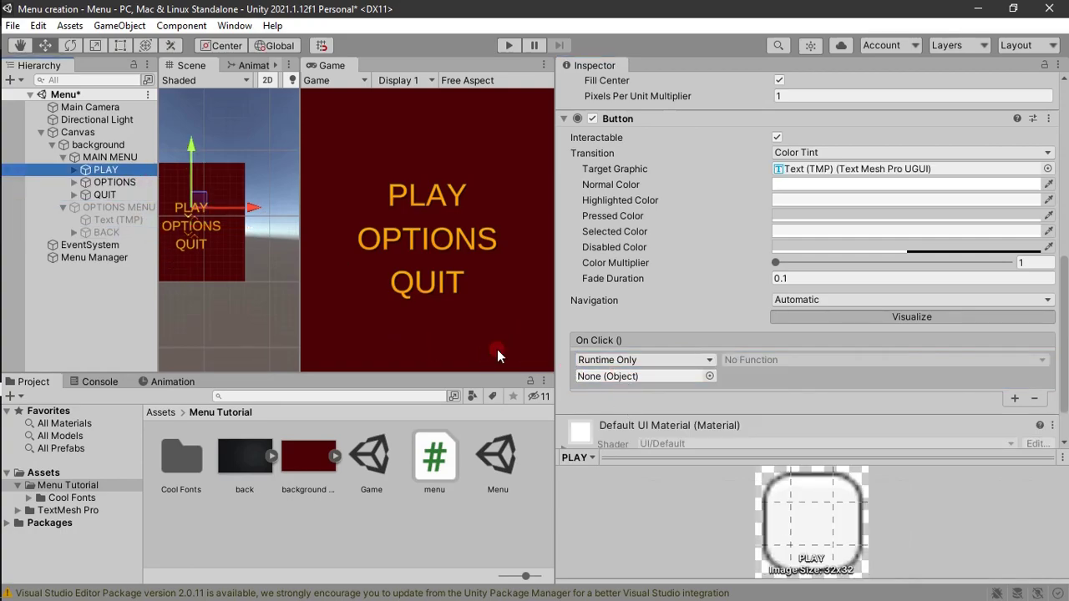
left_click_drag(99, 258, 618, 376)
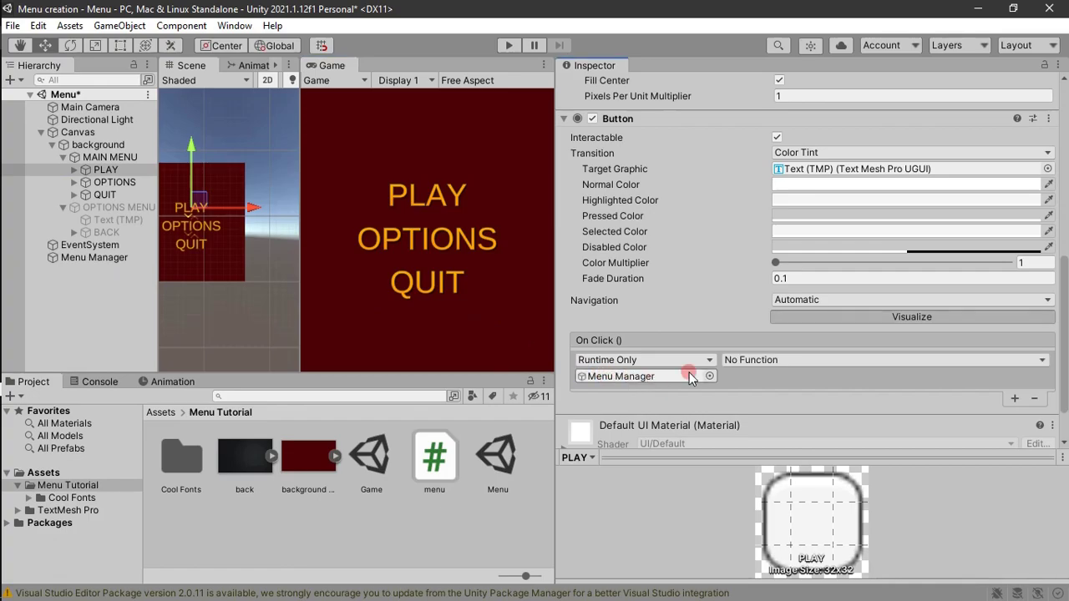
left_click(737, 368)
mouse_move(774, 436)
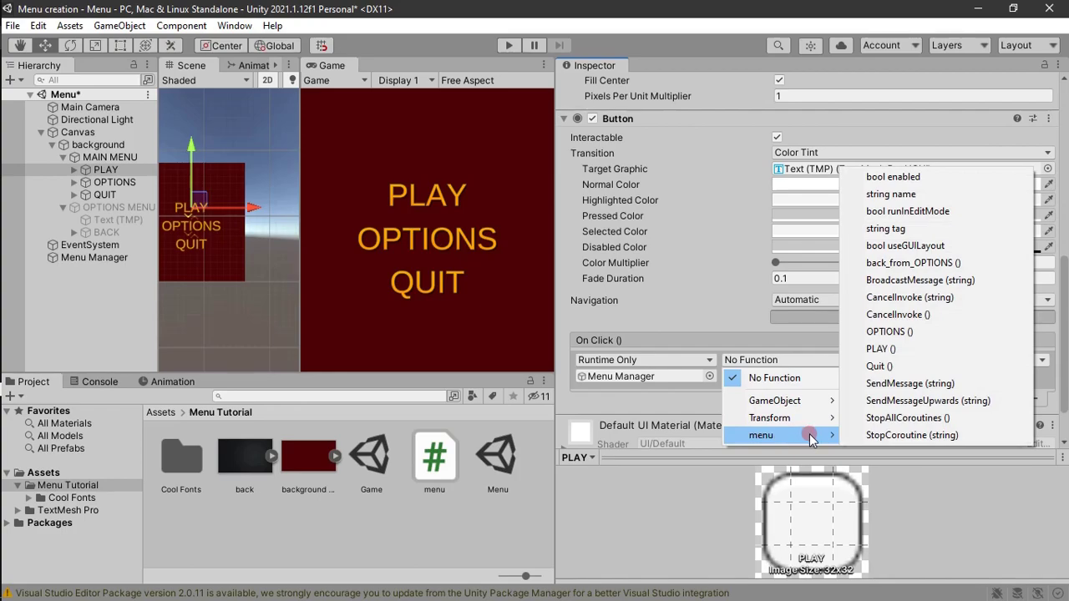
left_click(881, 350)
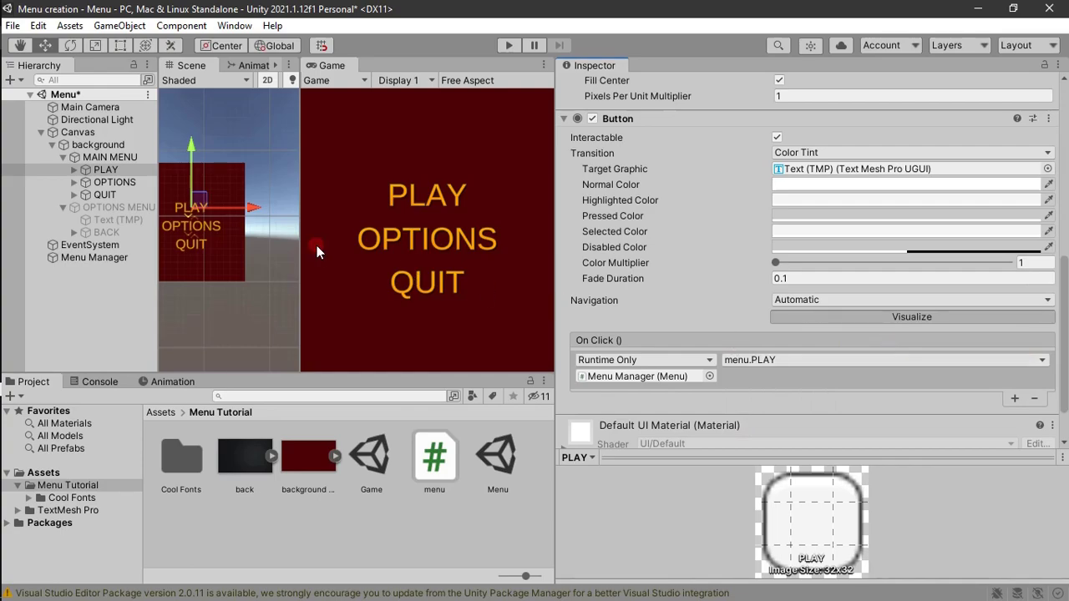
Set the OPTIONS button's On Click event to call the menu script's OPTIONS () function on Menu Manager.
left_click(130, 184)
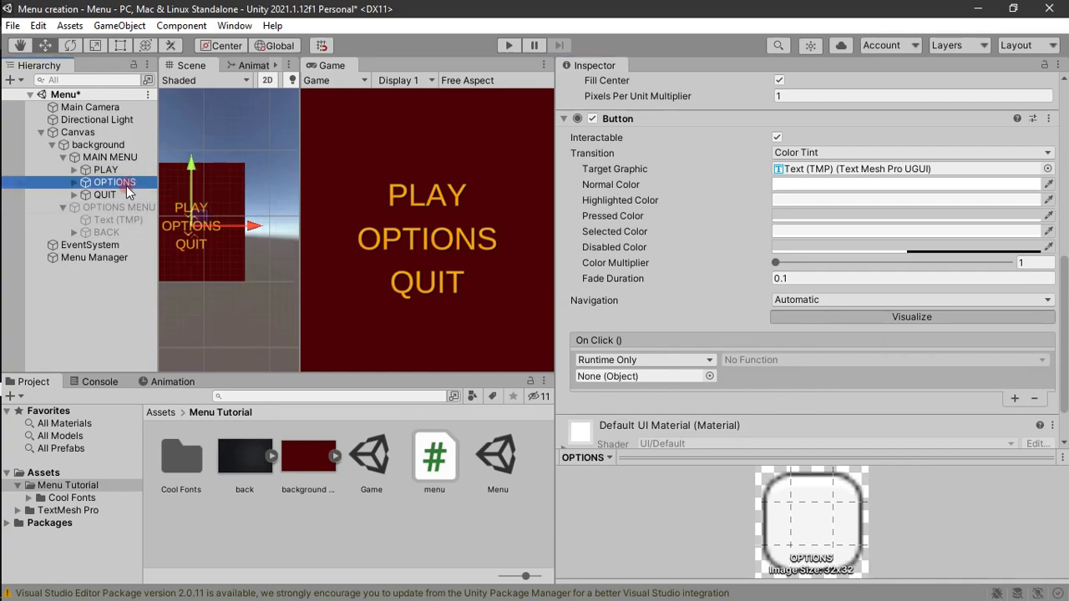
mouse_move(432, 473)
left_mouse_down()
mouse_move(620, 386)
mouse_move(429, 442)
left_mouse_up()
left_click_drag(85, 254, 673, 375)
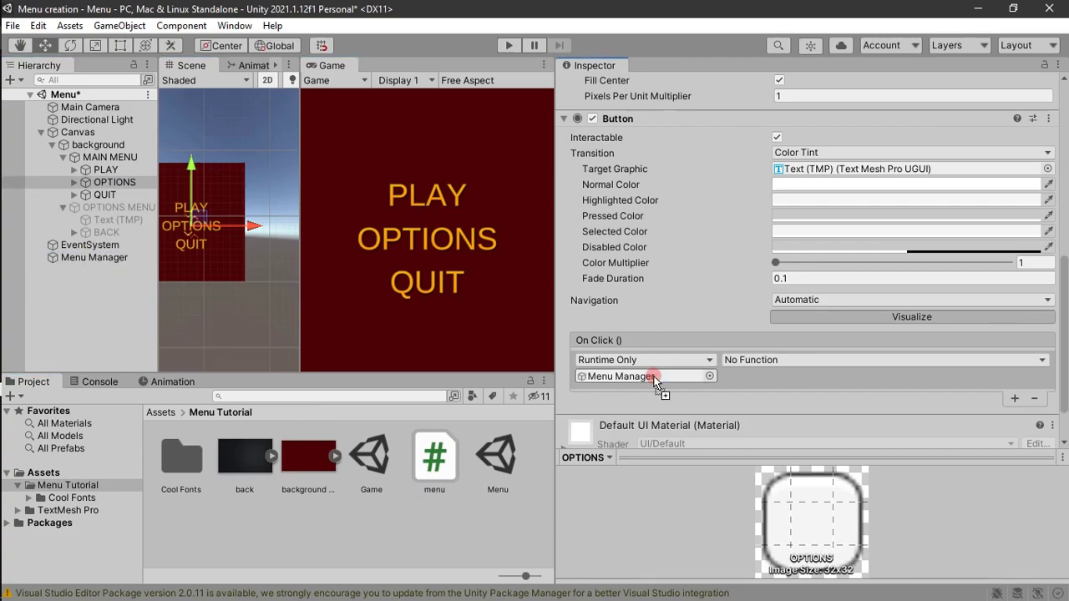
left_click(748, 360)
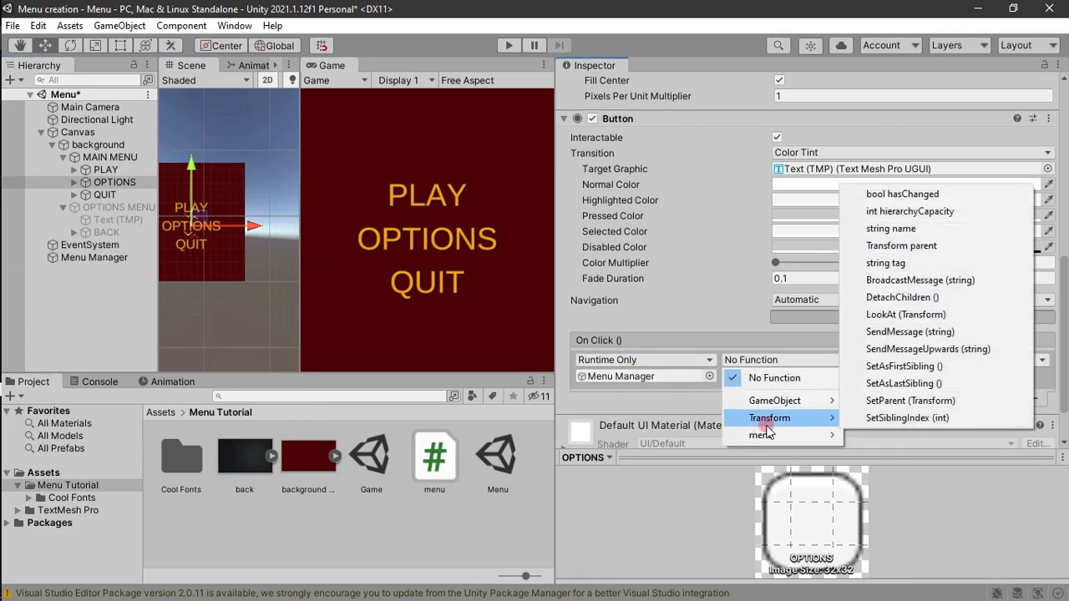
mouse_move(825, 422)
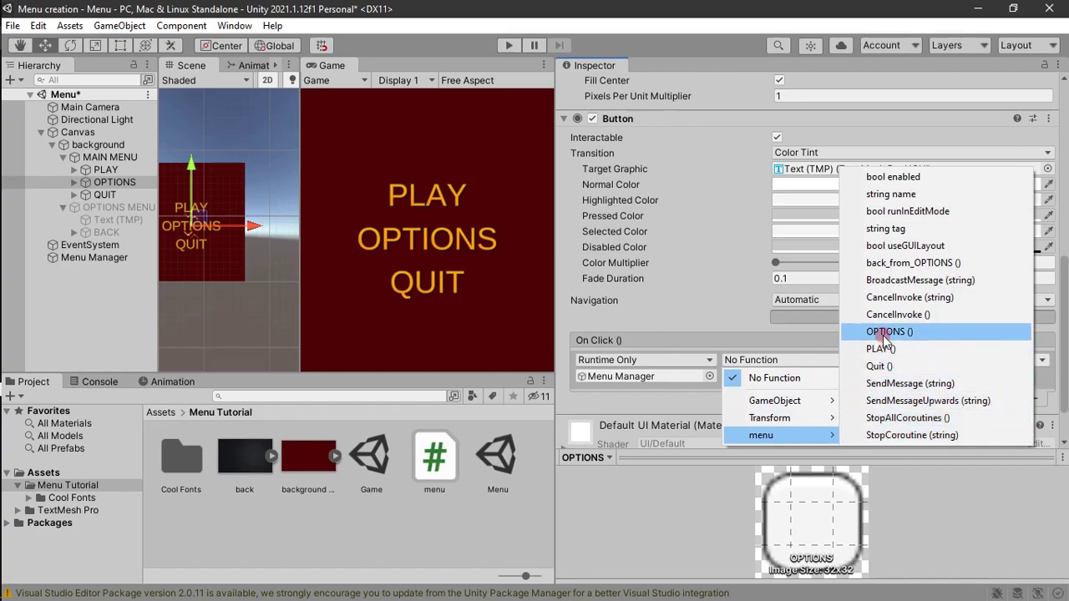
left_click(887, 328)
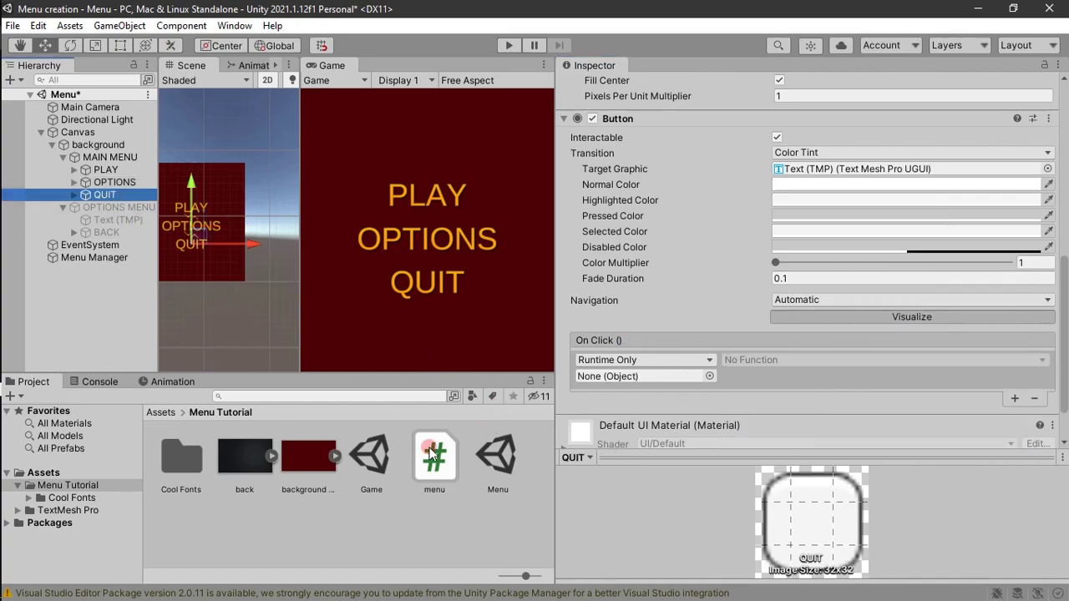
Set the QUIT button's On Click event to call the menu script's Quit () function on Menu Manager.
left_click_drag(84, 258, 598, 382)
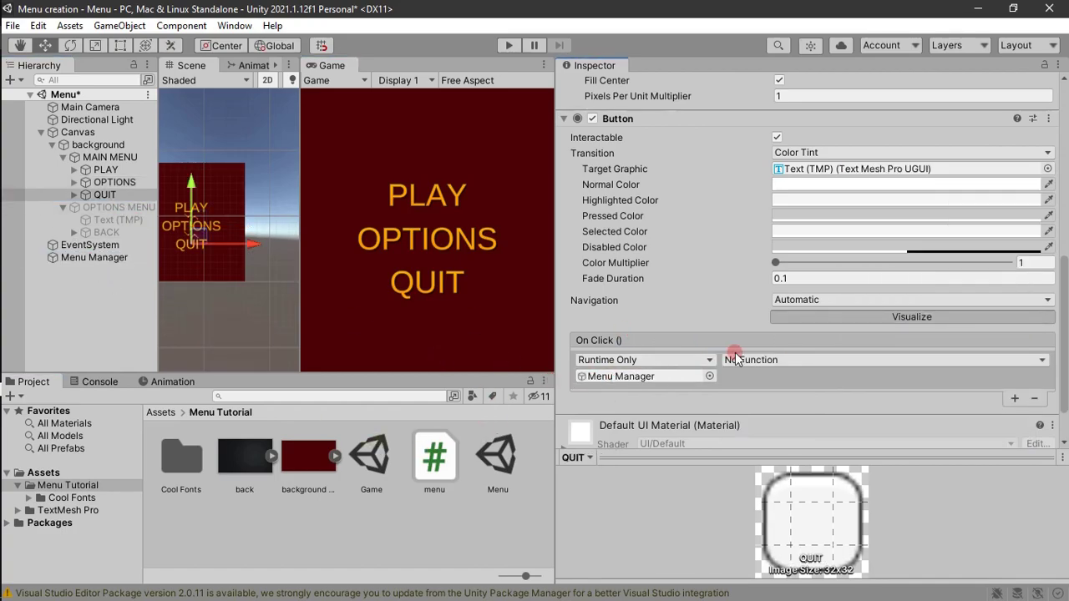
left_click(735, 360)
mouse_move(760, 435)
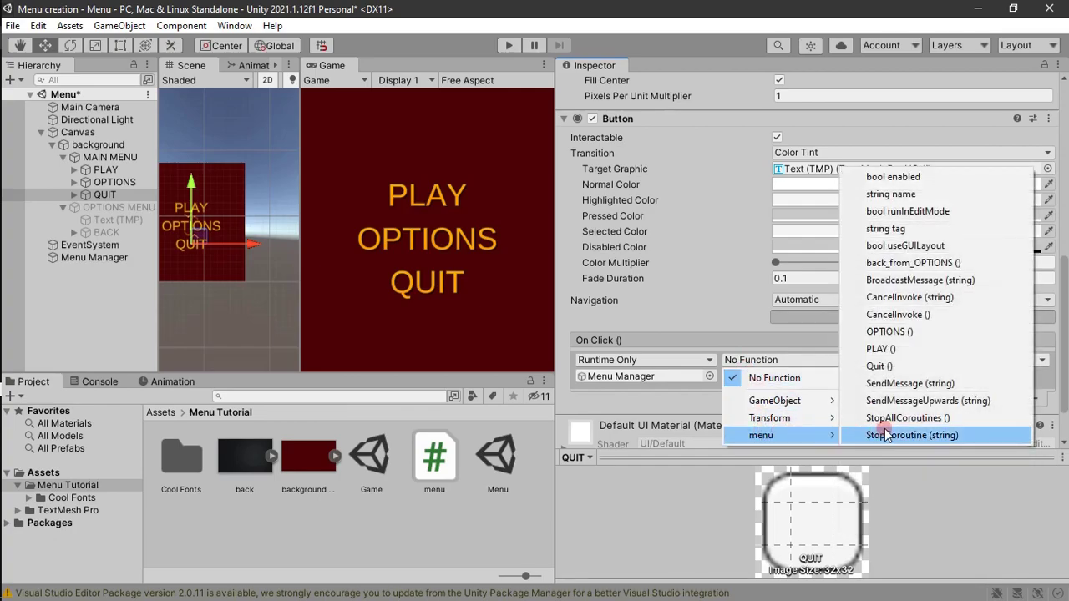
left_click(879, 367)
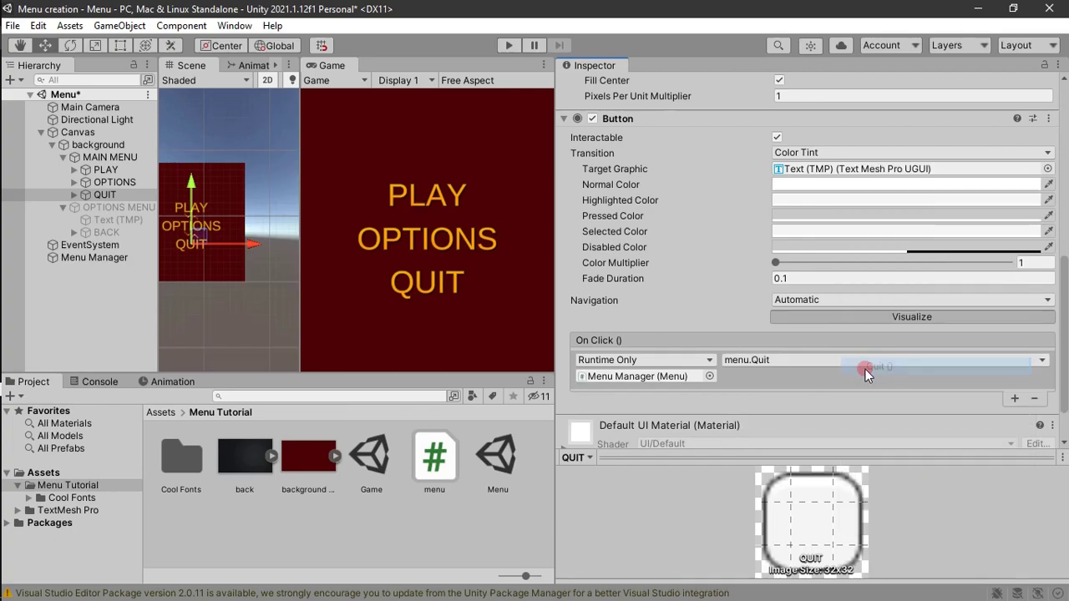
Set the BACK button's On Click event to call the menu script's back_from_OPTIONS () function on Menu Manager.
left_click(119, 236)
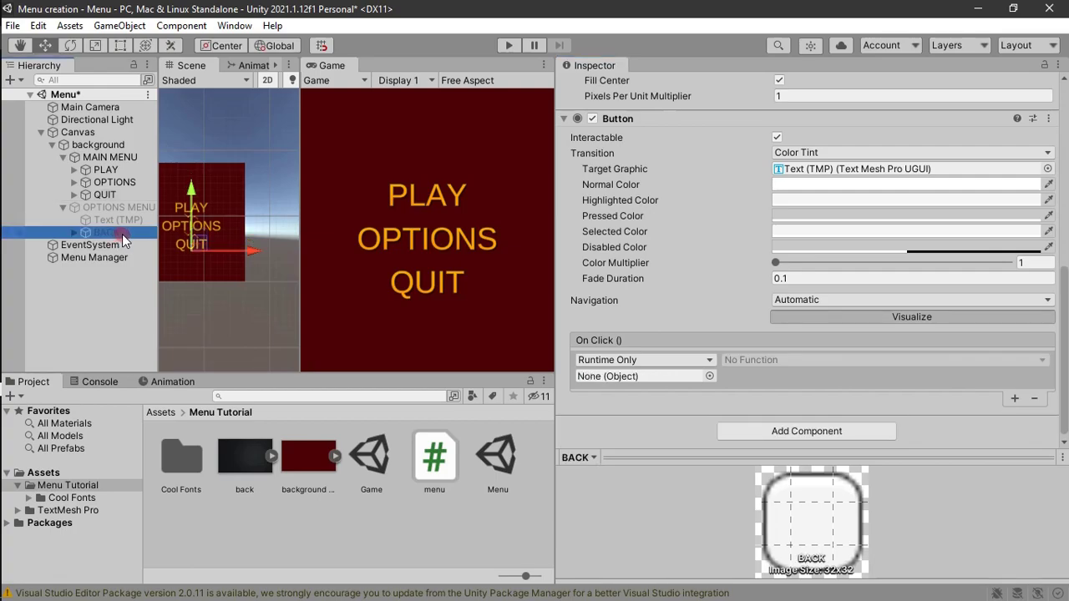
left_click_drag(147, 267, 662, 381)
left_click_drag(433, 459, 474, 458)
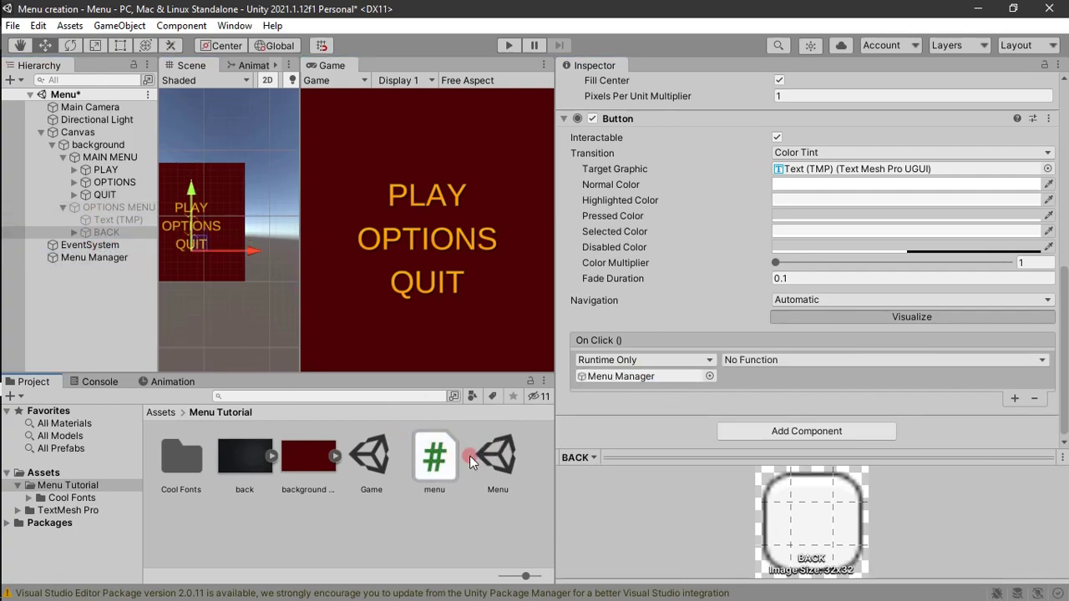
left_click(765, 360)
mouse_move(763, 419)
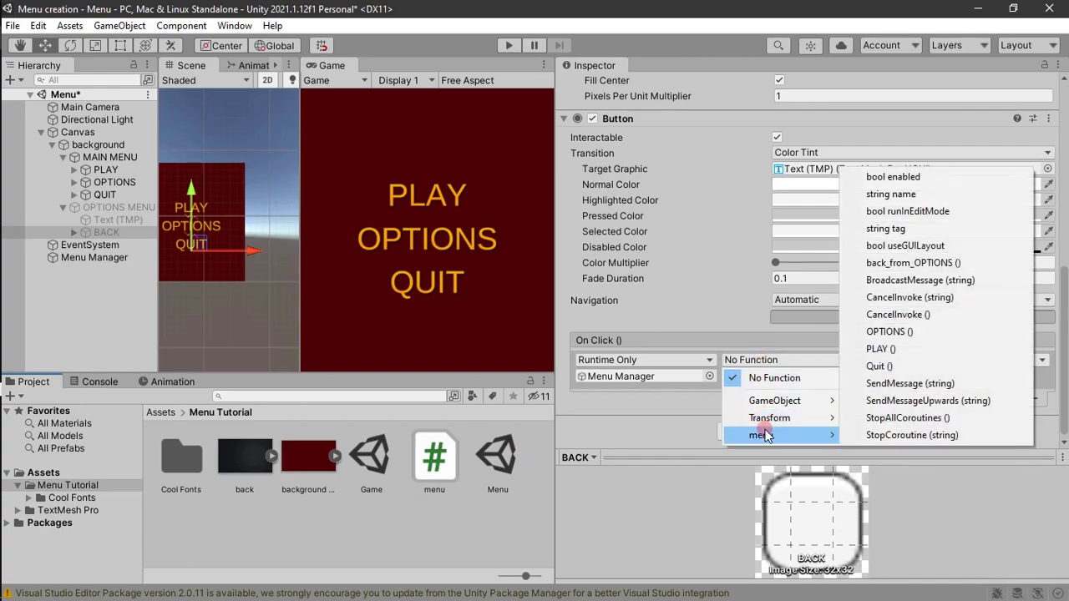
left_click(884, 264)
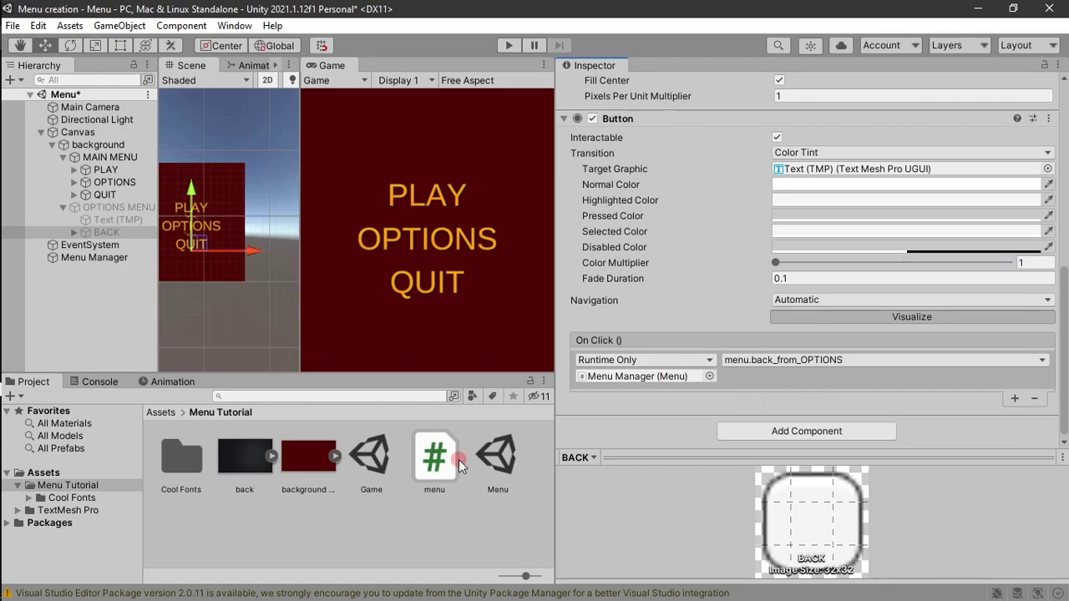
Show the menu script's code and widen the Game view by narrowing the Inspector and Scene view.
left_click(434, 458)
left_click(609, 370)
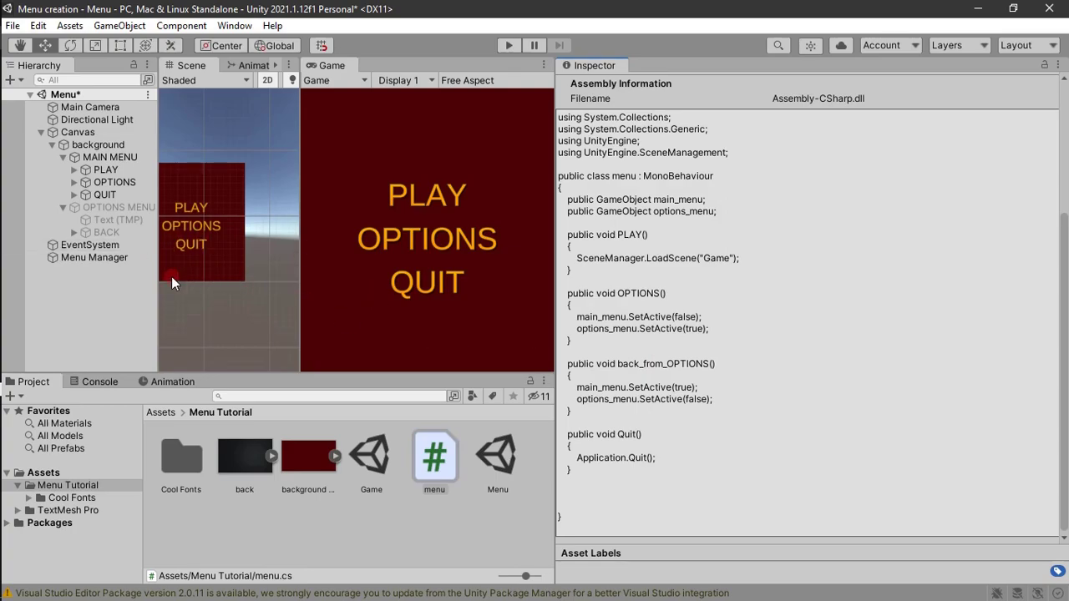
left_click_drag(554, 220, 733, 233)
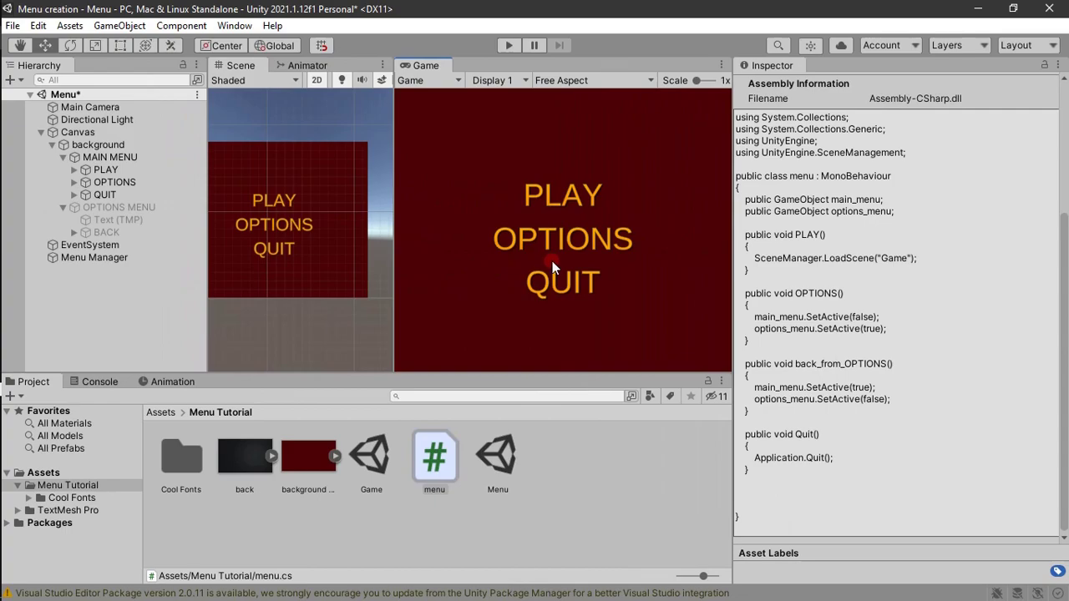
left_click_drag(399, 214, 355, 218)
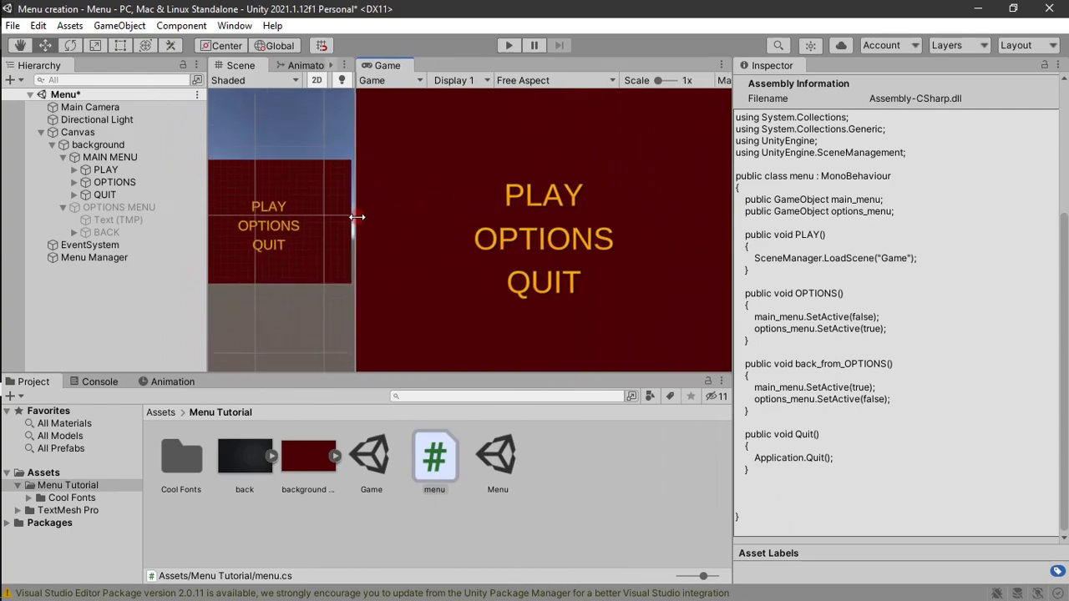
left_click_drag(734, 191, 840, 191)
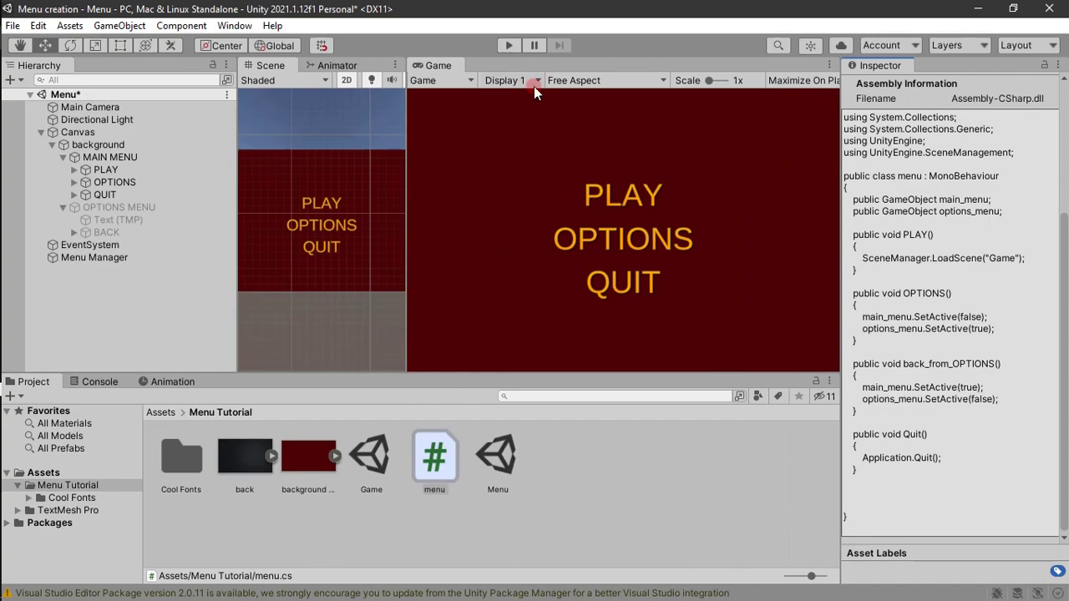
Enable Maximize On Play, run the Menu scene to test the PLAY button, and stop the run.
left_click(828, 66)
left_click(783, 80)
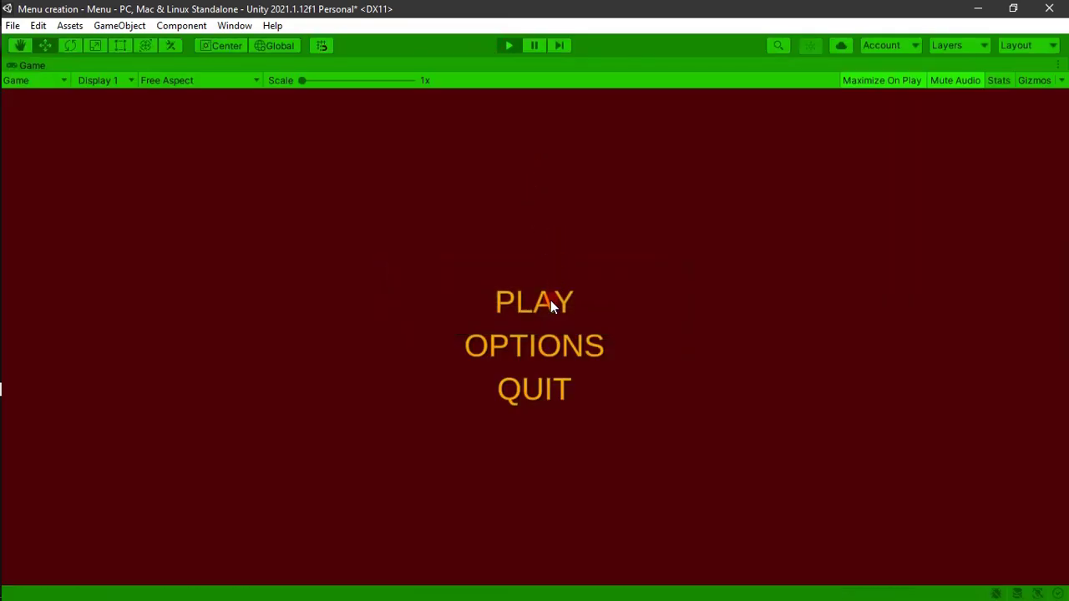
left_click(551, 303)
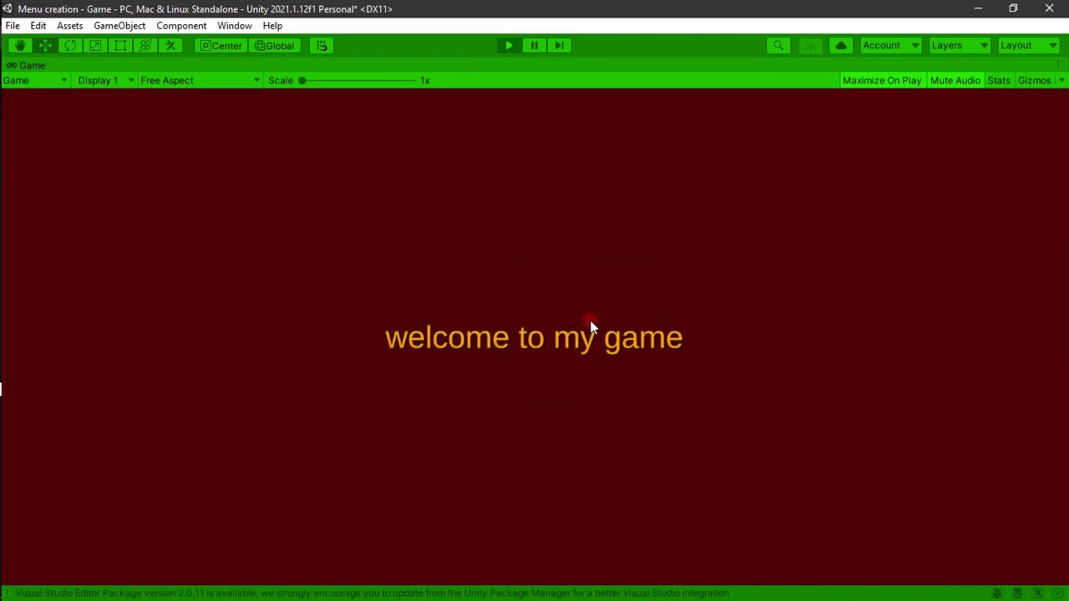
left_click(510, 45)
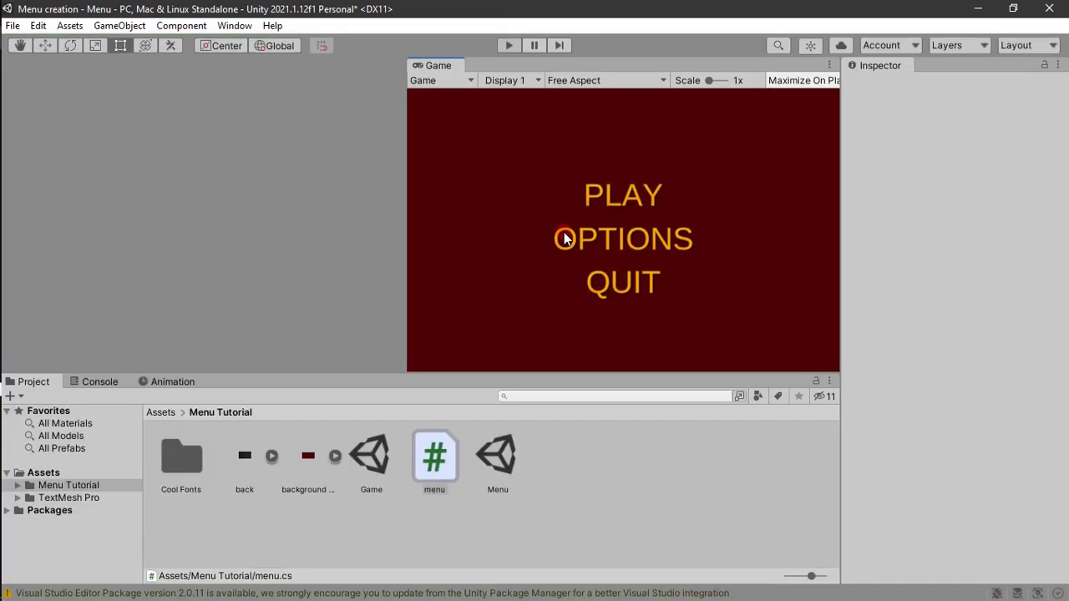
Run the Menu scene again, test the OPTIONS and back buttons, and stop the run.
left_click(513, 48)
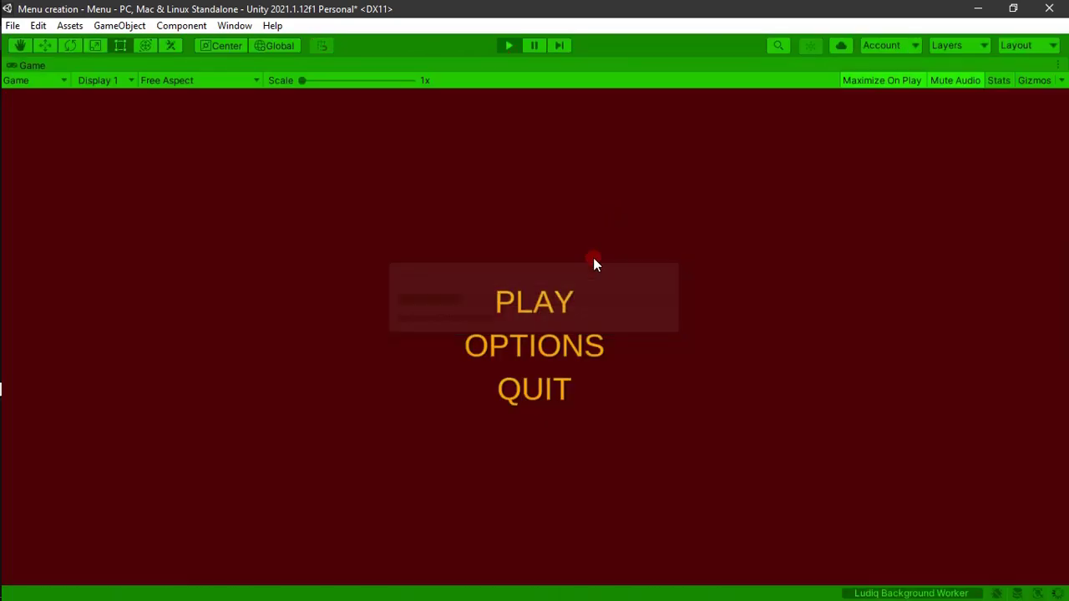
left_click(553, 357)
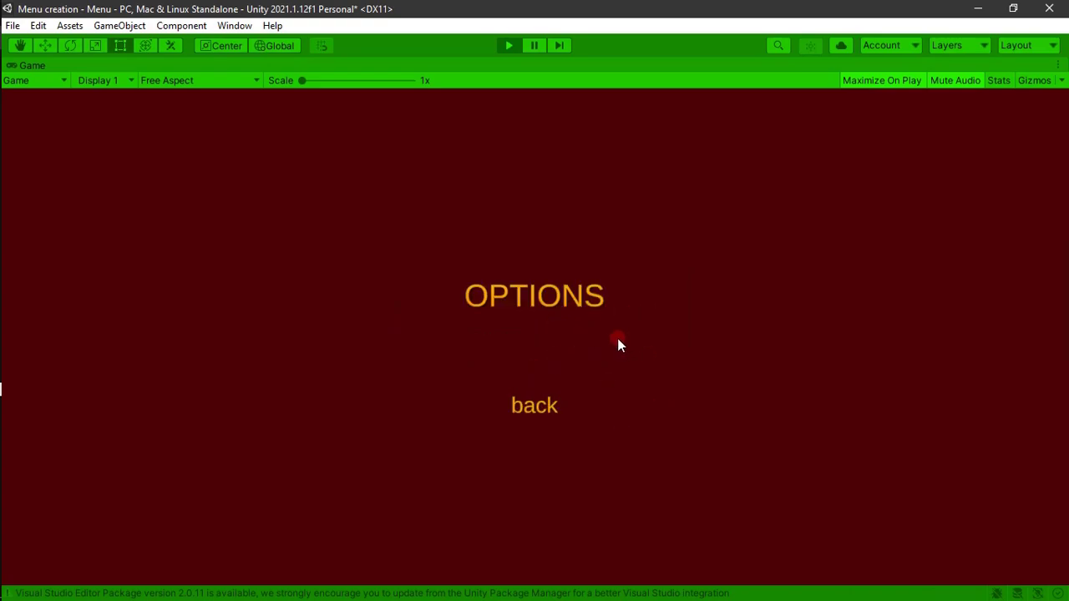
left_click(549, 413)
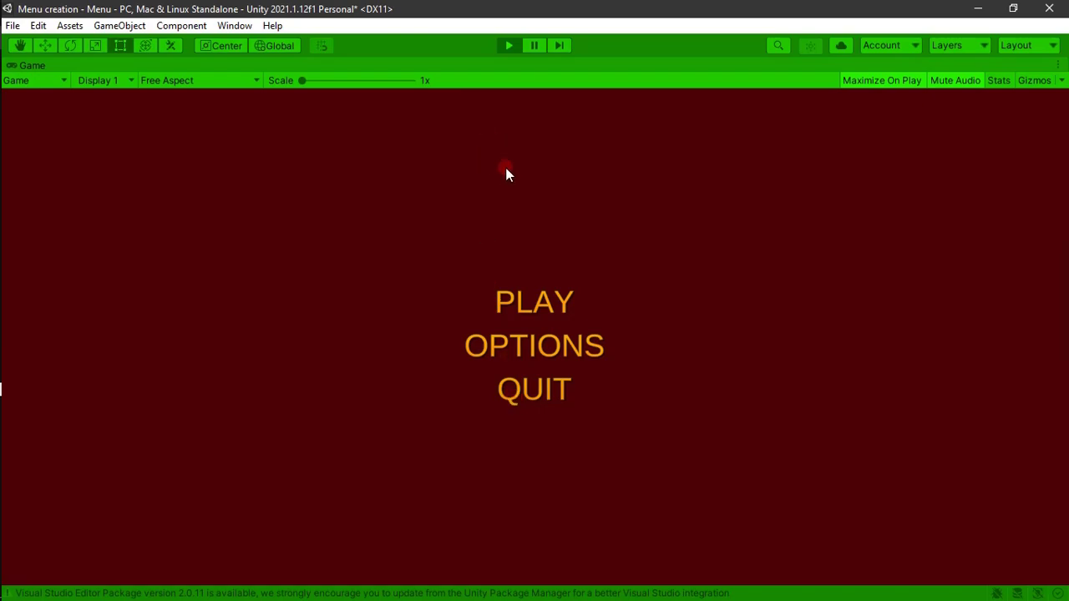
left_click(508, 46)
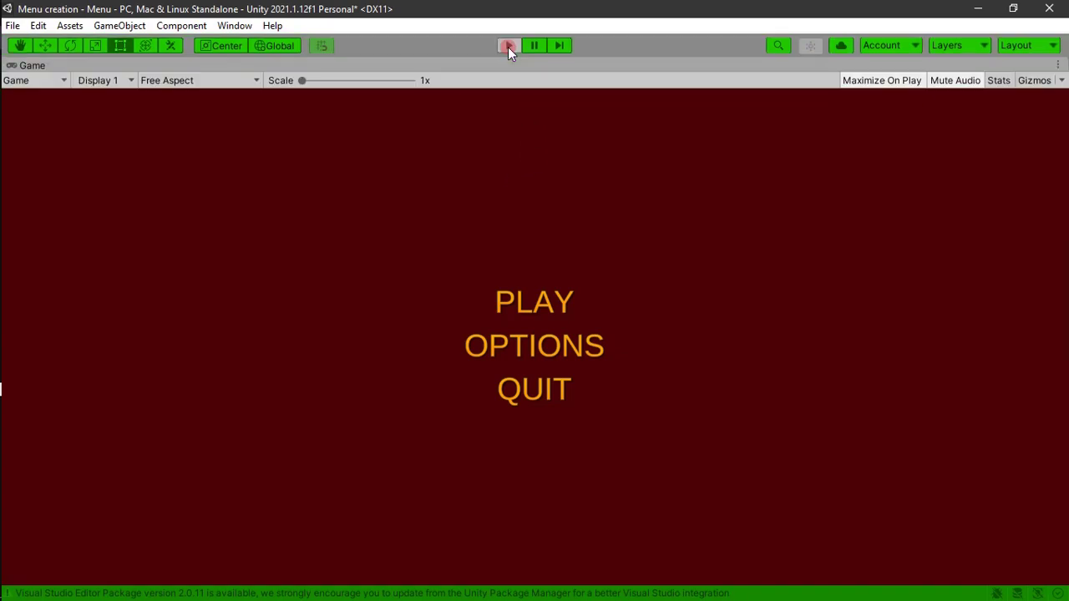
Examine the Quit() function in the menu script's code.
left_click(424, 438)
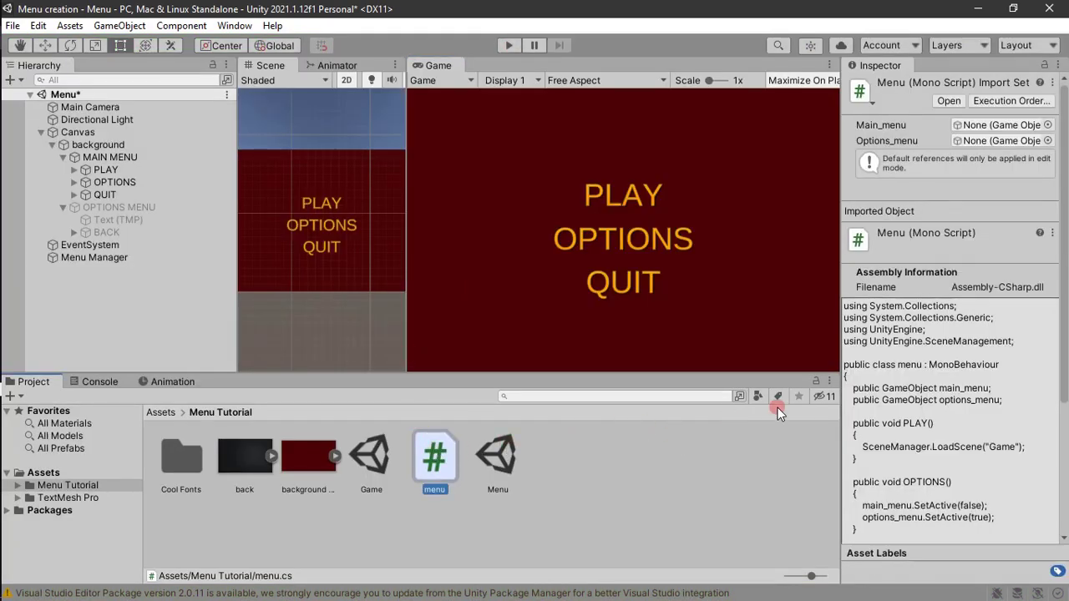
scroll(908, 399, "down", 5)
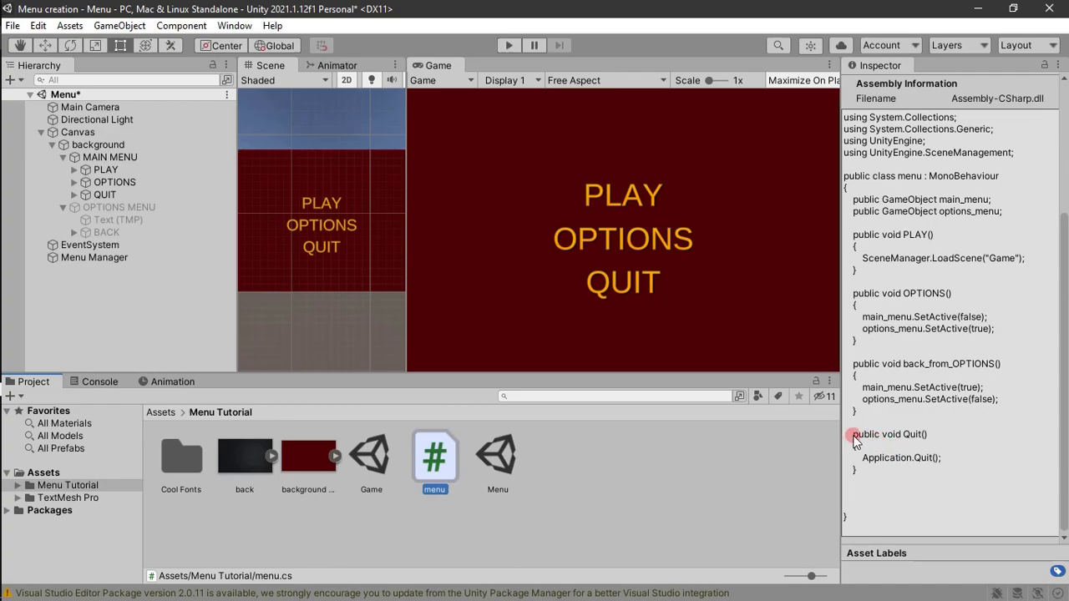